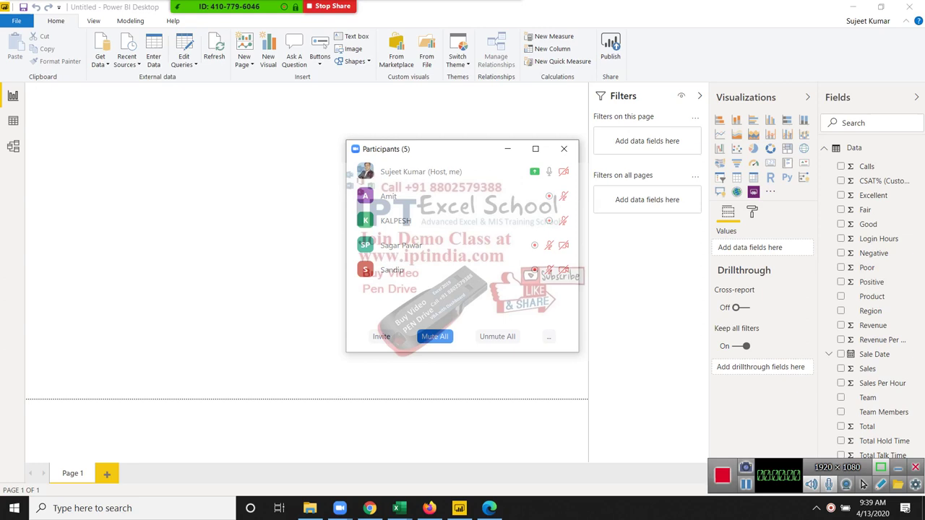
- Dismiss the Zoom participants window and menu, then show the Data table's 524 rows in Data view
{"action": "left_click", "coordinate": [564, 149]}
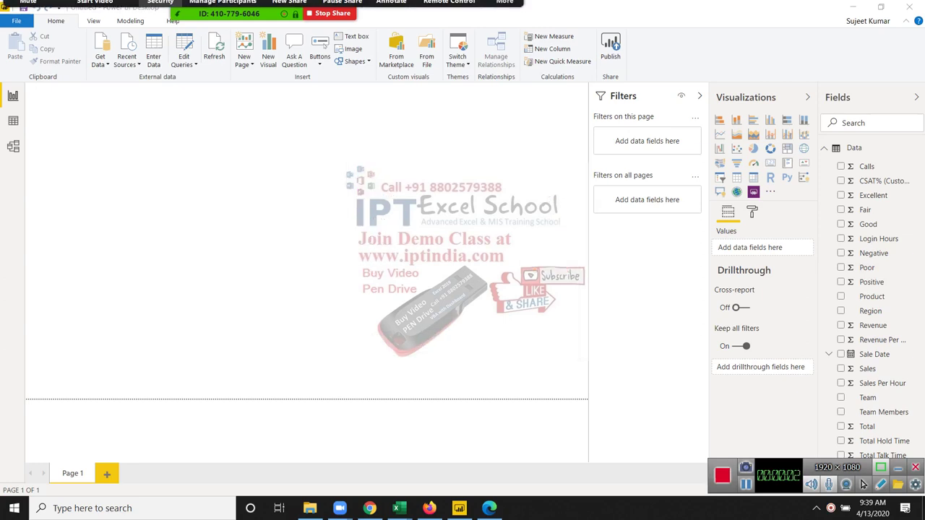
{"action": "left_click", "coordinate": [504, 18]}
{"action": "key", "text": "Escape"}
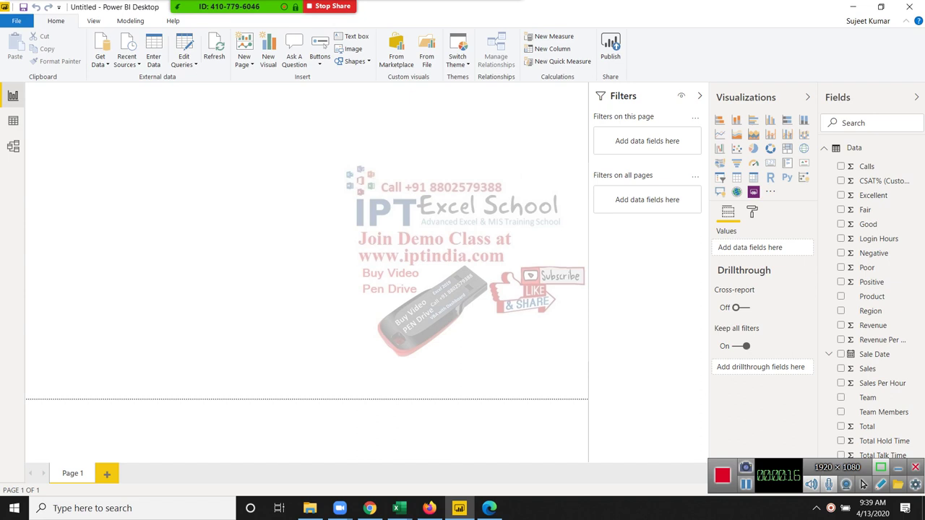
{"action": "left_click", "coordinate": [13, 121]}
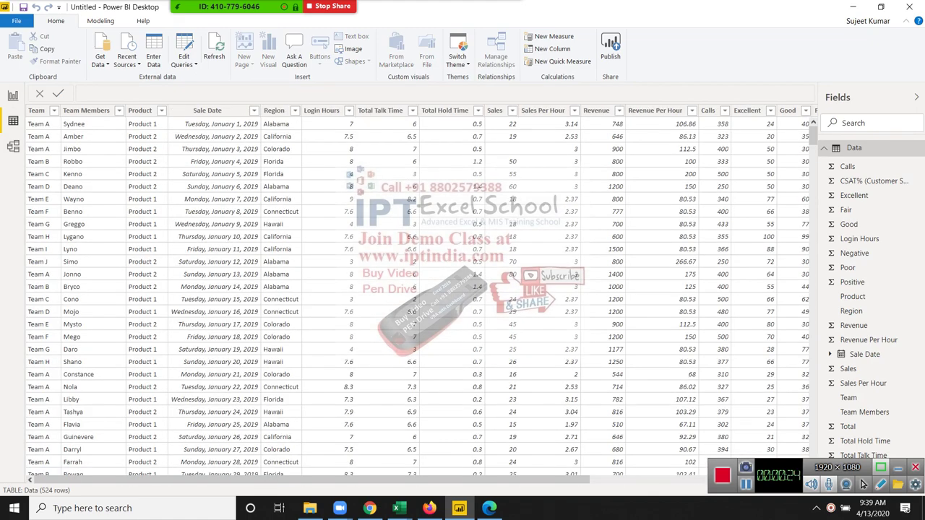
- Select the Revenue, Excellent and Good columns, settling back on Excellent
{"action": "left_click", "coordinate": [597, 109]}
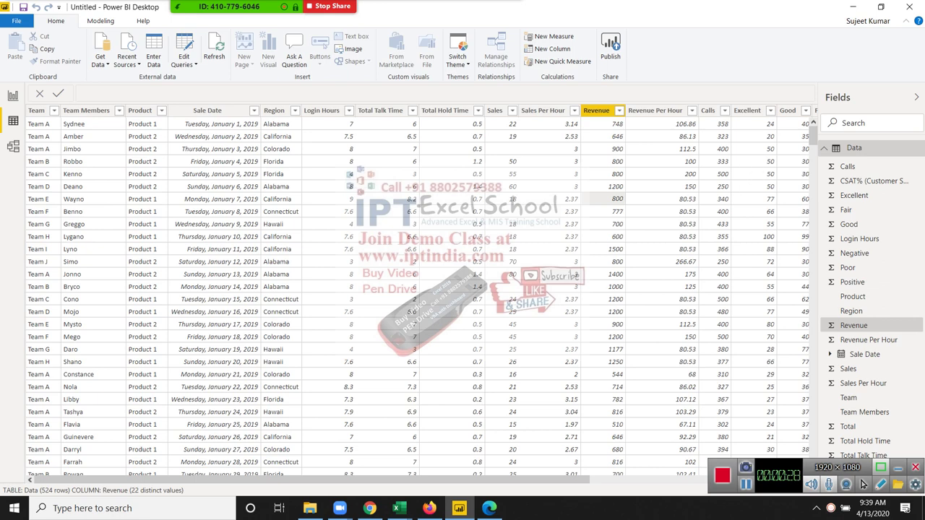
{"action": "left_click", "coordinate": [746, 110]}
{"action": "left_click", "coordinate": [787, 110]}
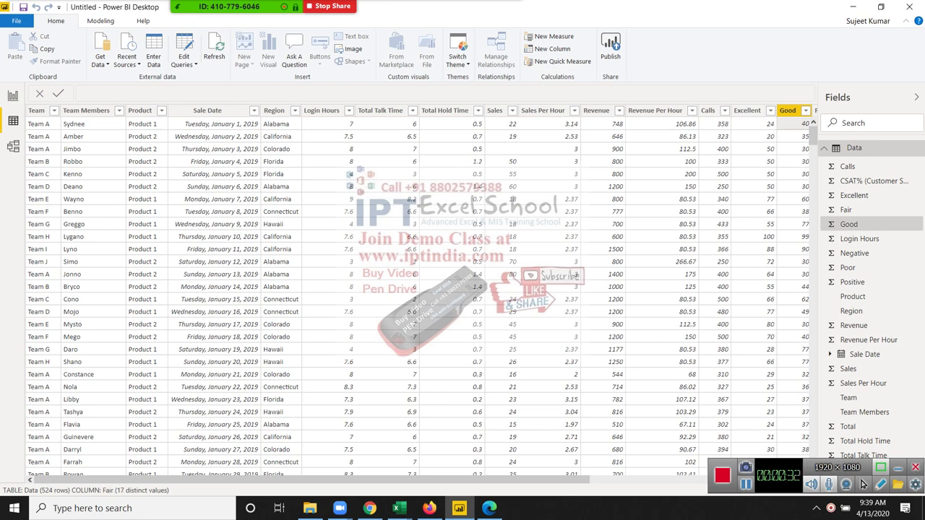
{"action": "key", "text": "Right"}
{"action": "key", "text": "Left"}
{"action": "key", "text": "Left"}
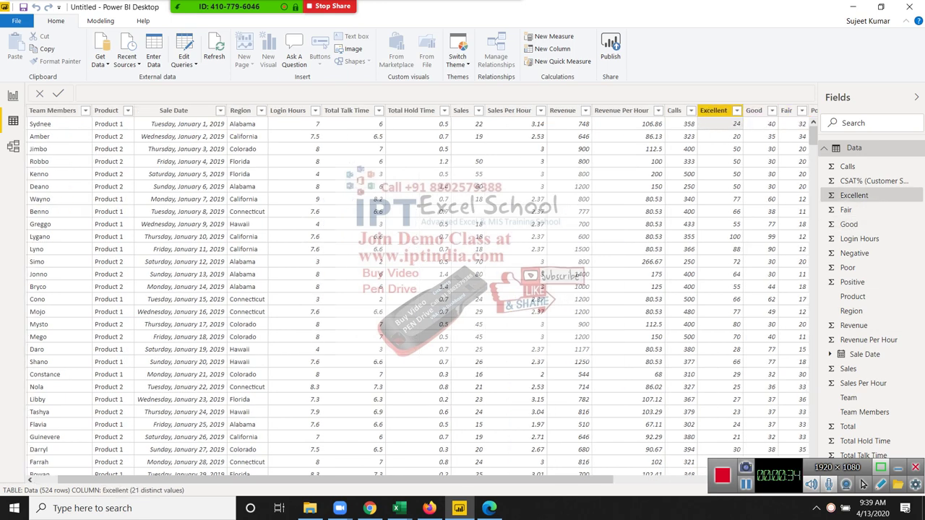
- Step through the Excellent scores and bring up the Modeling tools (Whole Number, Sum)
{"action": "key", "text": "Down"}
{"action": "key", "text": "Down"}
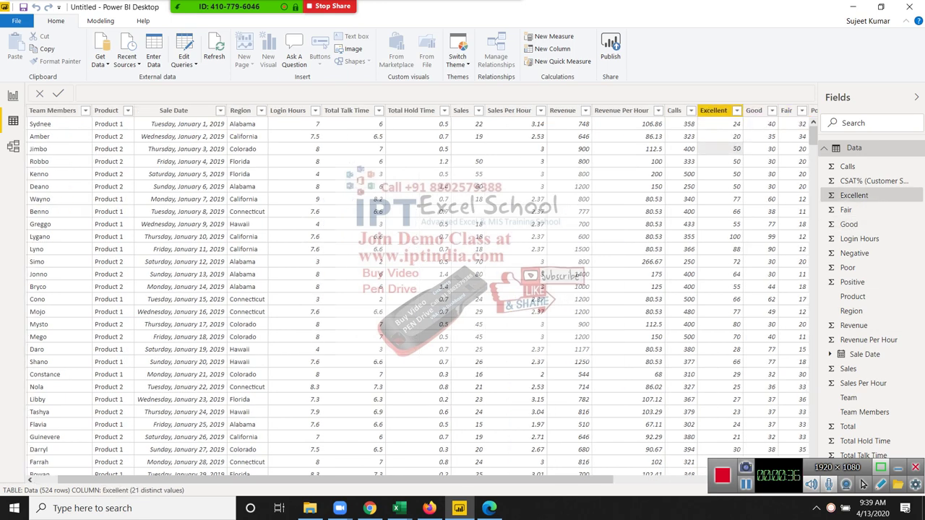
{"action": "key", "text": "Down"}
{"action": "key", "text": "Down"}
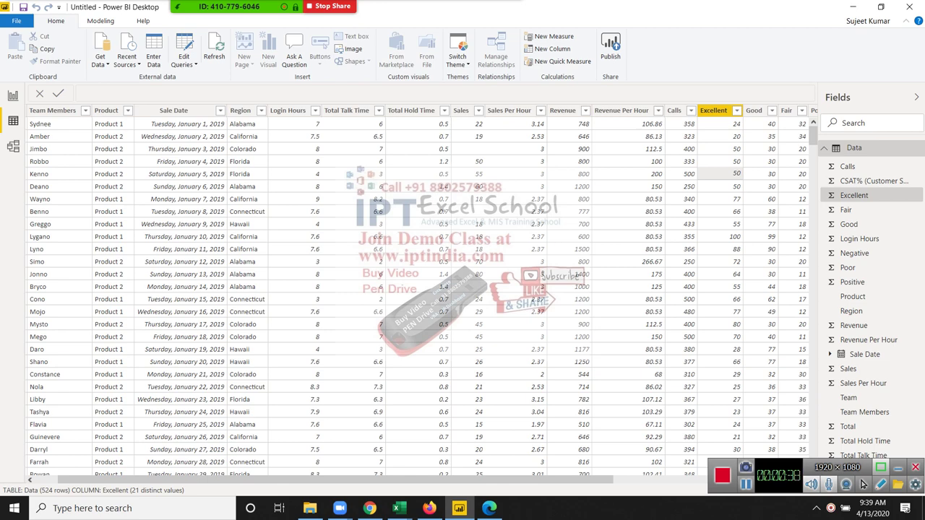
{"action": "key", "text": "Down"}
{"action": "key", "text": "Down"}
{"action": "key", "text": "Down"}
{"action": "key", "text": "Down"}
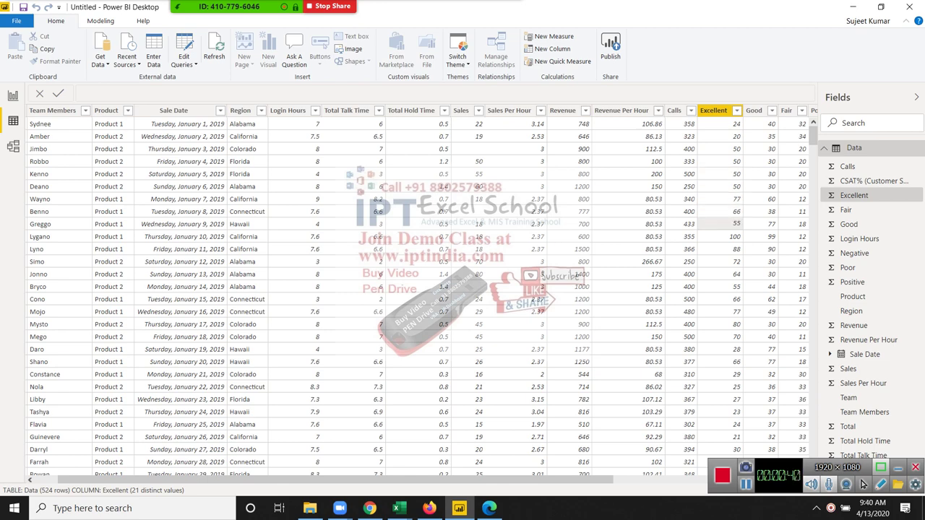
{"action": "key", "text": "Down"}
{"action": "key", "text": "Up"}
{"action": "key", "text": "Up"}
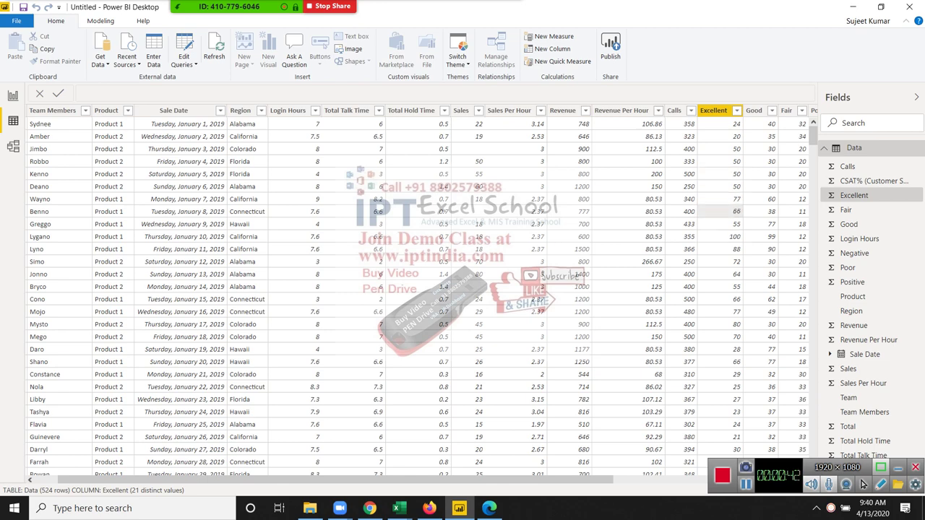
{"action": "key", "text": "Up"}
{"action": "key", "text": "Up"}
{"action": "key", "text": "Up"}
{"action": "key", "text": "Up"}
{"action": "key", "text": "Down"}
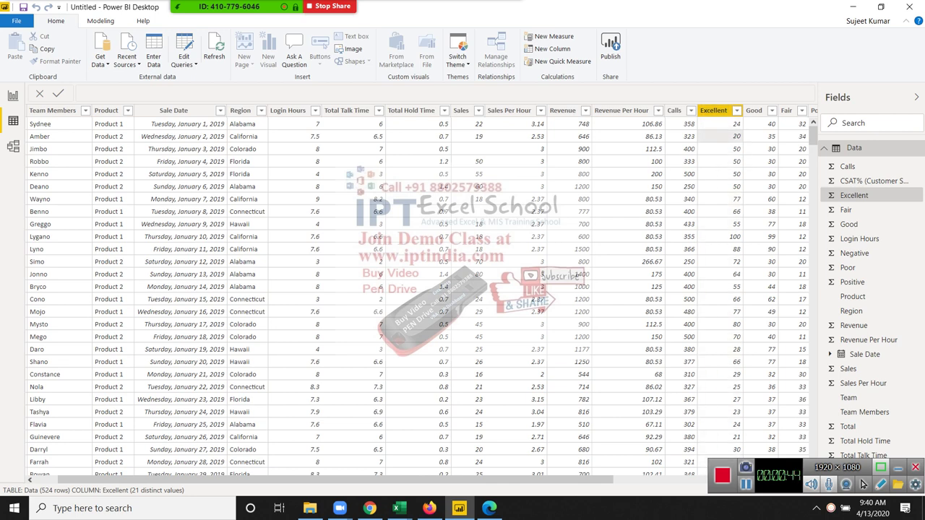
{"action": "key", "text": "Down"}
{"action": "key", "text": "Down"}
{"action": "key", "text": "Down"}
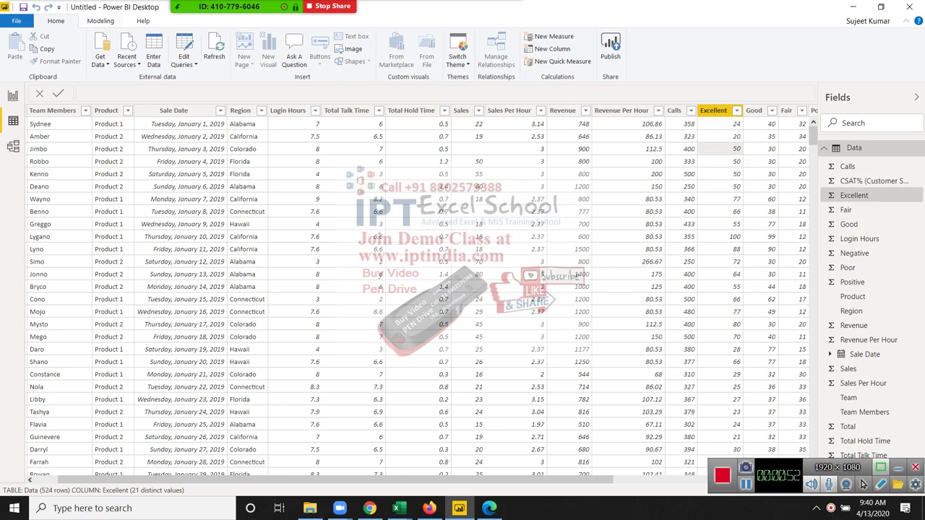
{"action": "left_click", "coordinate": [101, 20]}
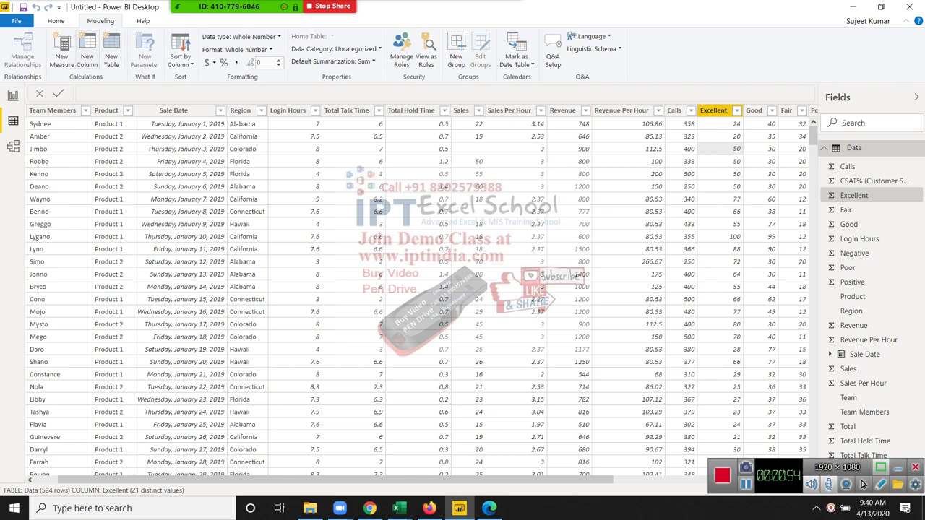
- Create calculated column Inc = AND(Data[Excellent]>=50, Data[Excellent]<=90)
{"action": "left_click", "coordinate": [86, 52]}
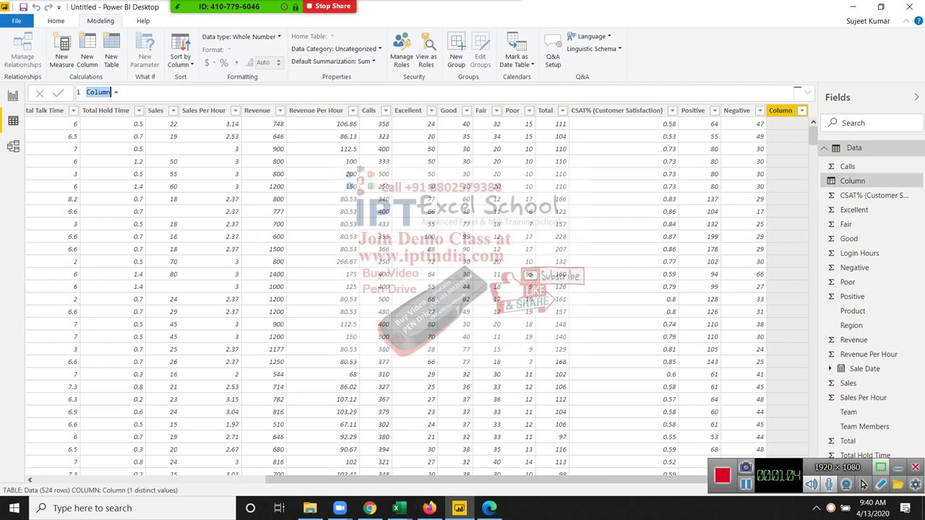
{"action": "type", "text": "Inc"}
{"action": "type", "text": "a"}
{"action": "type", "text": "nd"}
{"action": "key", "text": "Tab"}
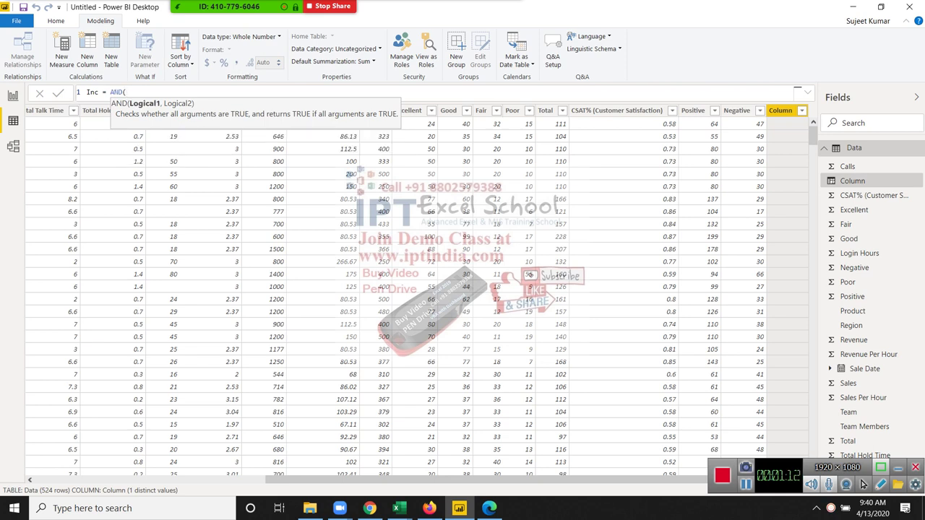
{"action": "type", "text": "ex"}
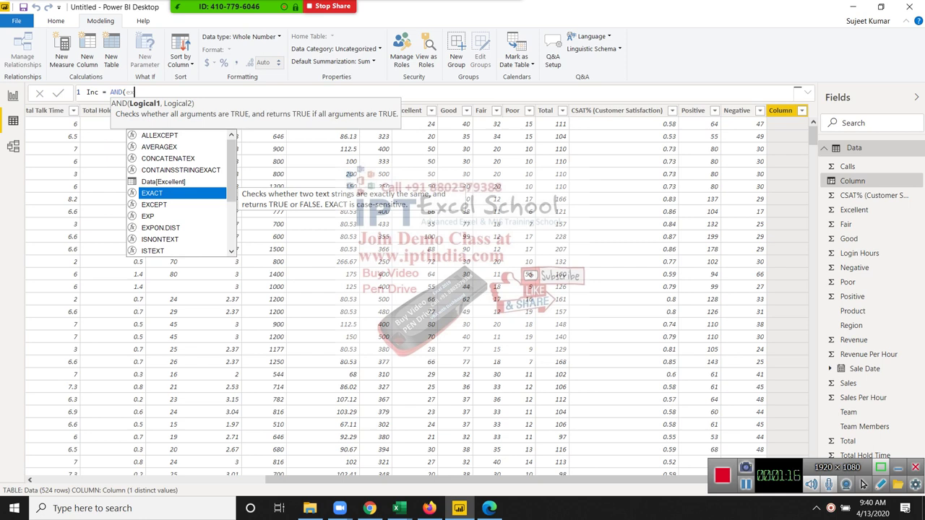
{"action": "key", "text": "Up"}
{"action": "key", "text": "Tab"}
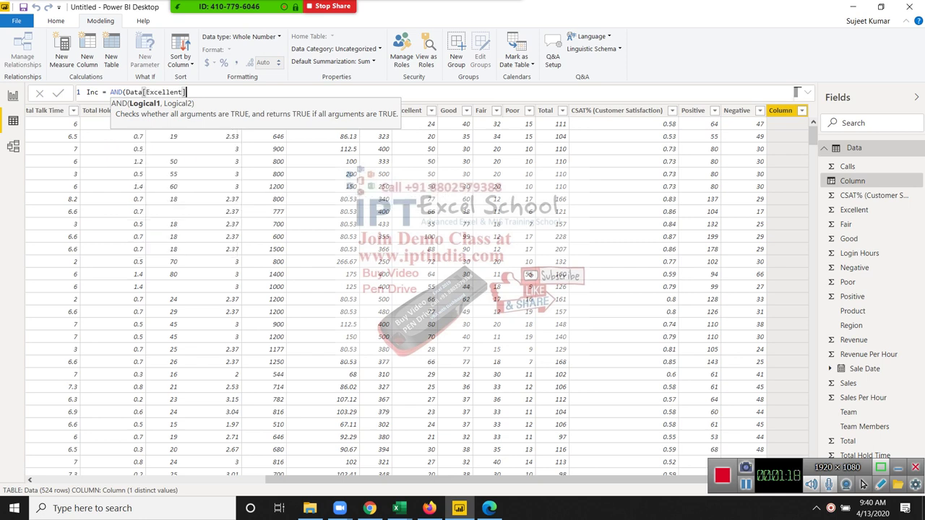
{"action": "type", "text": ">="}
{"action": "type", "text": "50"}
{"action": "type", "text": ",e"}
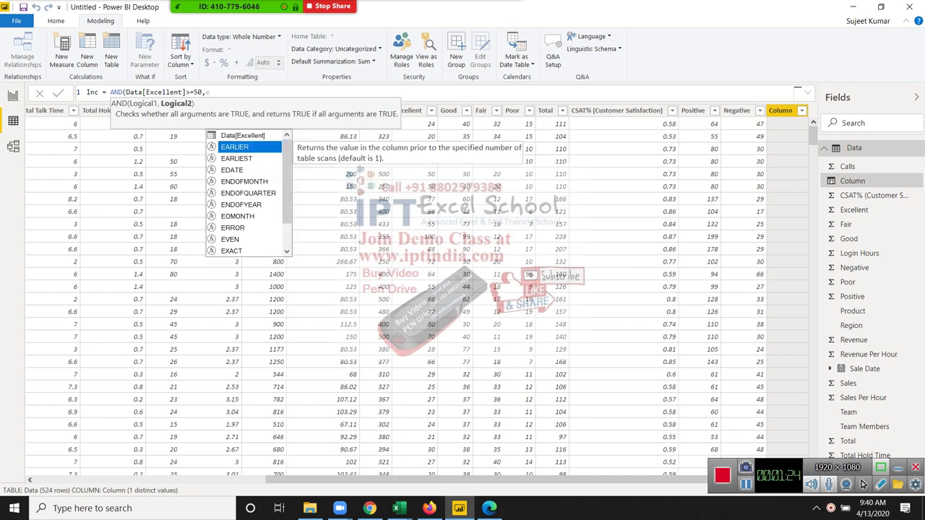
{"action": "type", "text": "xc"}
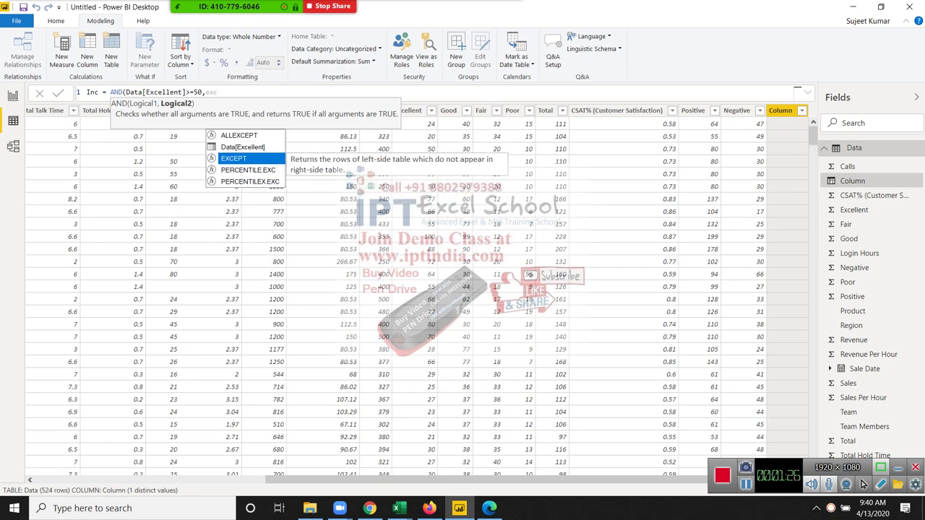
{"action": "key", "text": "Up"}
{"action": "key", "text": "Tab"}
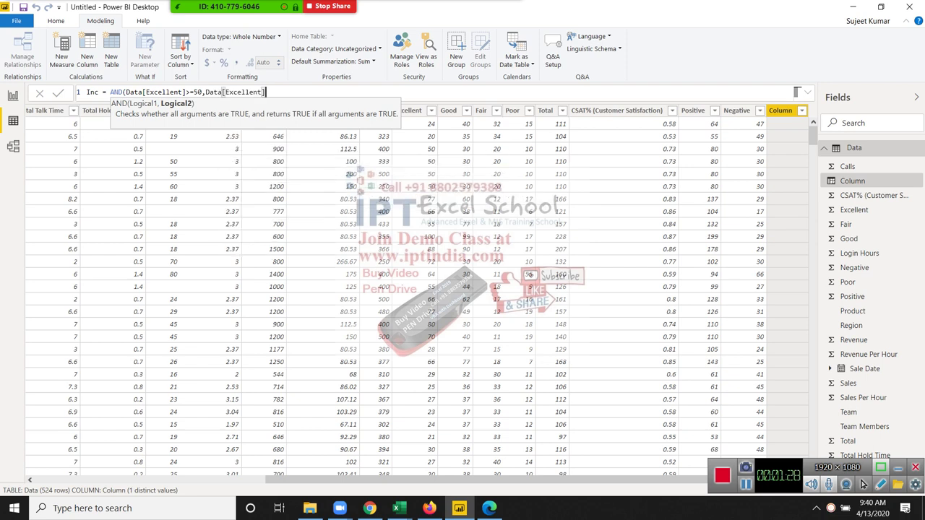
{"action": "type", "text": "<="}
{"action": "type", "text": "9"}
{"action": "type", "text": "0"}
{"action": "type", "text": ","}
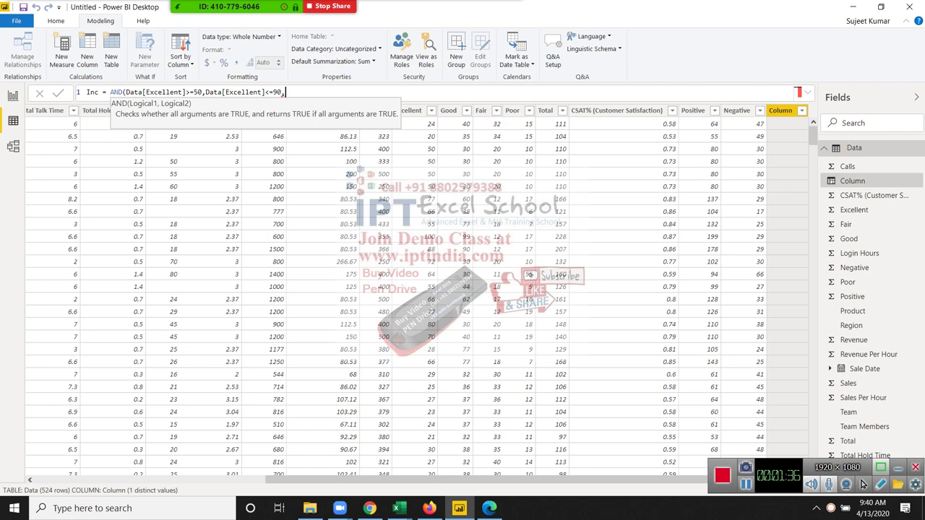
{"action": "key", "text": "BackSpace"}
{"action": "type", "text": ")"}
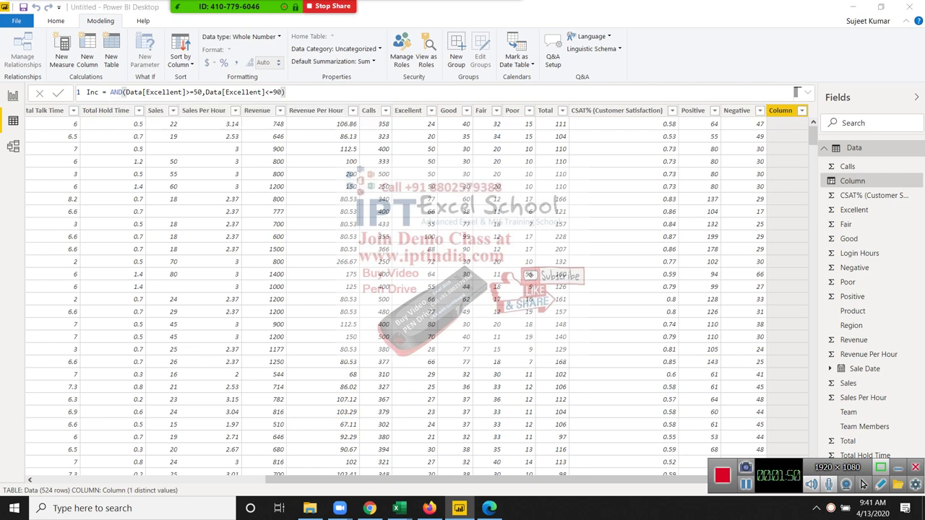
{"action": "key", "text": "Return"}
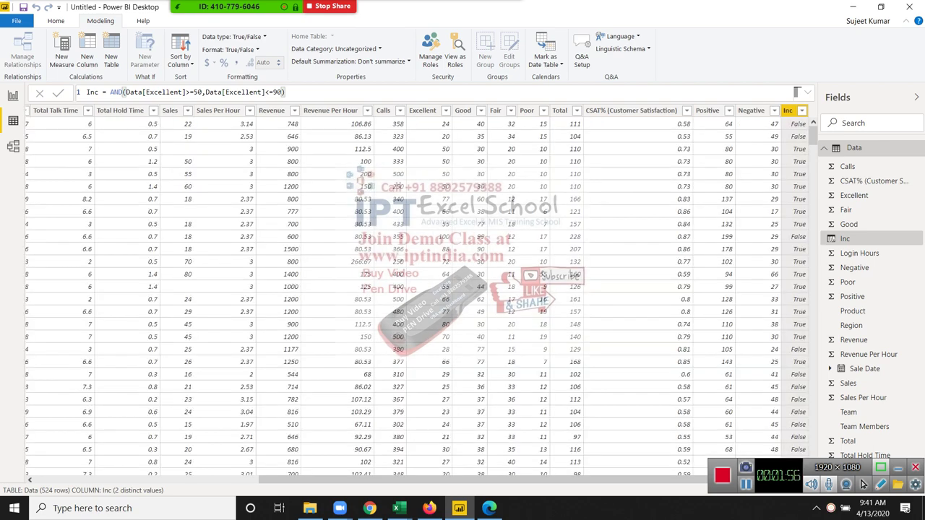
- Wrap the Inc formula in IF so it returns 5000 when true, otherwise 0
{"action": "left_click", "coordinate": [105, 92]}
{"action": "type", "text": "IF"}
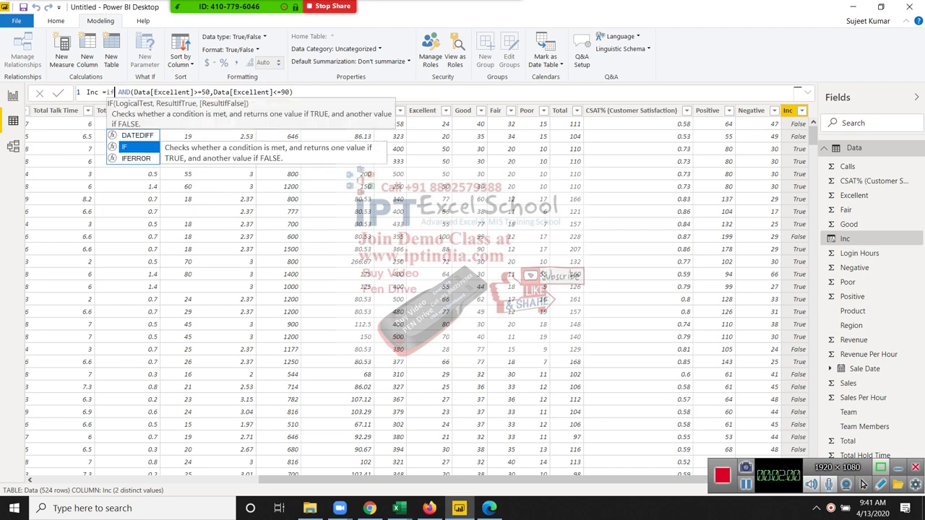
{"action": "type", "text": "("}
{"action": "key", "text": "End"}
{"action": "type", "text": ","}
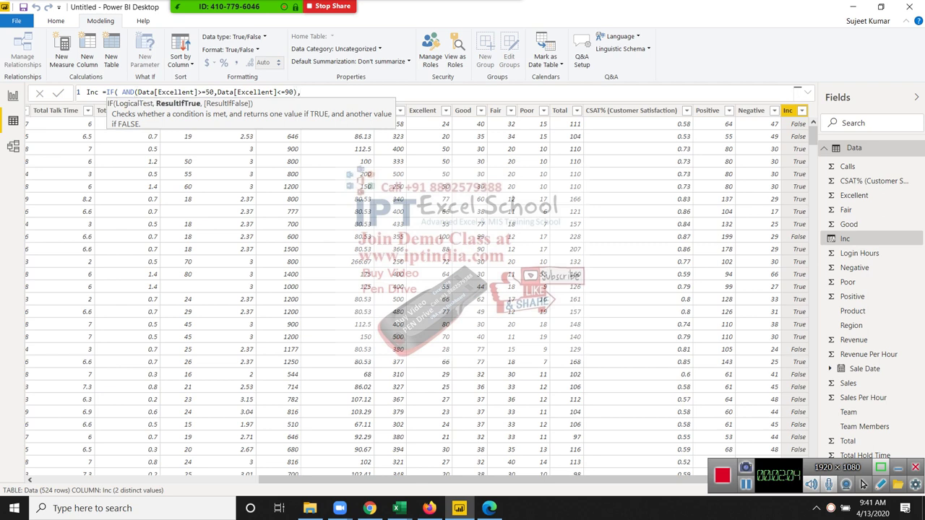
{"action": "type", "text": "5000"}
{"action": "type", "text": ",0)"}
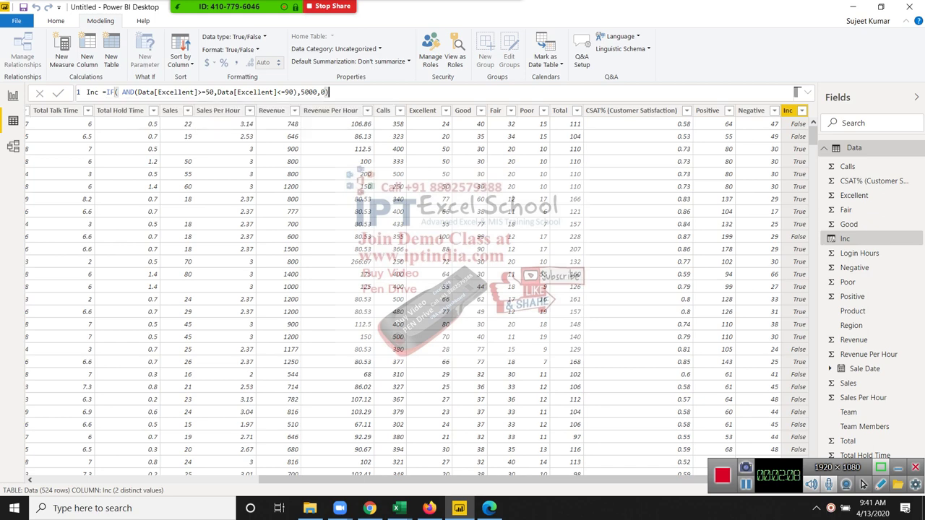
{"action": "key", "text": "Return"}
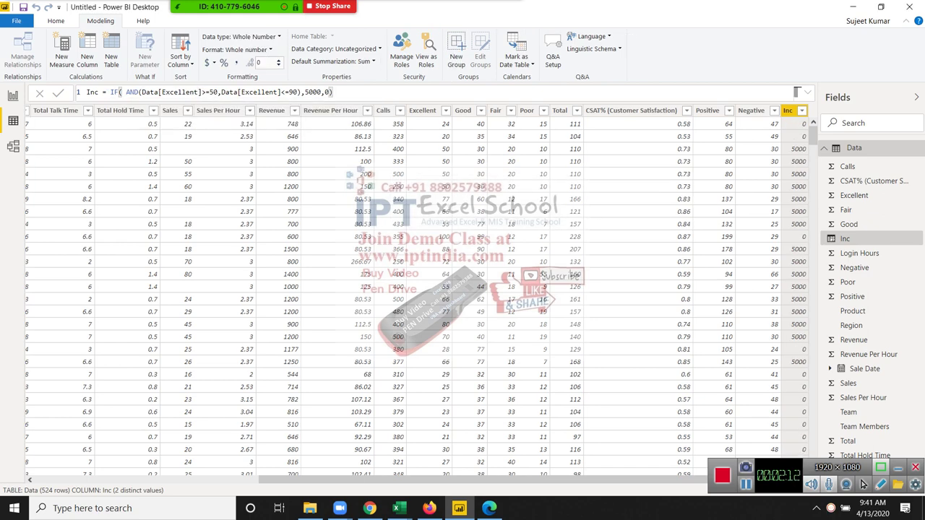
- Check the Revenue and Inc columns, then go back to the report page
{"action": "left_click", "coordinate": [288, 160]}
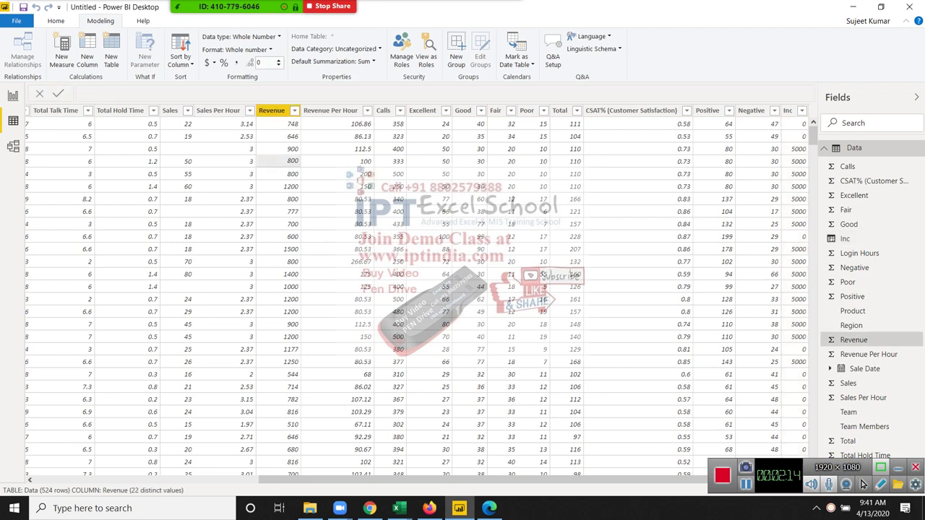
{"action": "left_click", "coordinate": [795, 160]}
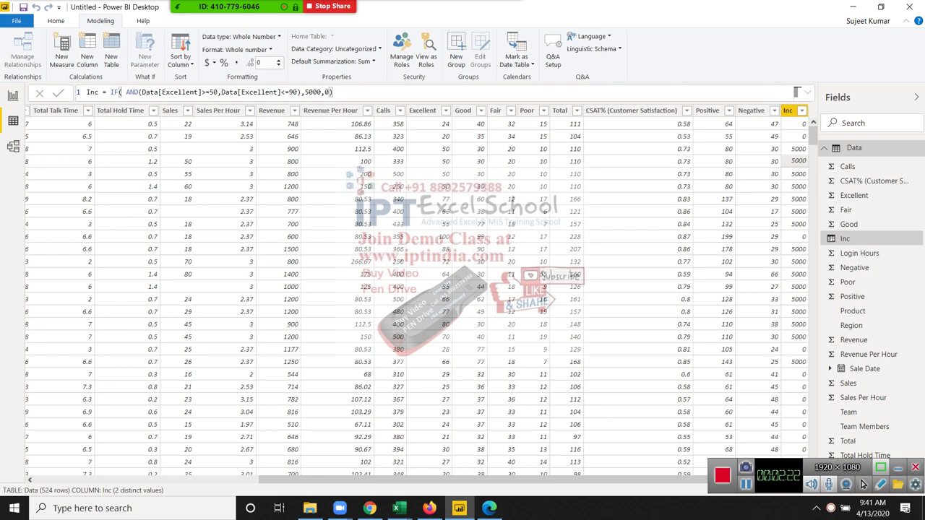
{"action": "left_click", "coordinate": [13, 95]}
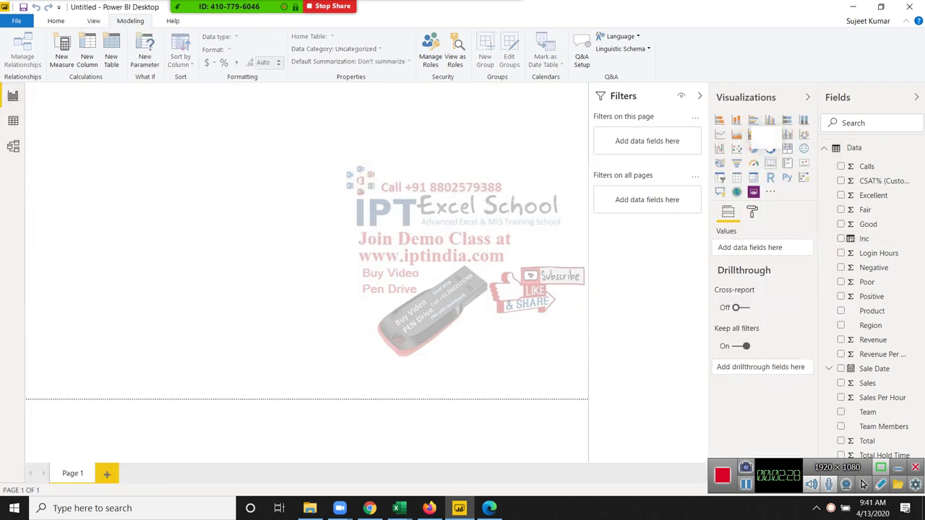
- Add an empty multi-row card at the page's top-right, then show the Data table
{"action": "left_click", "coordinate": [770, 162]}
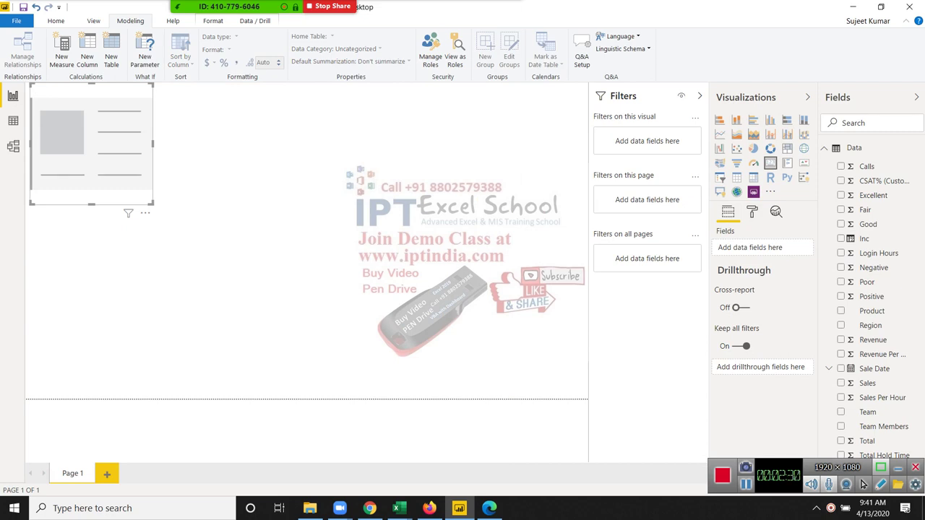
{"action": "left_click_drag", "start_coordinate": [91, 143], "coordinate": [527, 143]}
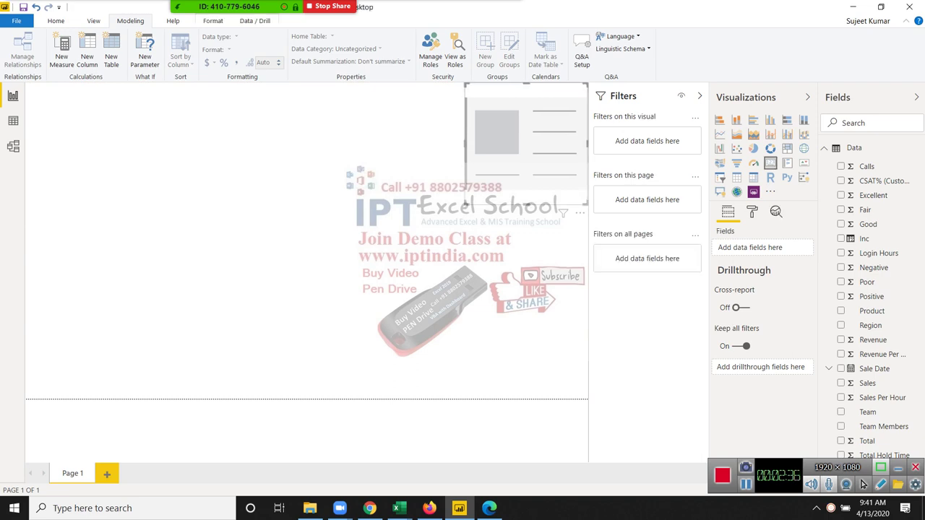
{"action": "left_click_drag", "start_coordinate": [526, 144], "coordinate": [526, 151]}
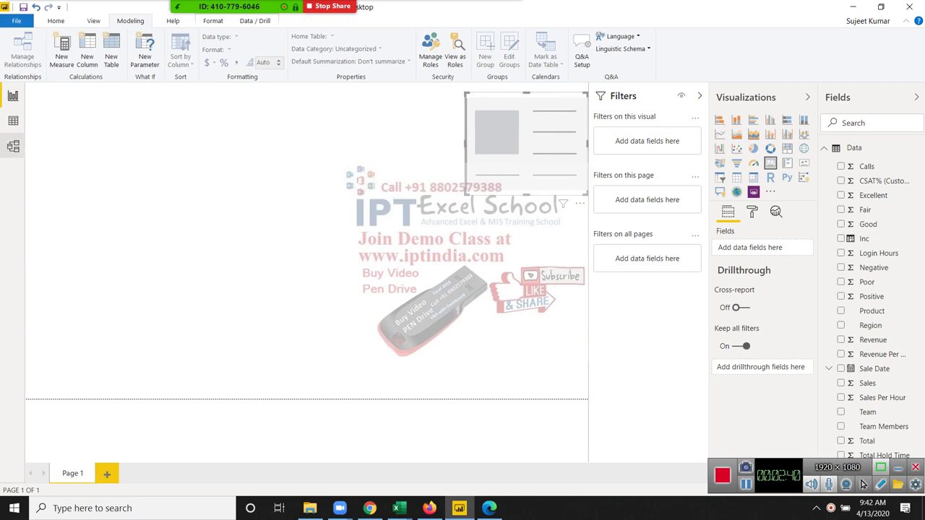
{"action": "left_click", "coordinate": [13, 121]}
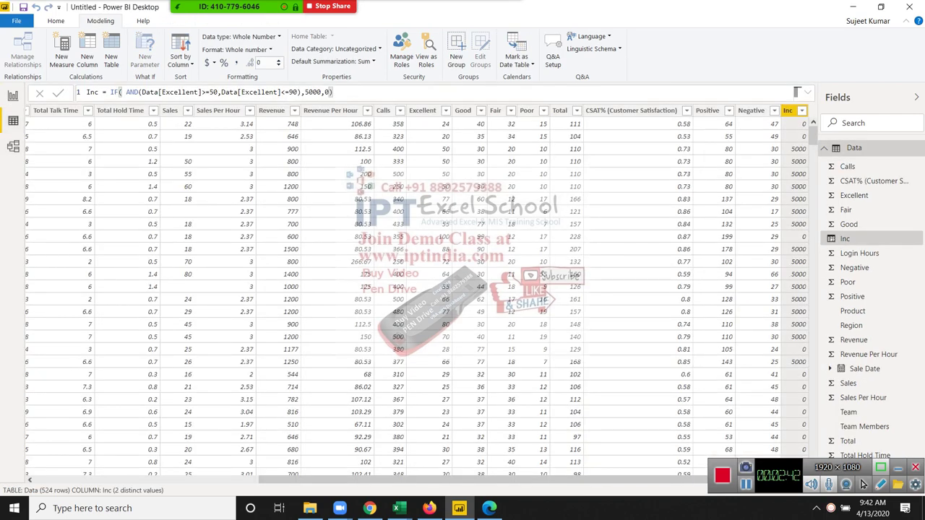
- Look over the Calls, Revenue and Sales columns, then return to the report page
{"action": "left_click", "coordinate": [383, 110]}
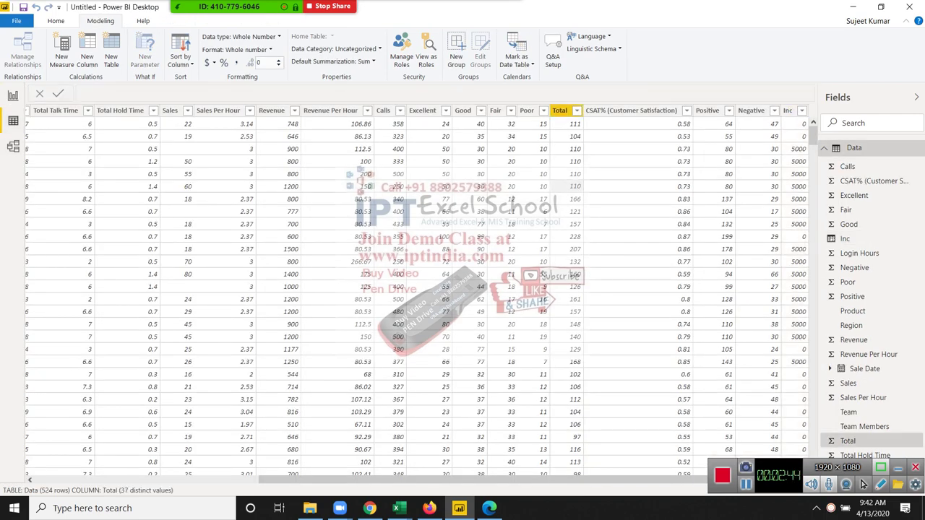
{"action": "left_click", "coordinate": [272, 110]}
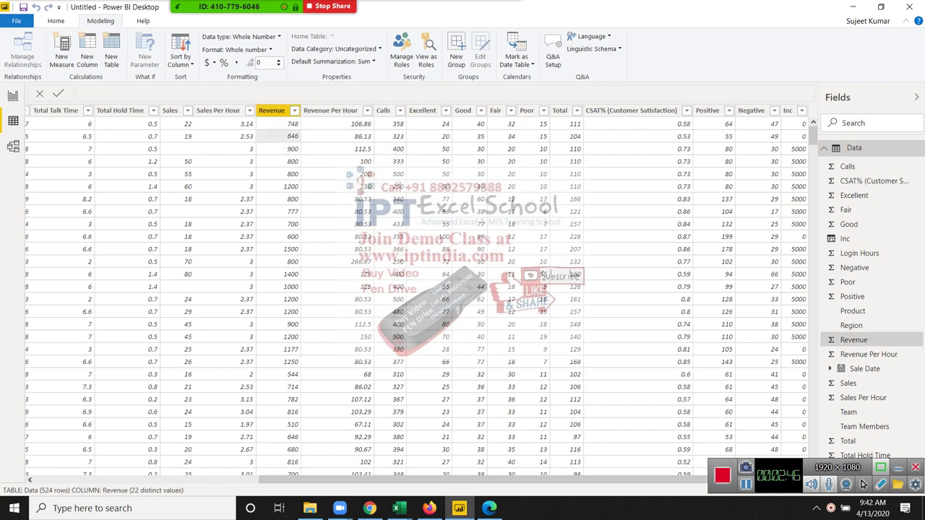
{"action": "left_click", "coordinate": [170, 110]}
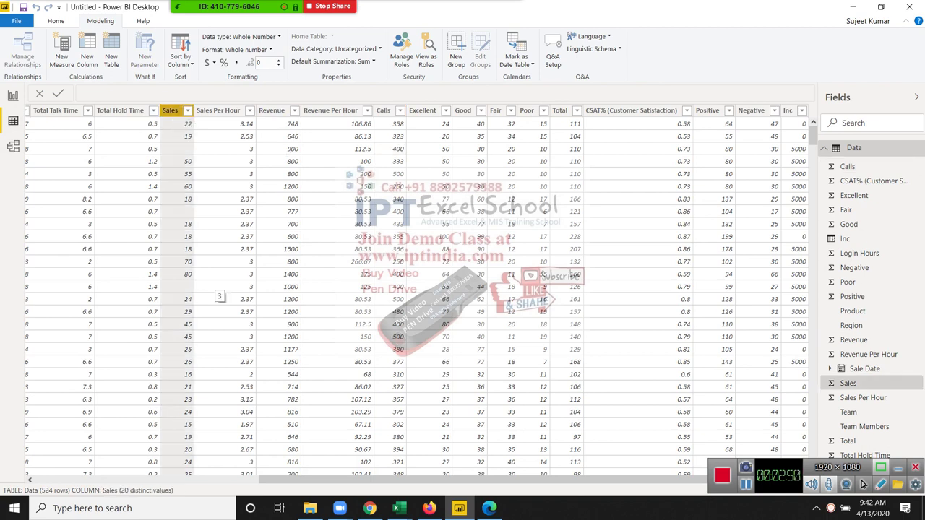
{"action": "left_click", "coordinate": [898, 467]}
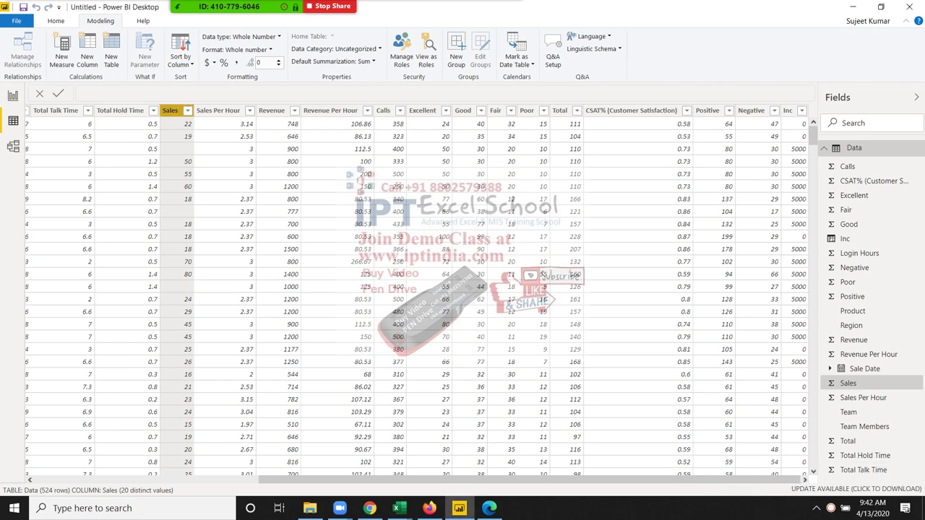
{"action": "left_click", "coordinate": [187, 136]}
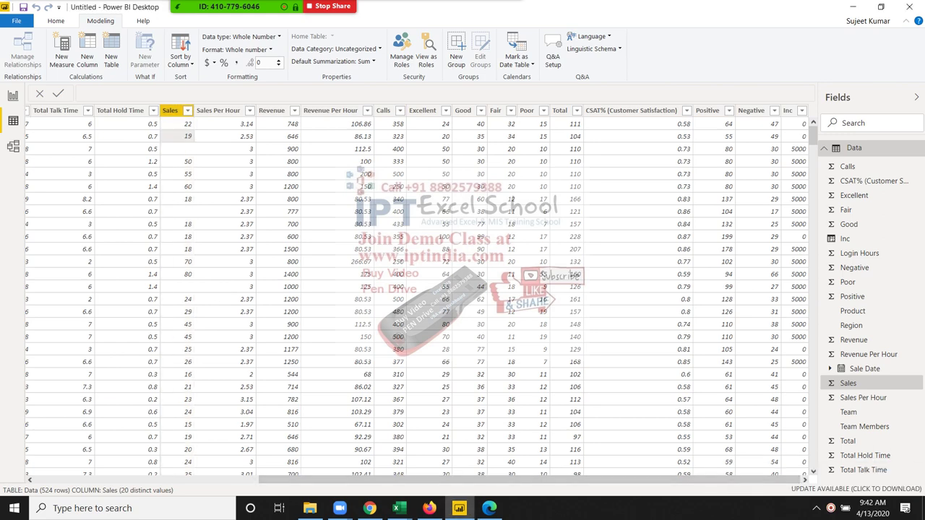
{"action": "left_click_drag", "start_coordinate": [813, 128], "coordinate": [813, 135]}
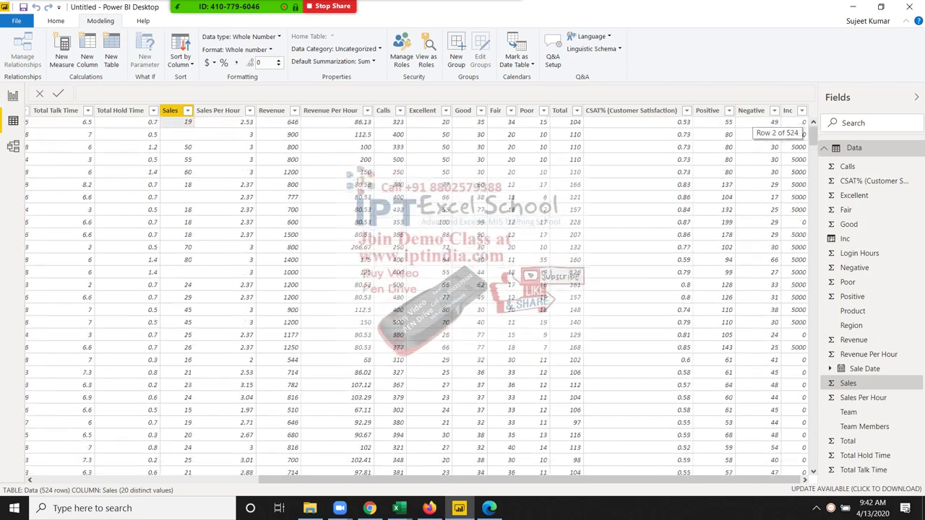
{"action": "left_click", "coordinate": [13, 95]}
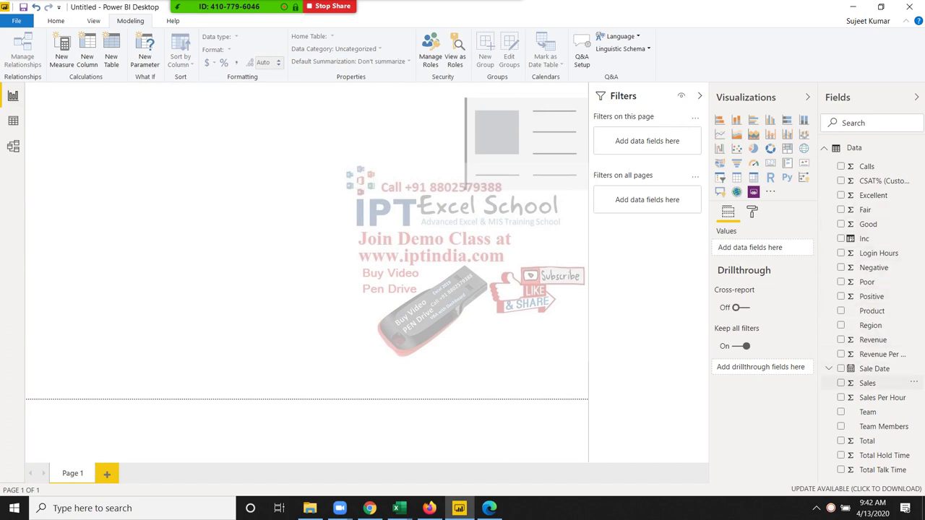
{"action": "left_click_drag", "start_coordinate": [888, 382], "coordinate": [180, 120]}
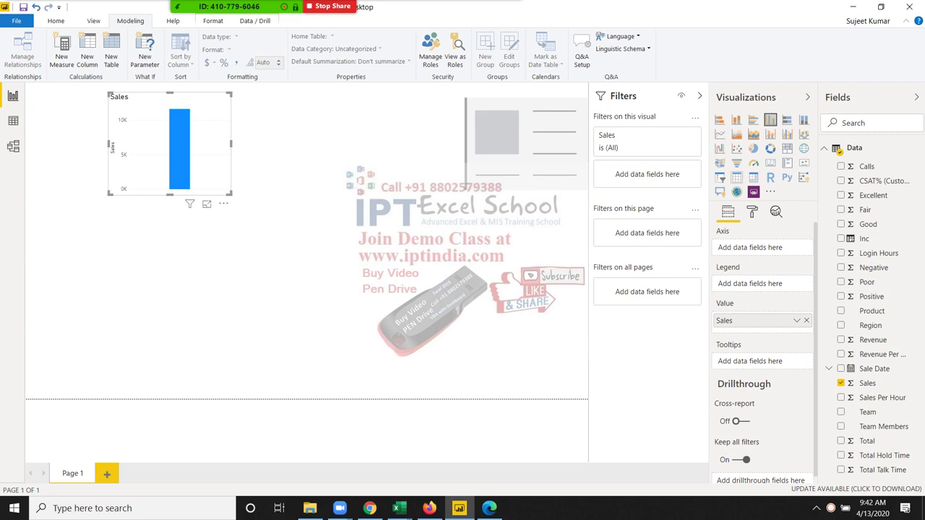
{"action": "left_click", "coordinate": [736, 177]}
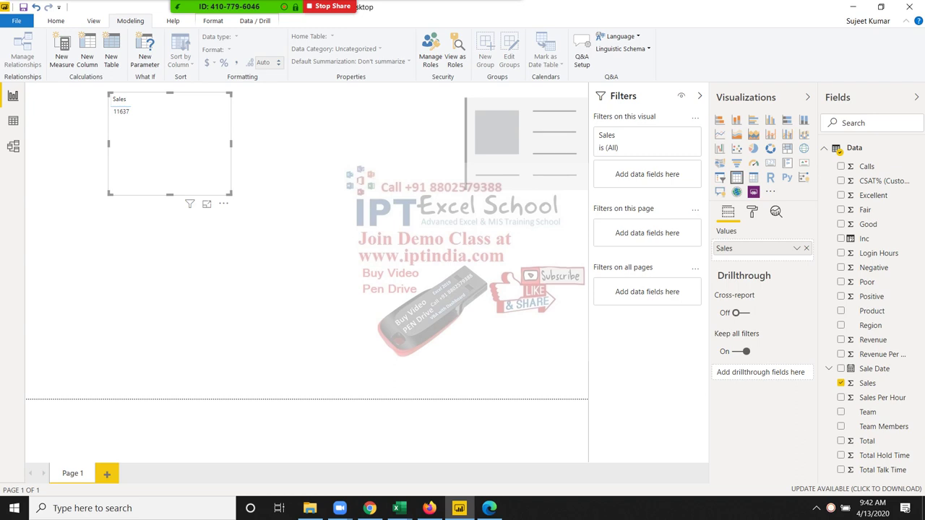
{"action": "left_click_drag", "start_coordinate": [232, 194], "coordinate": [232, 129]}
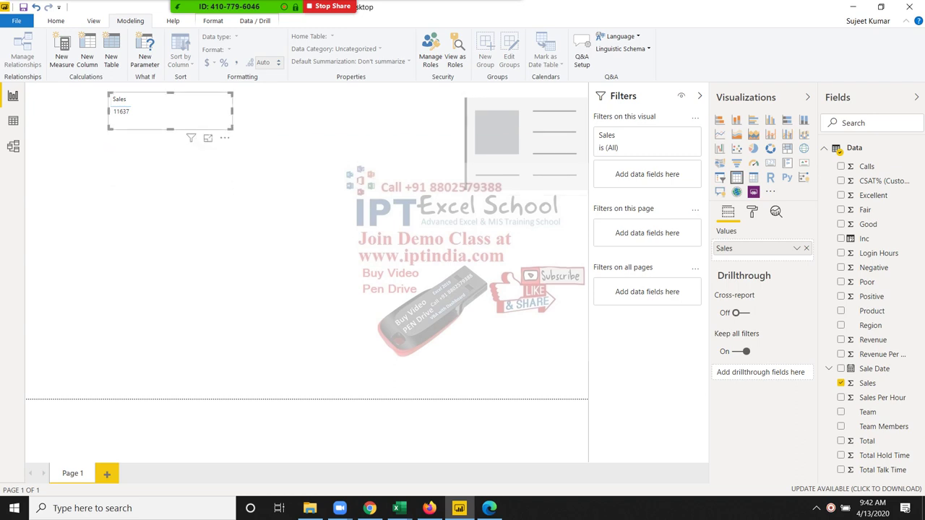
{"action": "left_click_drag", "start_coordinate": [231, 129], "coordinate": [234, 153]}
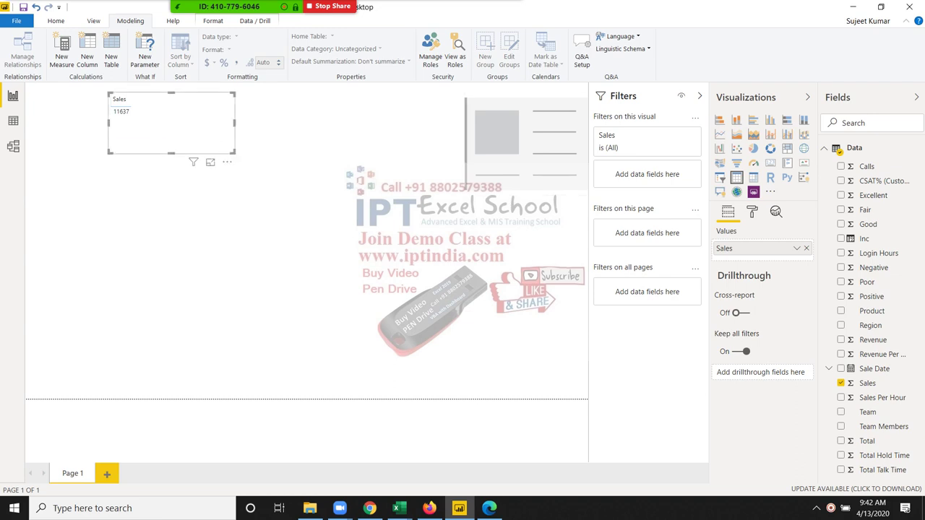
{"action": "key", "text": "Delete"}
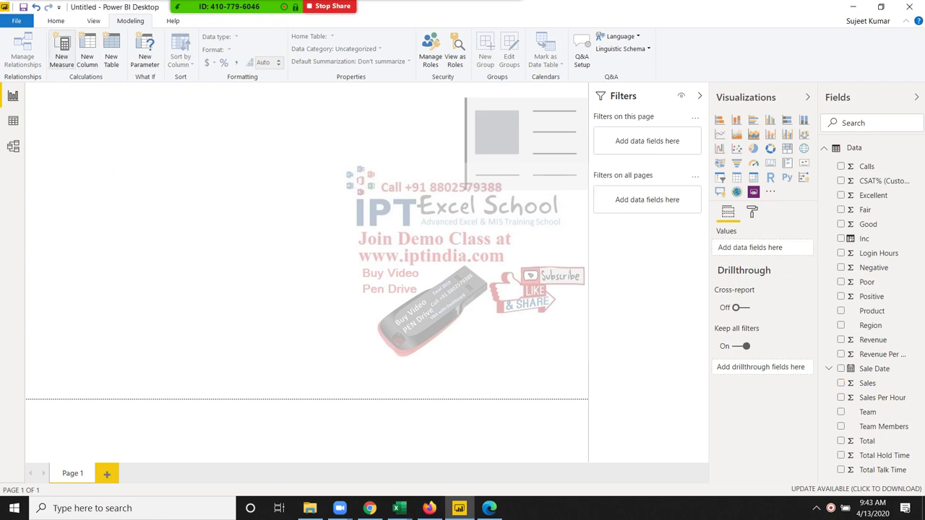
- Start a new measure named Status as AND(SUM(Data[Sales])
{"action": "left_click", "coordinate": [62, 57]}
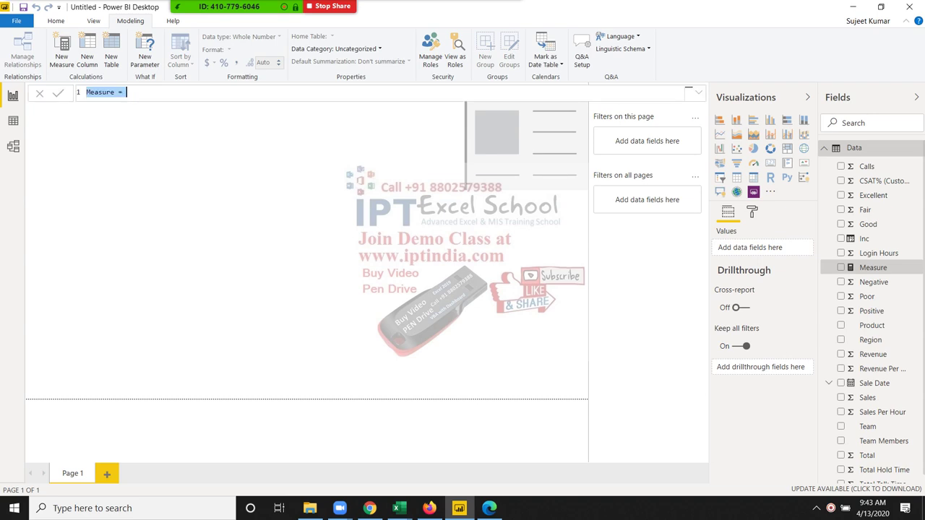
{"action": "double_click", "coordinate": [100, 92]}
{"action": "type", "text": "Rep"}
{"action": "type", "text": "ort"}
{"action": "key", "text": "BackSpace"}
{"action": "key", "text": "BackSpace"}
{"action": "key", "text": "BackSpace"}
{"action": "key", "text": "BackSpace"}
{"action": "key", "text": "BackSpace"}
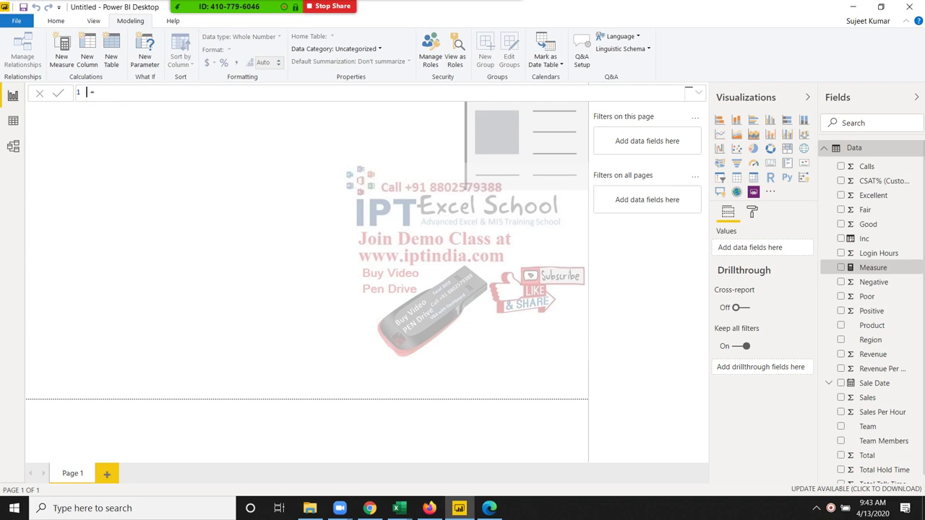
{"action": "key", "text": "BackSpace"}
{"action": "type", "text": "Stat"}
{"action": "type", "text": "us"}
{"action": "type", "text": "an"}
{"action": "key", "text": "Tab"}
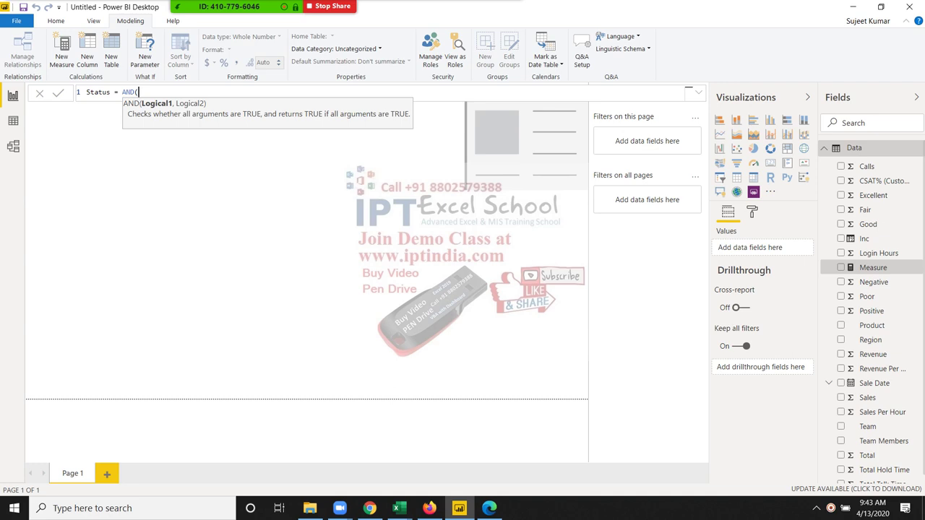
{"action": "type", "text": "sum"}
{"action": "key", "text": "Tab"}
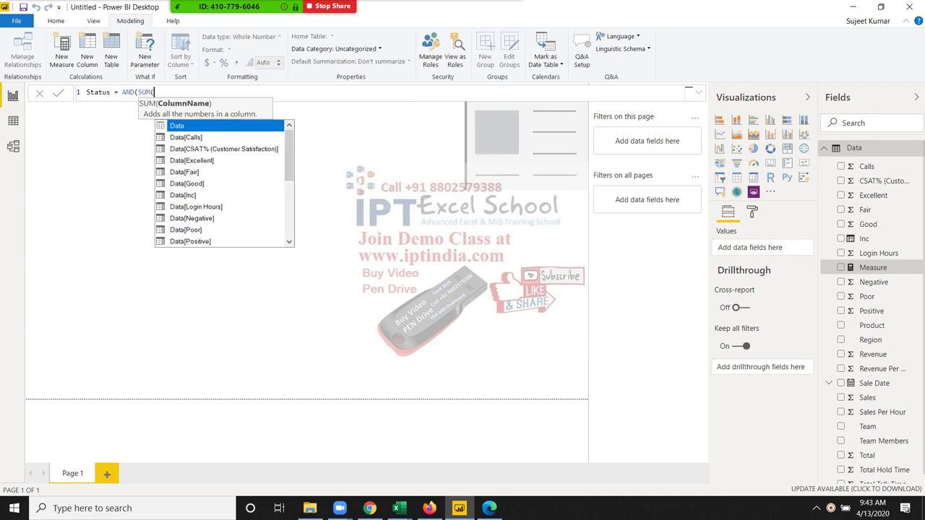
{"action": "type", "text": "exc"}
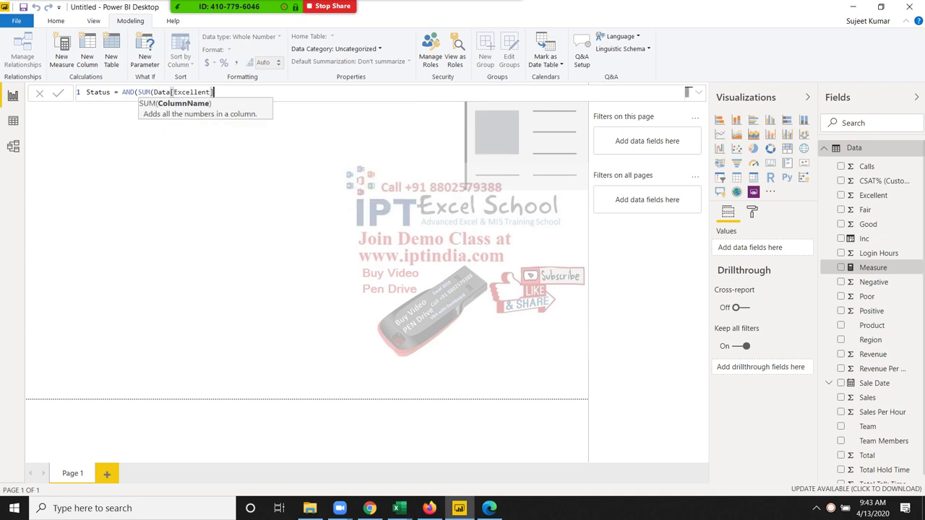
{"action": "key", "text": "BackSpace"}
{"action": "key", "text": "BackSpace"}
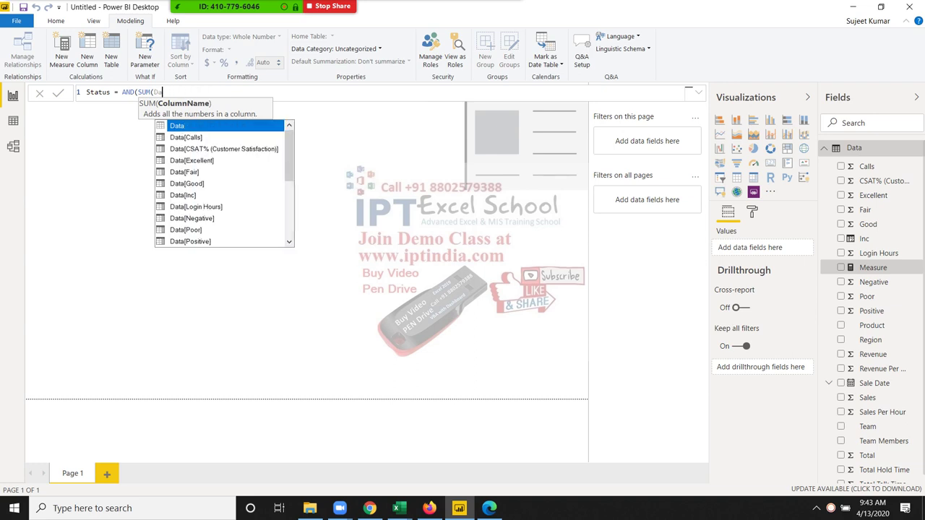
{"action": "key", "text": "BackSpace"}
{"action": "key", "text": "BackSpace"}
{"action": "key", "text": "Escape"}
{"action": "type", "text": "qt"}
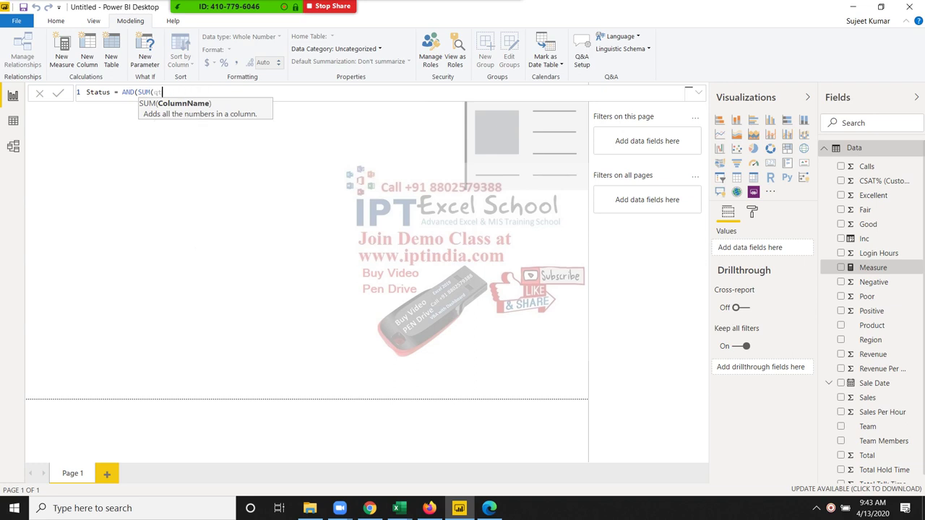
{"action": "key", "text": "BackSpace"}
{"action": "key", "text": "BackSpace"}
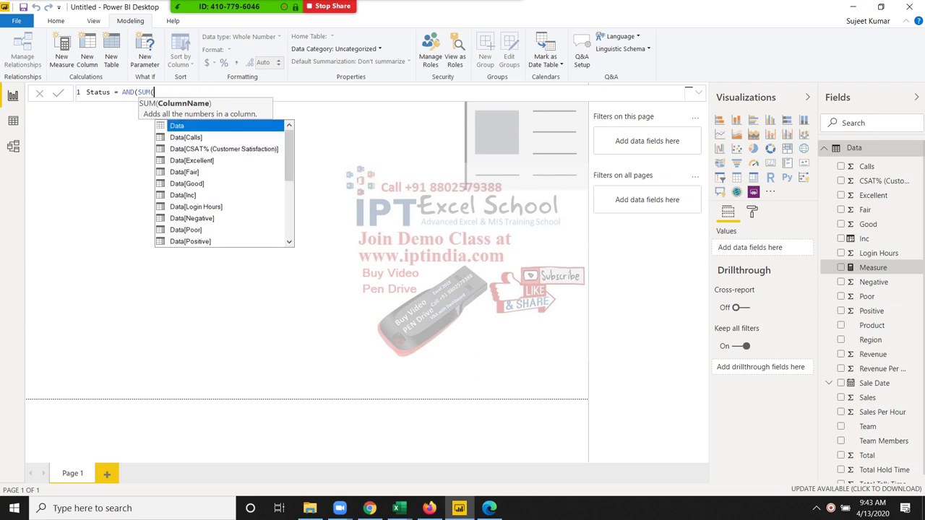
{"action": "key", "text": "Escape"}
{"action": "type", "text": "s"}
{"action": "key", "text": "Down"}
{"action": "key", "text": "Tab"}
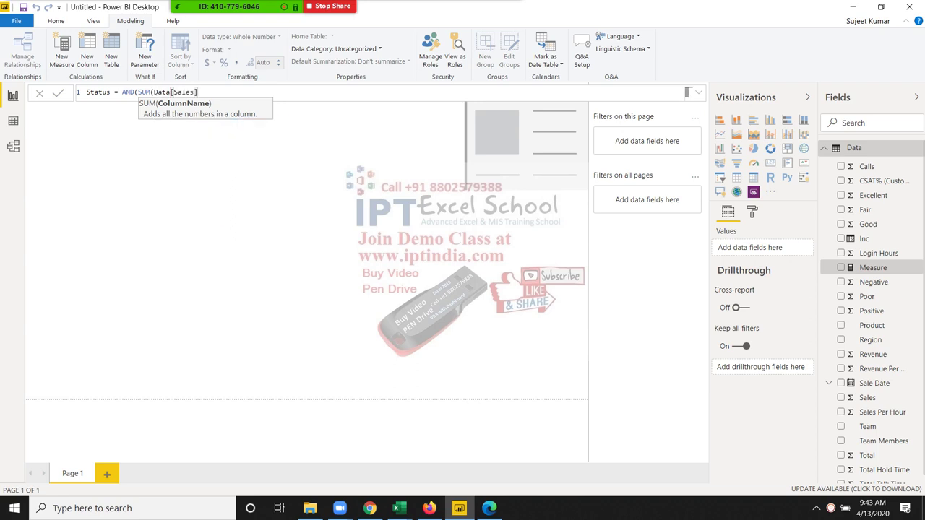
- Complete Status as AND(SUM(Data[Sales])>=10000, SUM(Data[Sales])<=20000) and commit it
{"action": "type", "text": ")"}
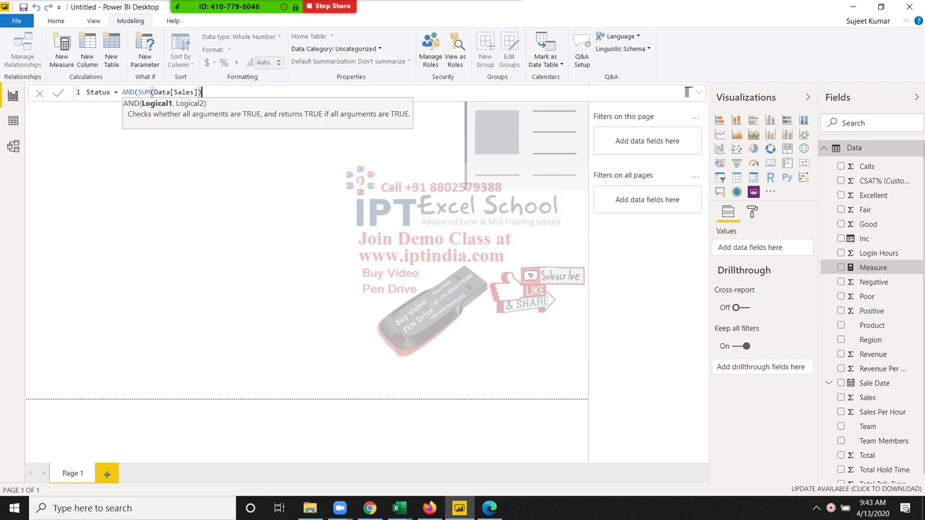
{"action": "type", "text": ">=10"}
{"action": "type", "text": "000,"}
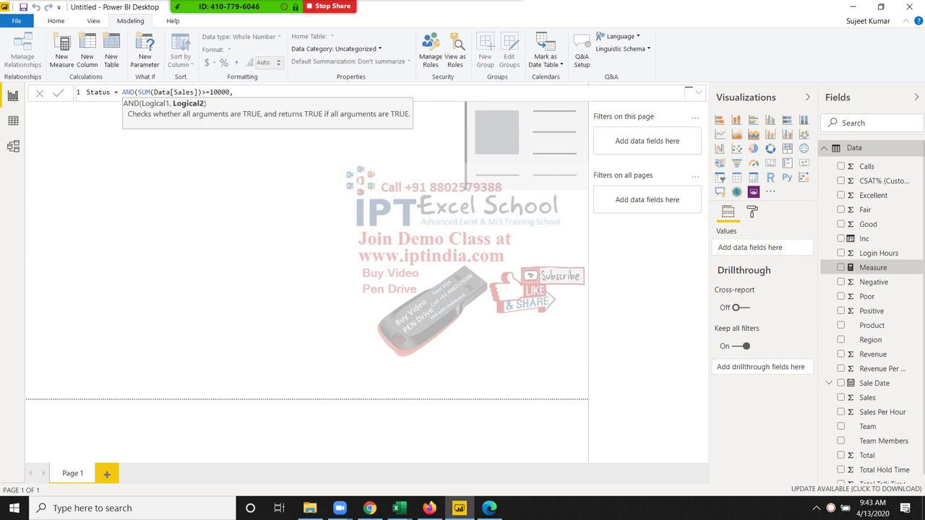
{"action": "type", "text": "sum"}
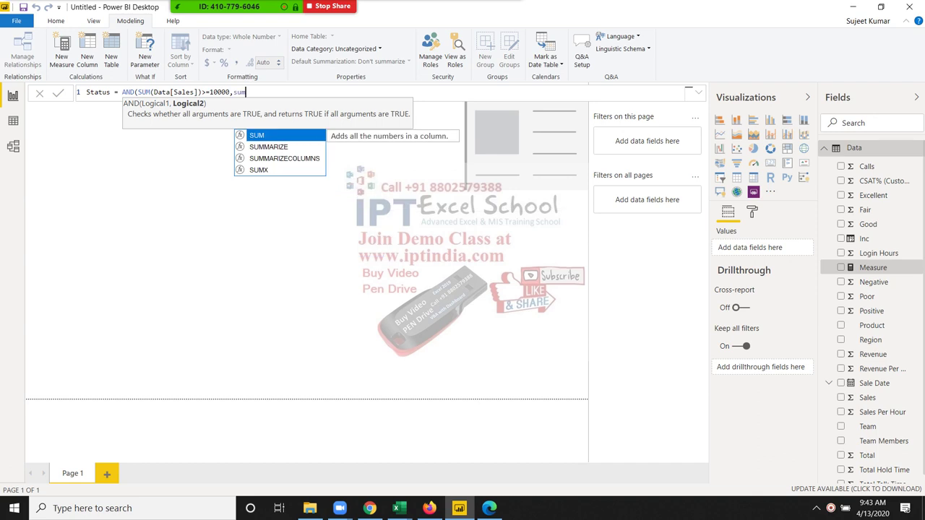
{"action": "type", "text": "(s"}
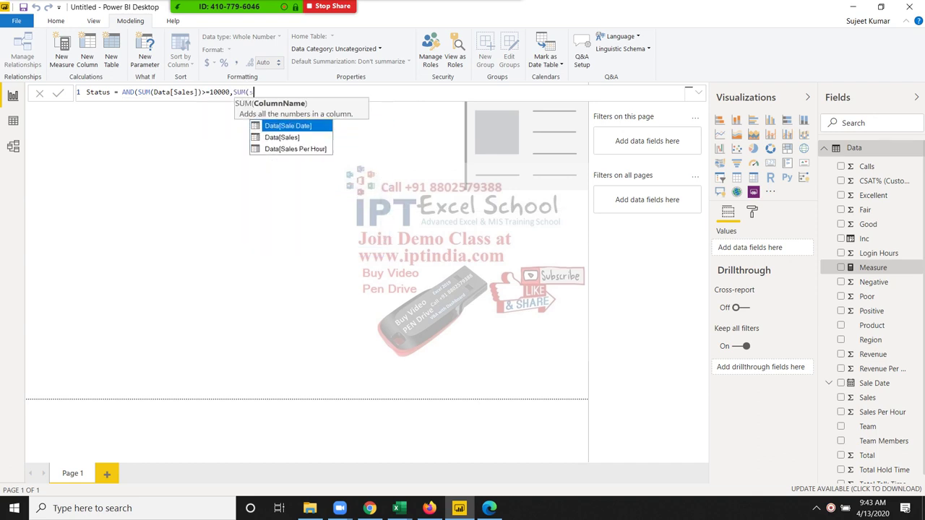
{"action": "type", "text": "a"}
{"action": "key", "text": "Tab"}
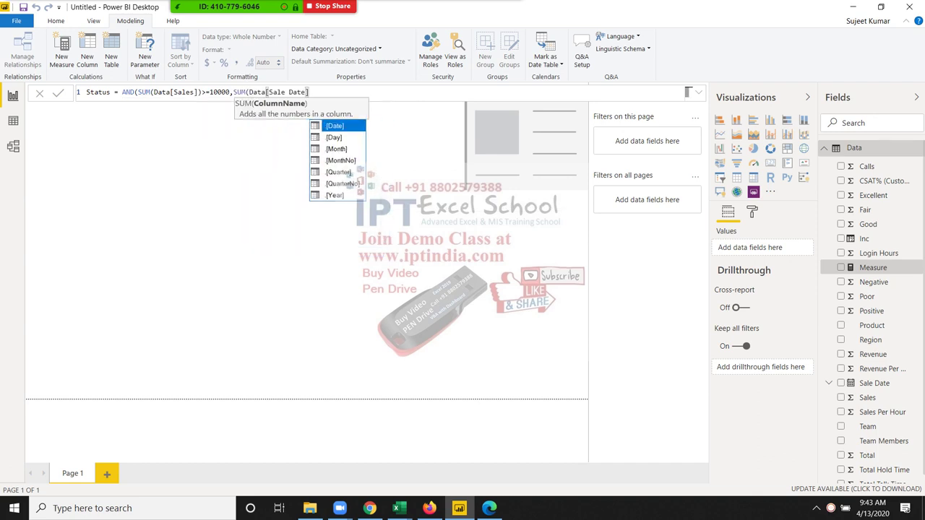
{"action": "key", "text": "BackSpace"}
{"action": "key", "text": "BackSpace"}
{"action": "key", "text": "BackSpace"}
{"action": "key", "text": "BackSpace"}
{"action": "key", "text": "BackSpace"}
{"action": "key", "text": "BackSpace"}
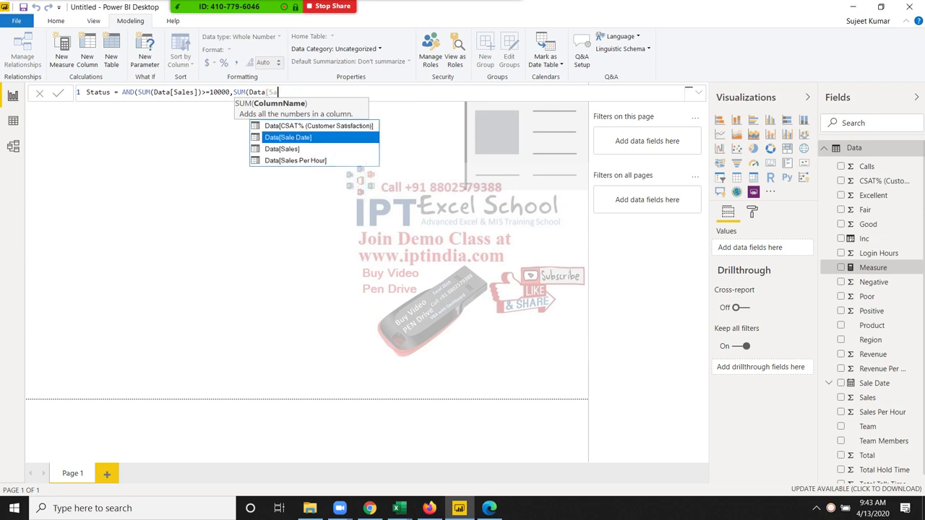
{"action": "key", "text": "Down"}
{"action": "key", "text": "Tab"}
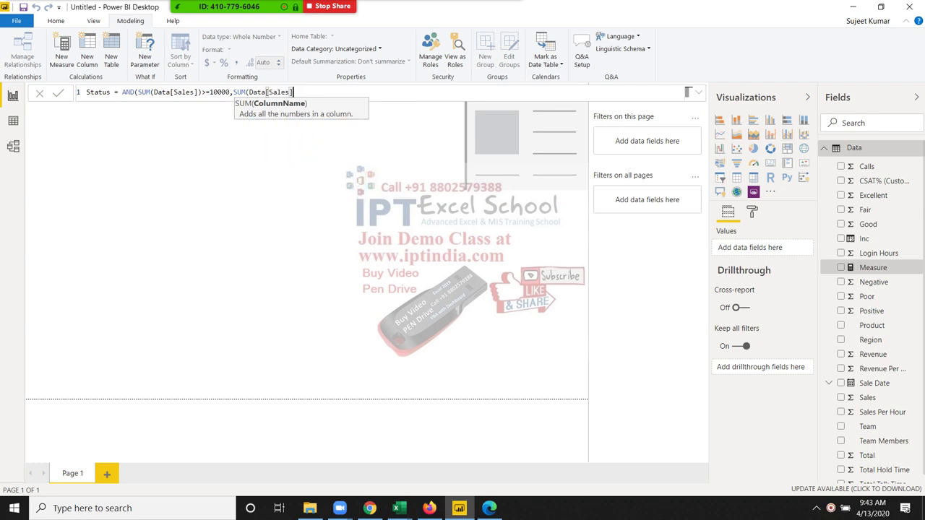
{"action": "type", "text": "<=200"}
{"action": "type", "text": "00)"}
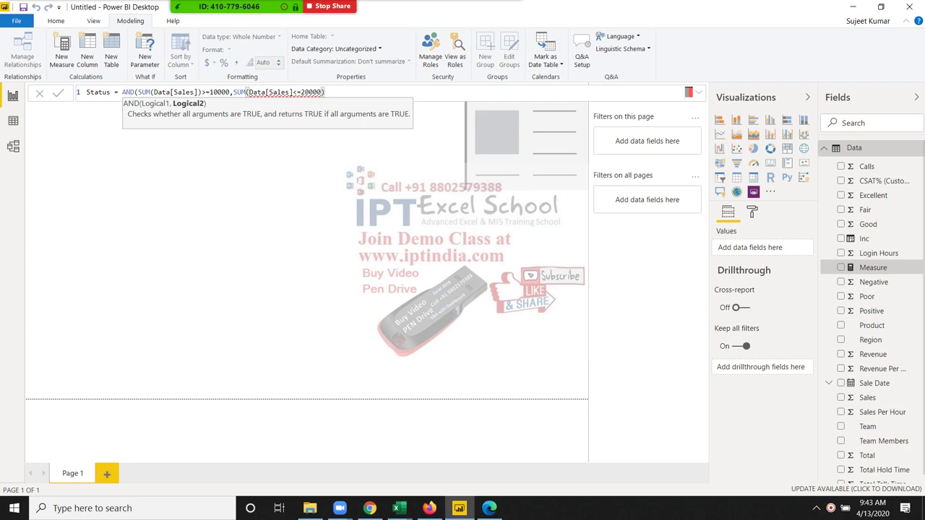
{"action": "left_click", "coordinate": [210, 92]}
{"action": "left_click", "coordinate": [292, 92]}
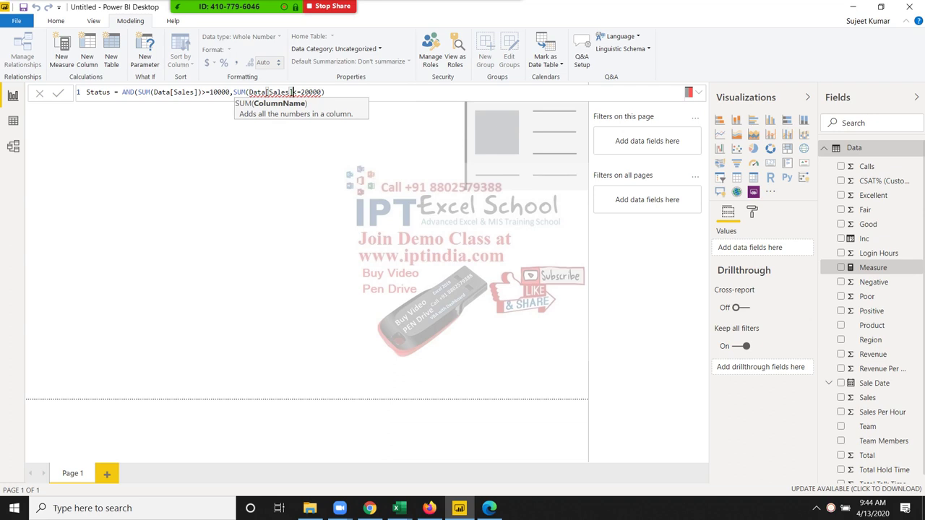
{"action": "left_click", "coordinate": [297, 92]}
{"action": "type", "text": ")"}
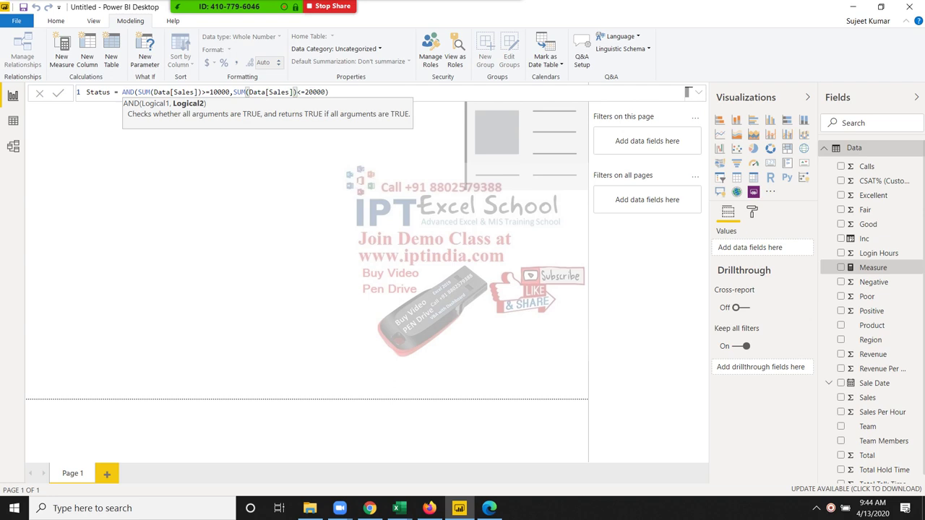
{"action": "key", "text": "Return"}
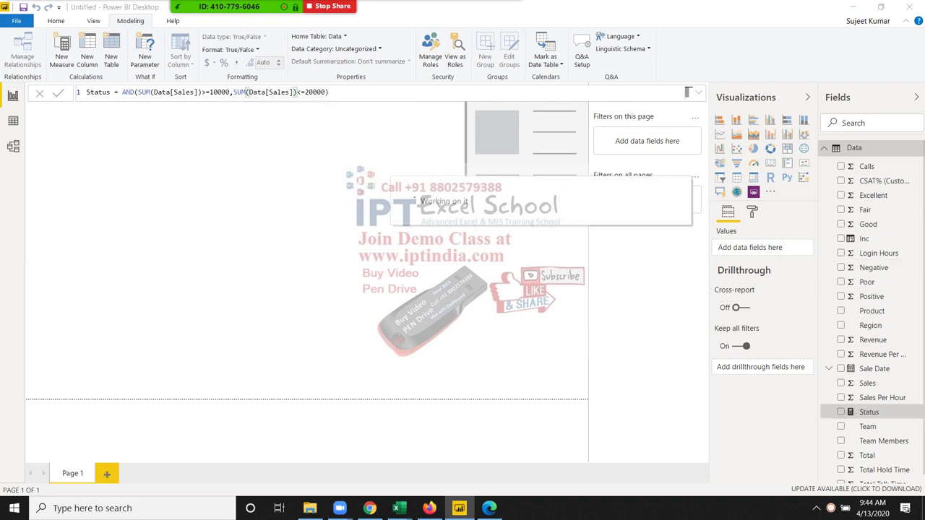
- Wrap the Status AND condition in IF returning "Report - Yes" or "Report - No"
{"action": "left_click", "coordinate": [122, 92]}
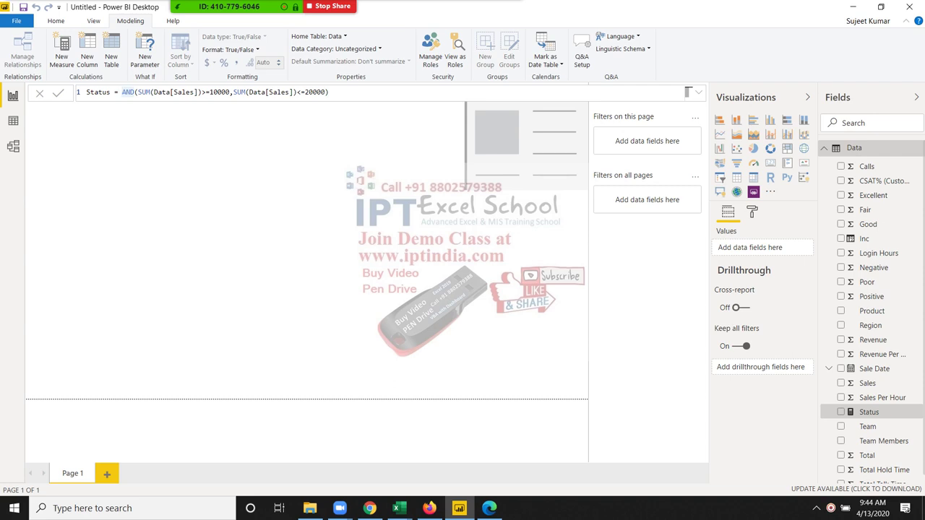
{"action": "type", "text": "if"}
{"action": "key", "text": "Tab"}
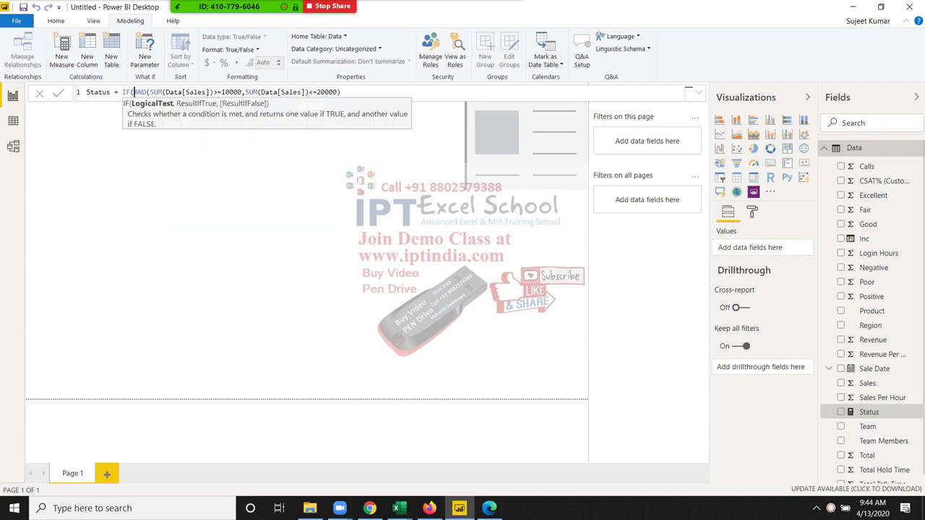
{"action": "key", "text": "End"}
{"action": "type", "text": ",\"Re"}
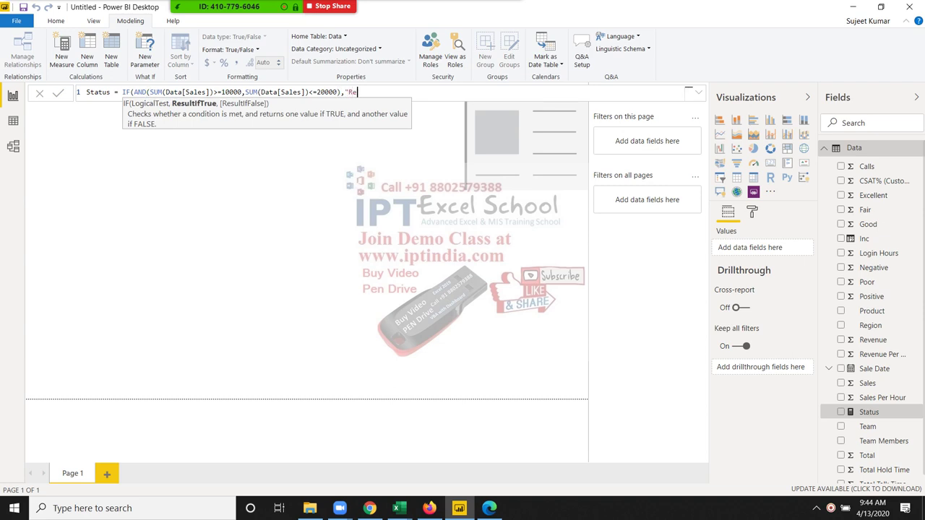
{"action": "type", "text": "port"}
{"action": "type", "text": " - "}
{"action": "type", "text": "Y"}
{"action": "type", "text": "es\""}
{"action": "type", "text": ","}
{"action": "type", "text": "Re"}
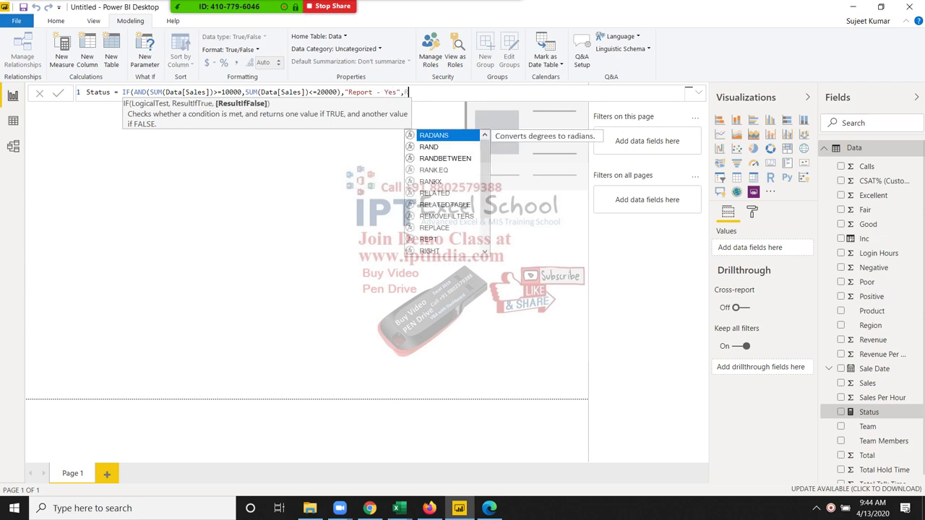
{"action": "key", "text": "BackSpace"}
{"action": "key", "text": "BackSpace"}
{"action": "type", "text": "\""}
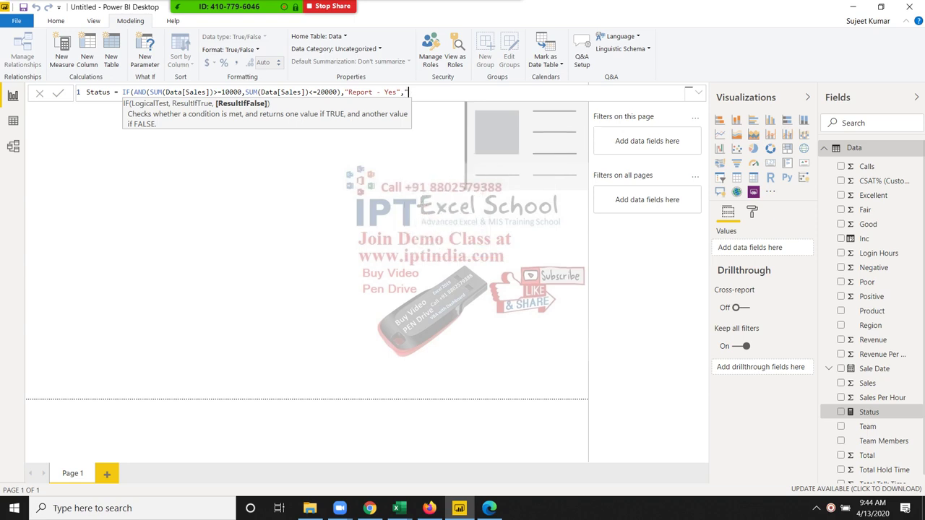
{"action": "type", "text": "Report "}
{"action": "type", "text": "- No"}
{"action": "type", "text": "\")"}
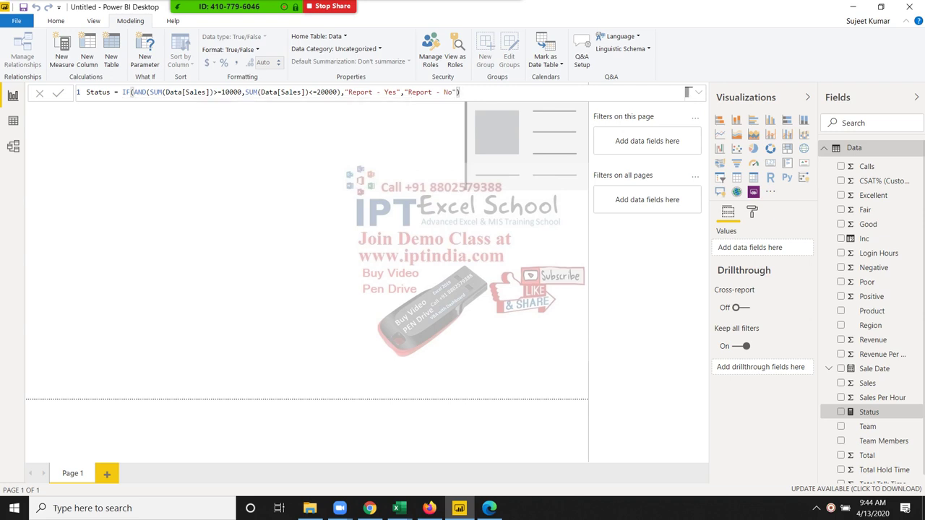
{"action": "key", "text": "Return"}
- Put the Status measure on the top-right card, showing Report - Yes, and shorten the card
{"action": "scroll", "coordinate": [874, 339], "scroll_direction": "down", "scroll_amount": 1}
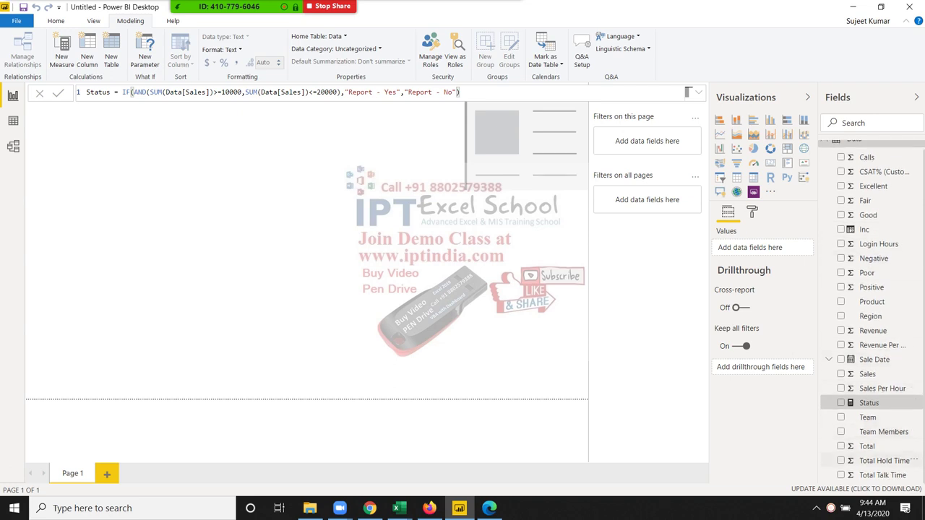
{"action": "scroll", "coordinate": [871, 311], "scroll_direction": "up", "scroll_amount": 1}
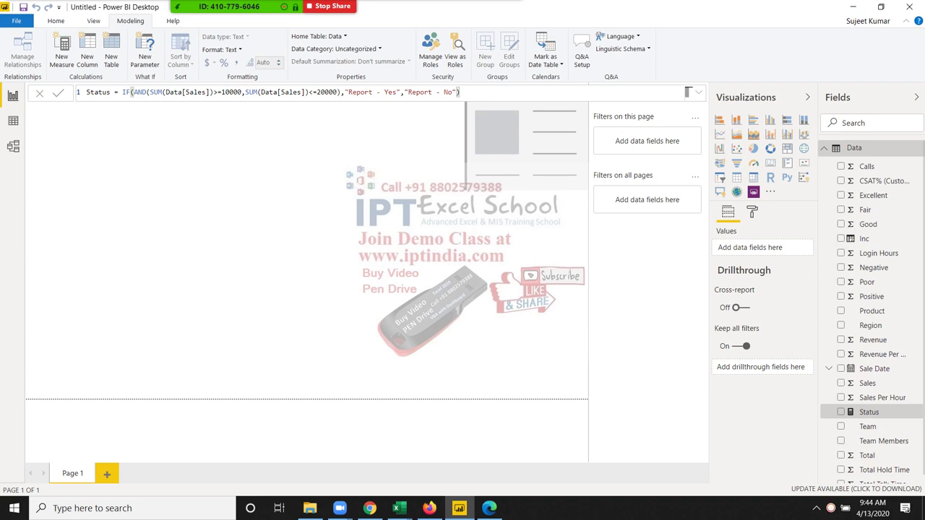
{"action": "left_click", "coordinate": [525, 145]}
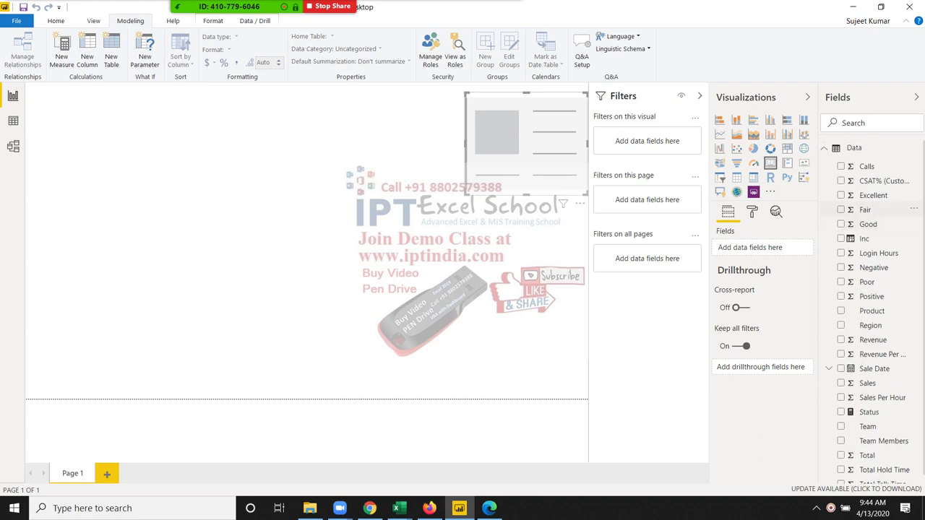
{"action": "scroll", "coordinate": [881, 267], "scroll_direction": "down", "scroll_amount": 1}
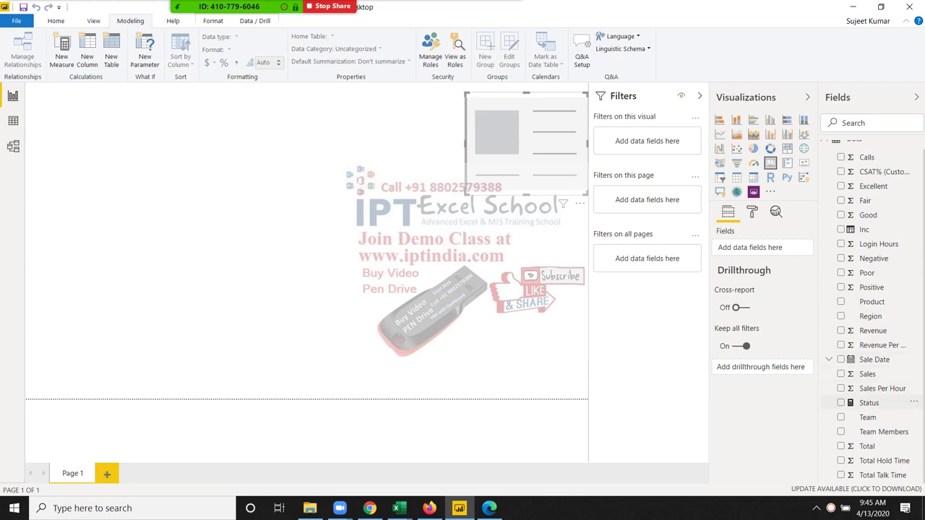
{"action": "mouse_move", "coordinate": [867, 403]}
{"action": "left_mouse_down"}
{"action": "mouse_move", "coordinate": [506, 130]}
{"action": "mouse_move", "coordinate": [430, 143]}
{"action": "left_mouse_up"}
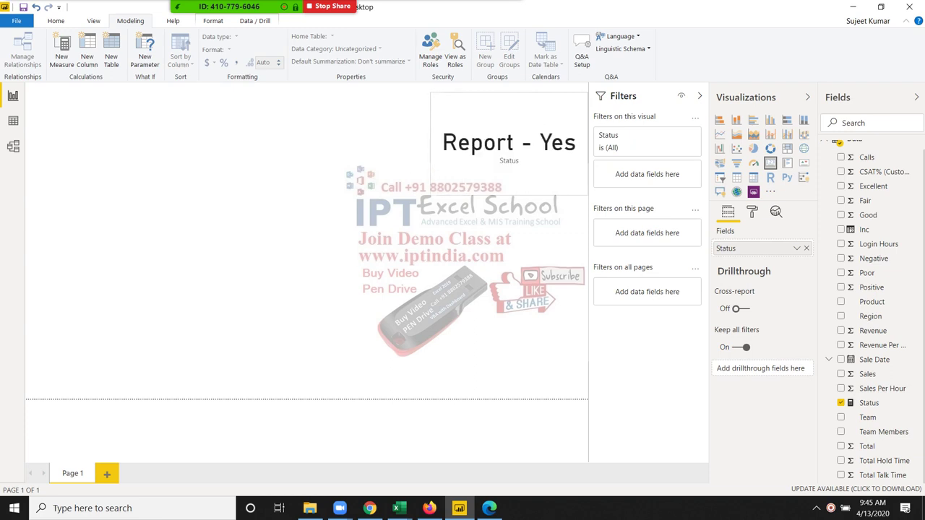
{"action": "left_click_drag", "start_coordinate": [509, 195], "coordinate": [509, 139]}
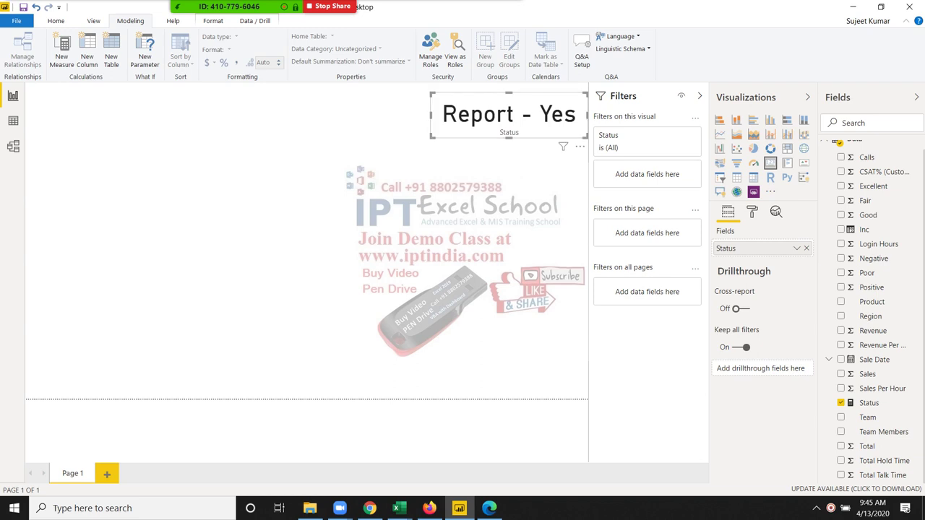
{"action": "key", "text": "Escape"}
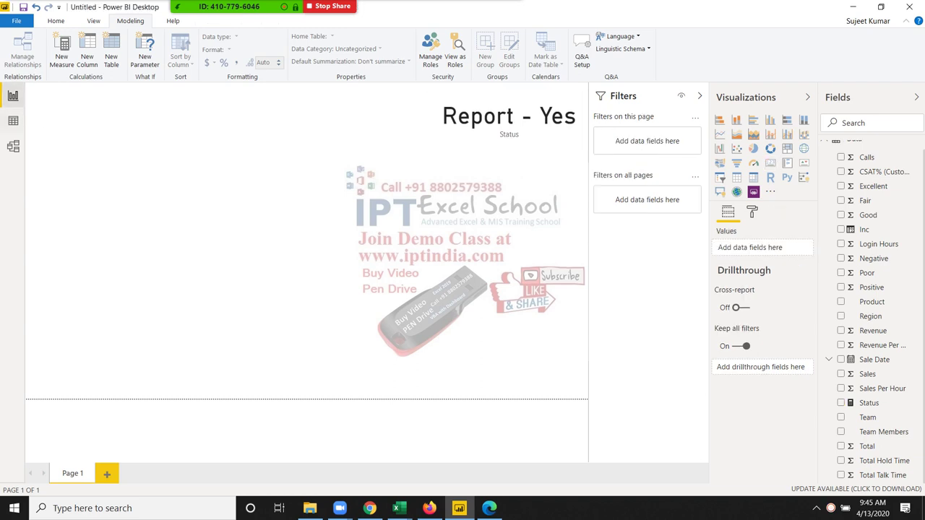
- In Data view, browse the Sale Date, Product, Team, Negative, CSAT%, Total and Fair columns
{"action": "left_click", "coordinate": [14, 120]}
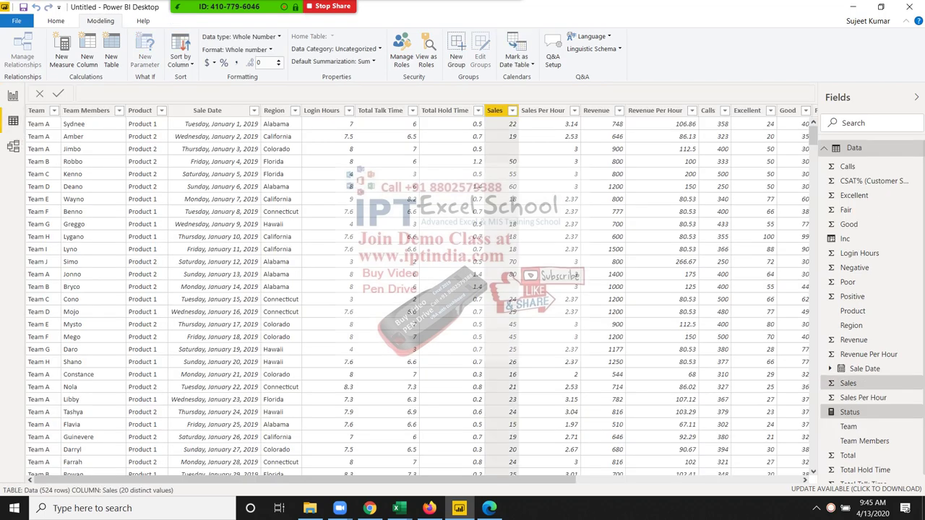
{"action": "left_click", "coordinate": [217, 174]}
{"action": "left_click", "coordinate": [145, 173]}
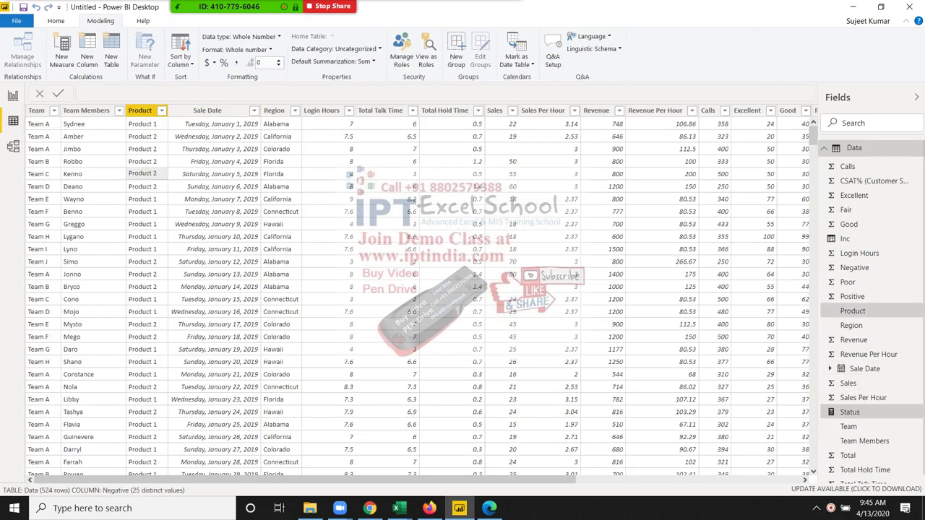
{"action": "left_click", "coordinate": [73, 161]}
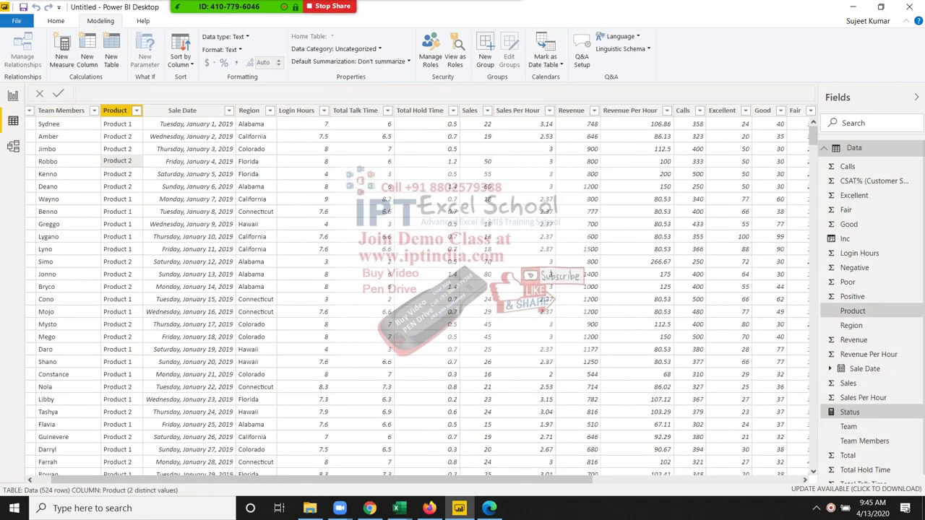
{"action": "left_click", "coordinate": [36, 161]}
{"action": "left_click", "coordinate": [853, 267]}
{"action": "left_click", "coordinate": [874, 181]}
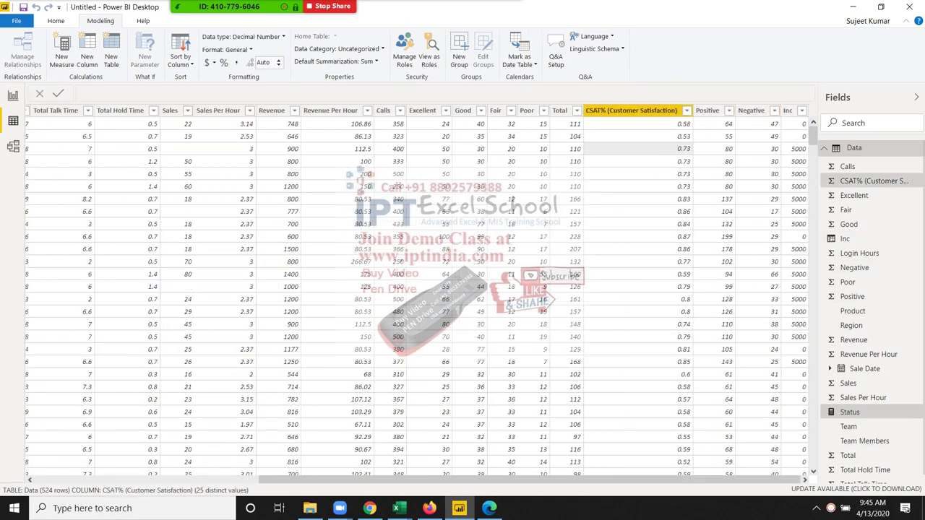
{"action": "left_click", "coordinate": [848, 455]}
{"action": "left_click", "coordinate": [845, 209]}
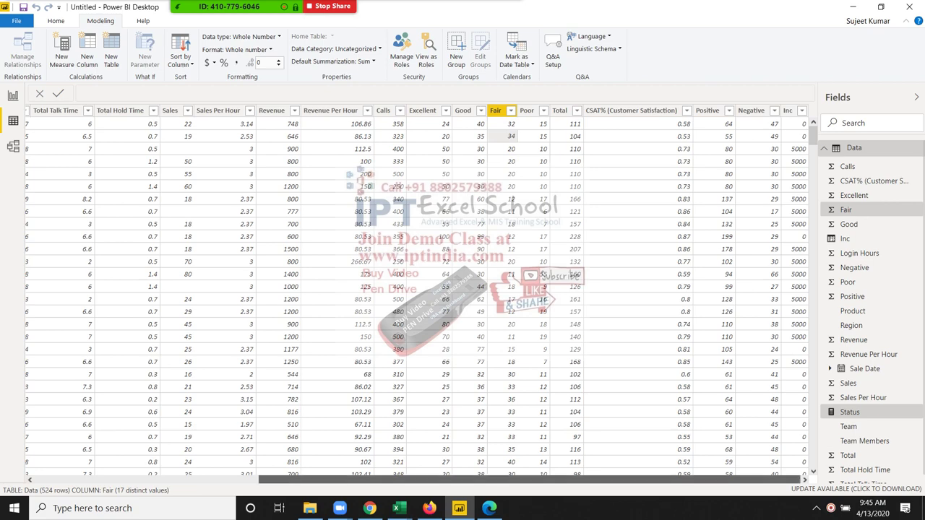
{"action": "left_click_drag", "start_coordinate": [529, 479], "coordinate": [304, 479]}
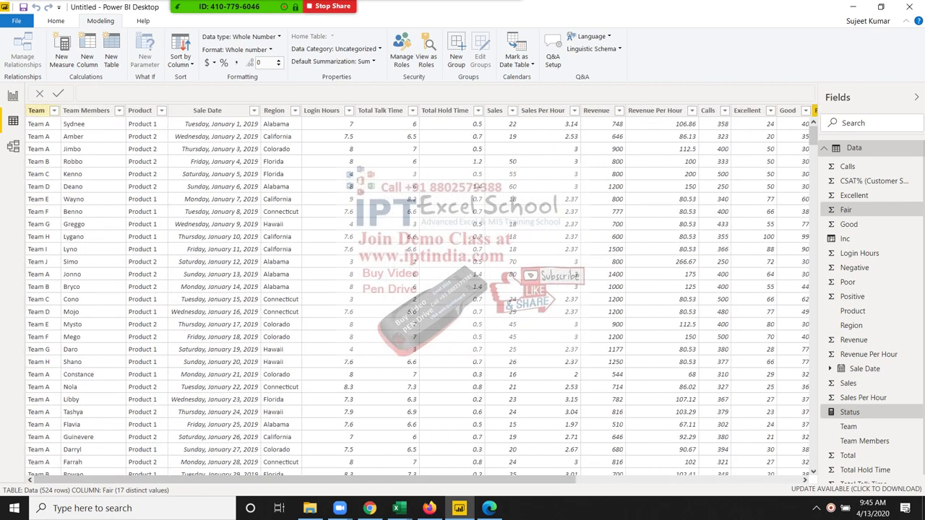
- Check the Team column's filter options unchanged, then add a new calculated column named Column
{"action": "left_click", "coordinate": [53, 110]}
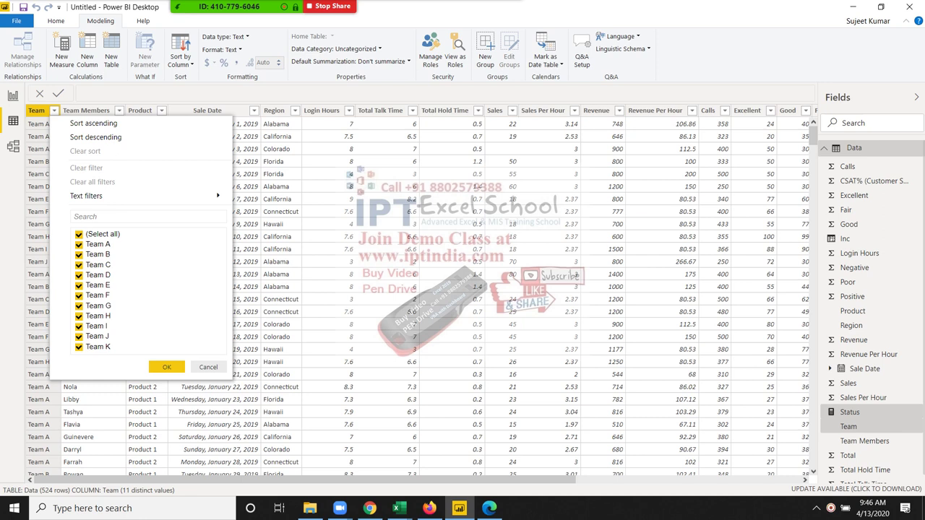
{"action": "left_click", "coordinate": [327, 374]}
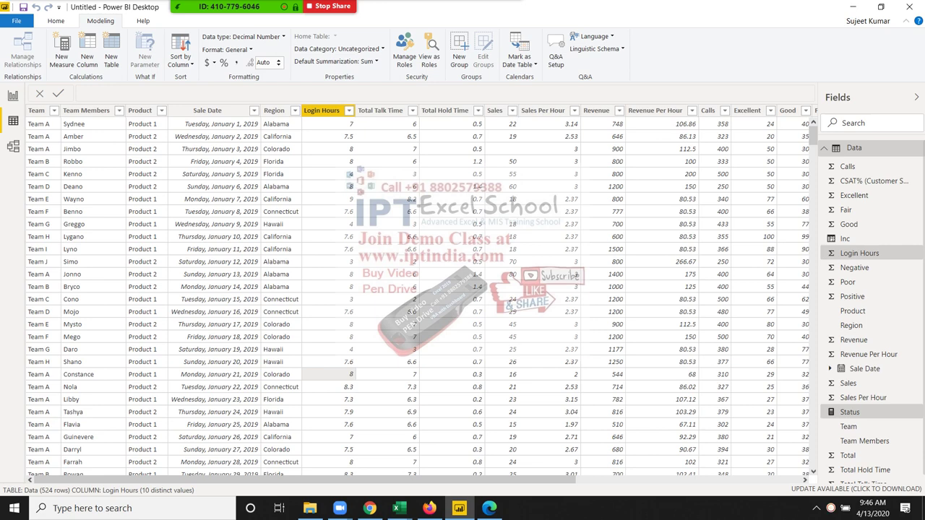
{"action": "left_click", "coordinate": [83, 196]}
{"action": "left_click", "coordinate": [43, 149]}
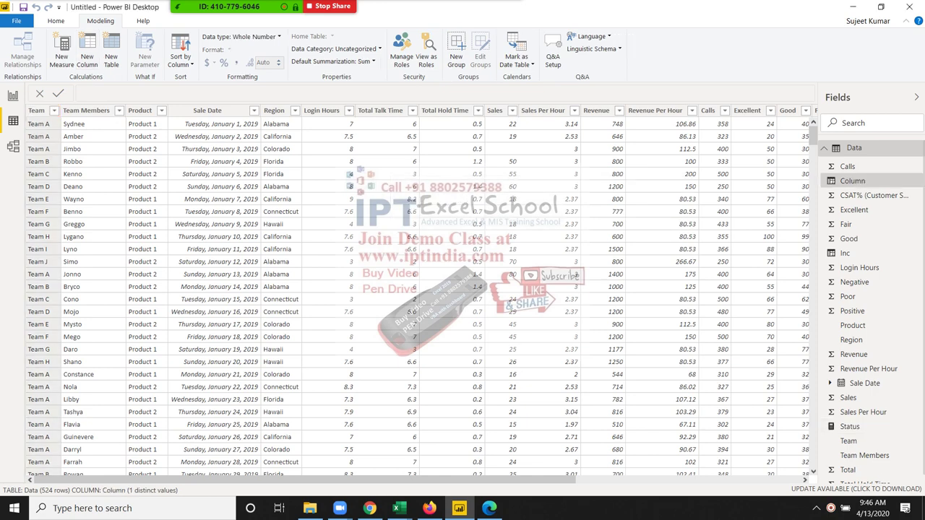
{"action": "left_click", "coordinate": [86, 55]}
- Name the new column T-Type and start an OR with RIGHT(Data[Team],1)="A"
{"action": "double_click", "coordinate": [99, 92]}
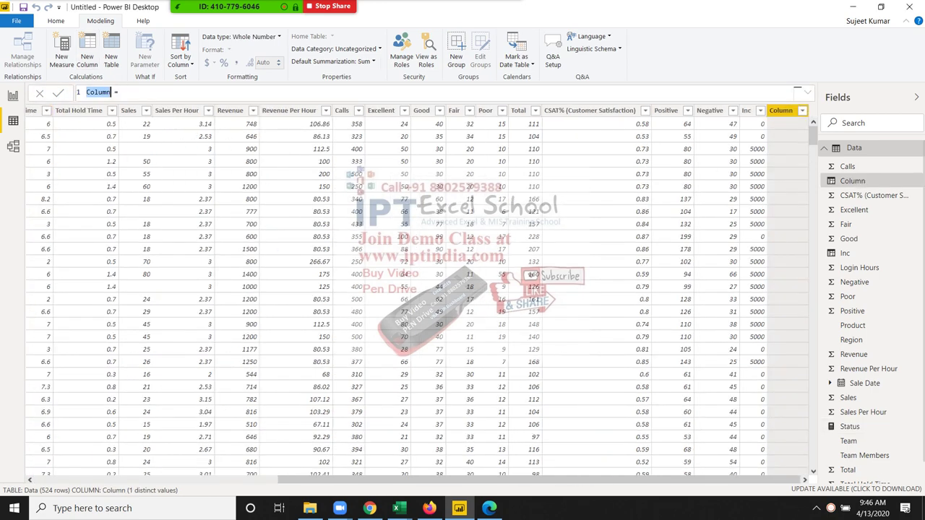
{"action": "type", "text": "T-T"}
{"action": "type", "text": "ype = "}
{"action": "type", "text": "OR("}
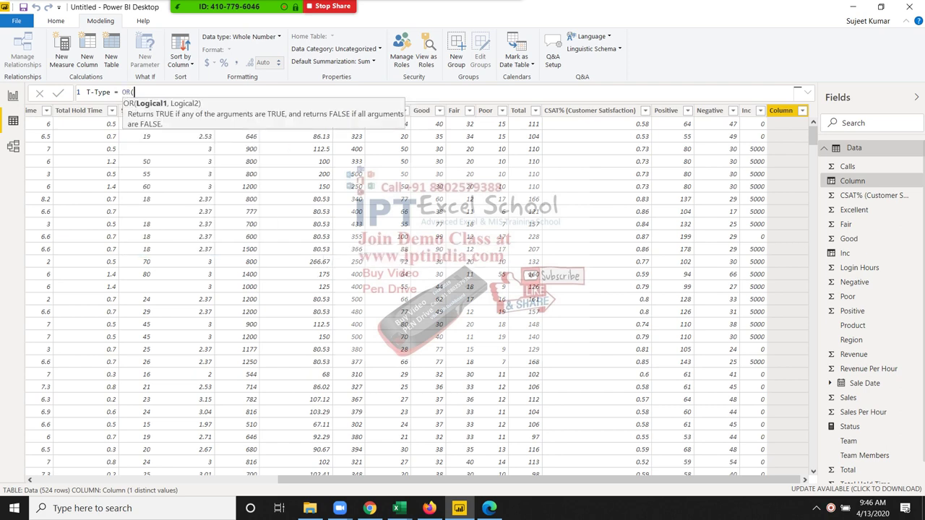
{"action": "type", "text": "ri"}
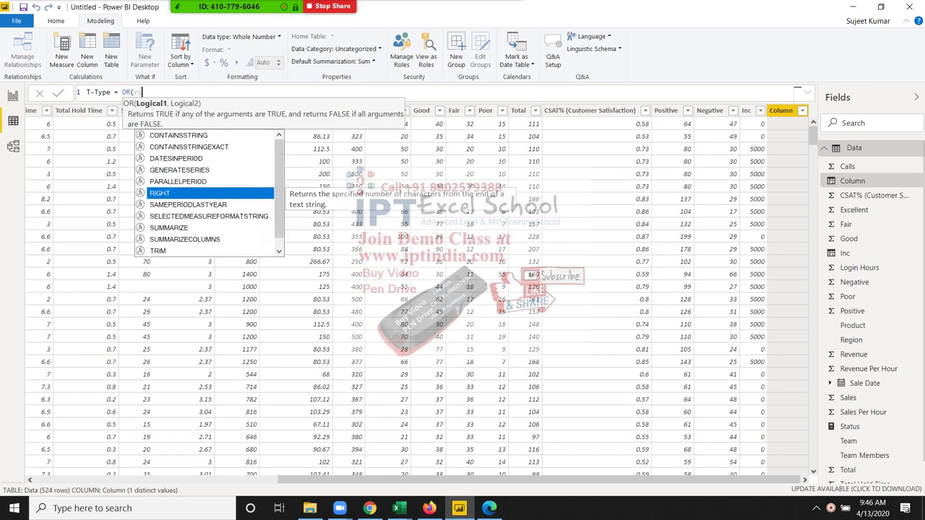
{"action": "key", "text": "Tab"}
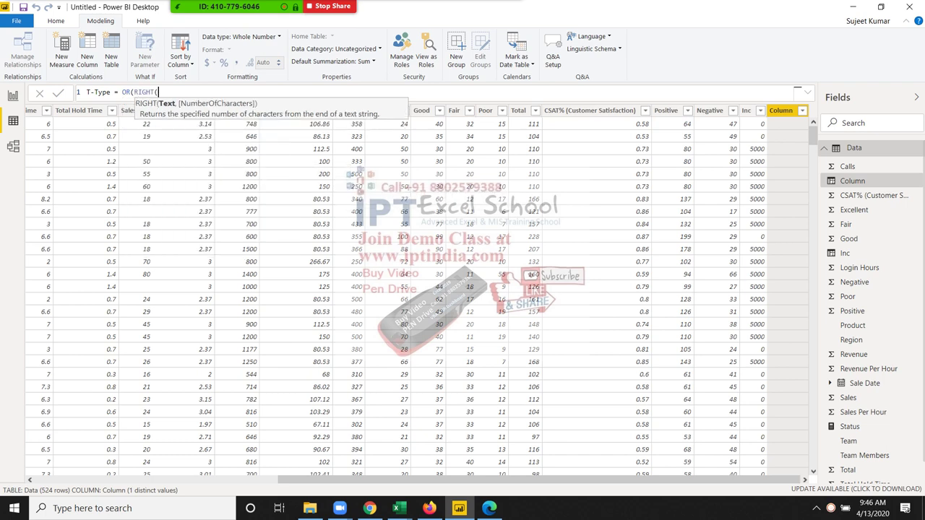
{"action": "type", "text": "t"}
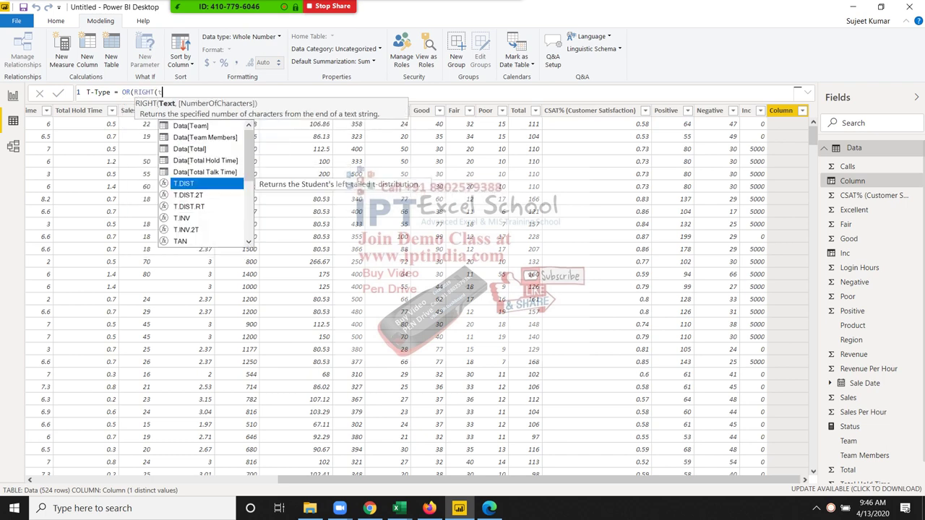
{"action": "type", "text": "a[Te"}
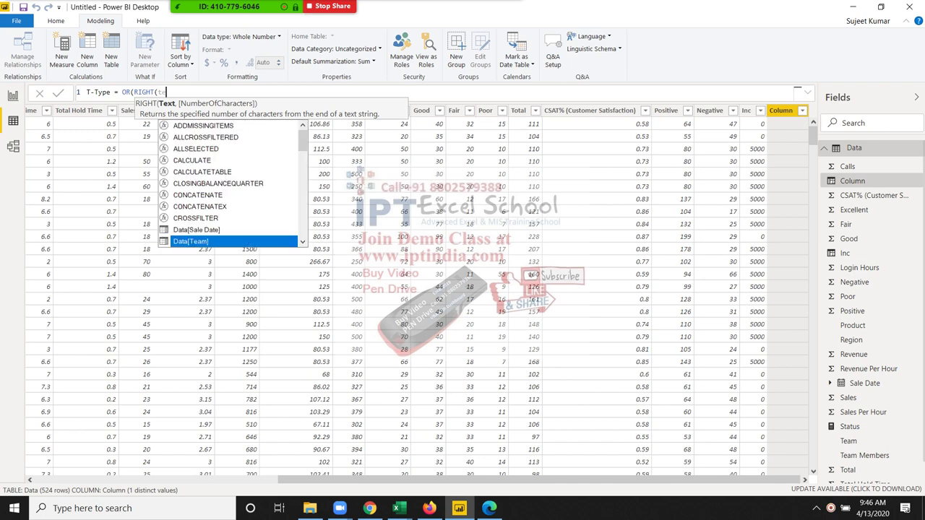
{"action": "key", "text": "Tab"}
{"action": "type", "text": ",1"}
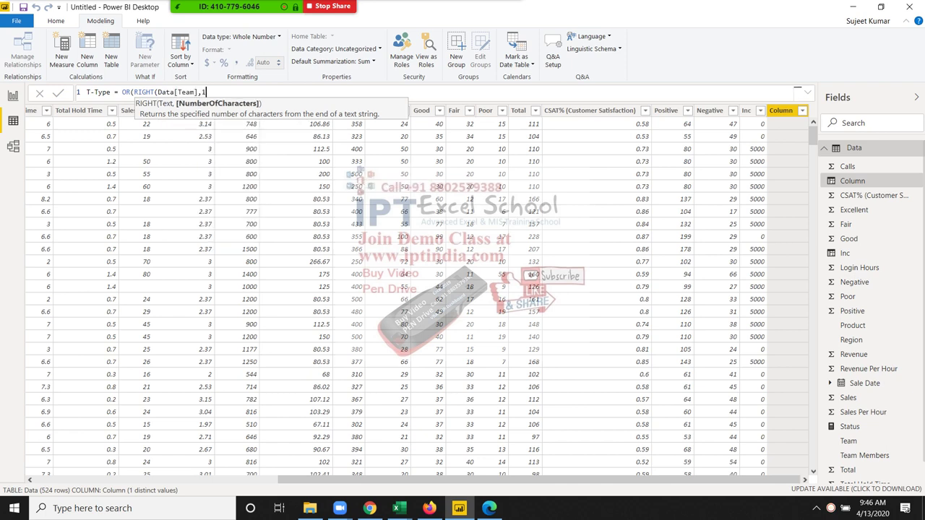
{"action": "type", "text": ")="}
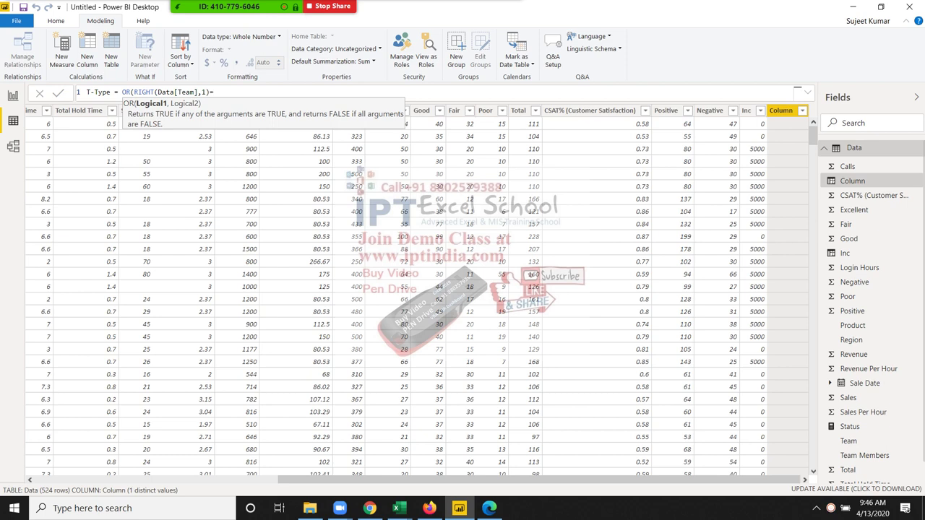
{"action": "type", "text": "\"A"}
{"action": "type", "text": "\""}
- Reuse the condition as a second test RIGHT(Data[Team],1)="H" and close the OR
{"action": "key", "text": "ctrl+shift+Left"}
{"action": "key", "text": "ctrl+shift+Left"}
{"action": "key", "text": "ctrl+shift+Left"}
{"action": "key", "text": "ctrl+shift+Left"}
{"action": "key", "text": "ctrl+c"}
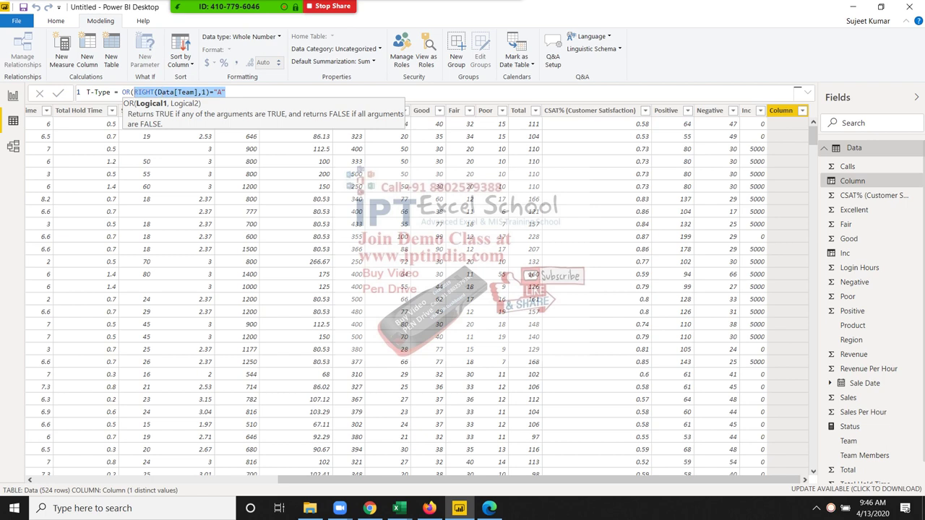
{"action": "key", "text": "End"}
{"action": "type", "text": ","}
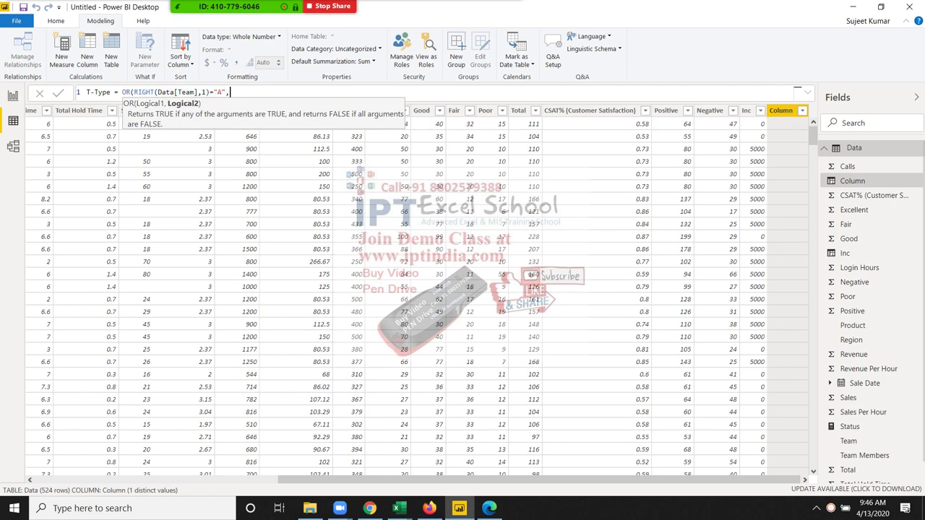
{"action": "key", "text": "ctrl+v"}
{"action": "key", "text": "BackSpace"}
{"action": "type", "text": "H\""}
{"action": "type", "text": ","}
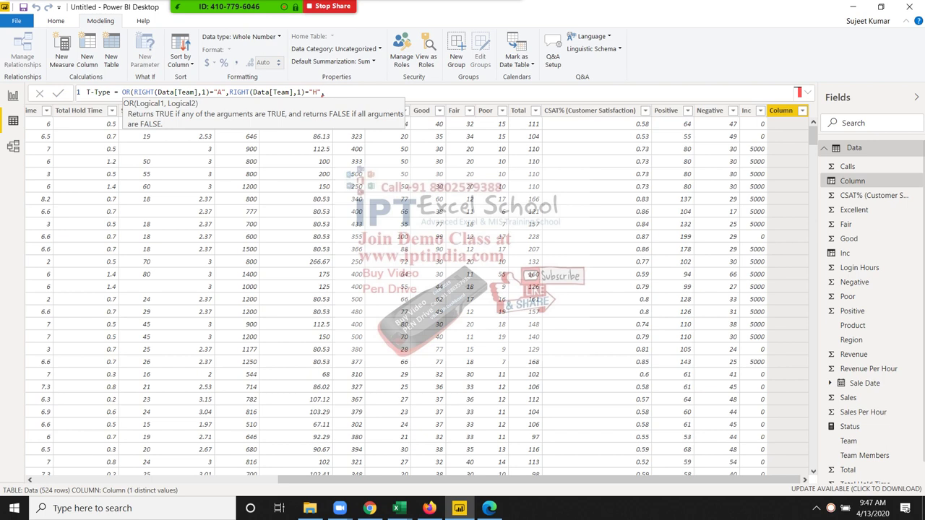
{"action": "key", "text": "ctrl+v"}
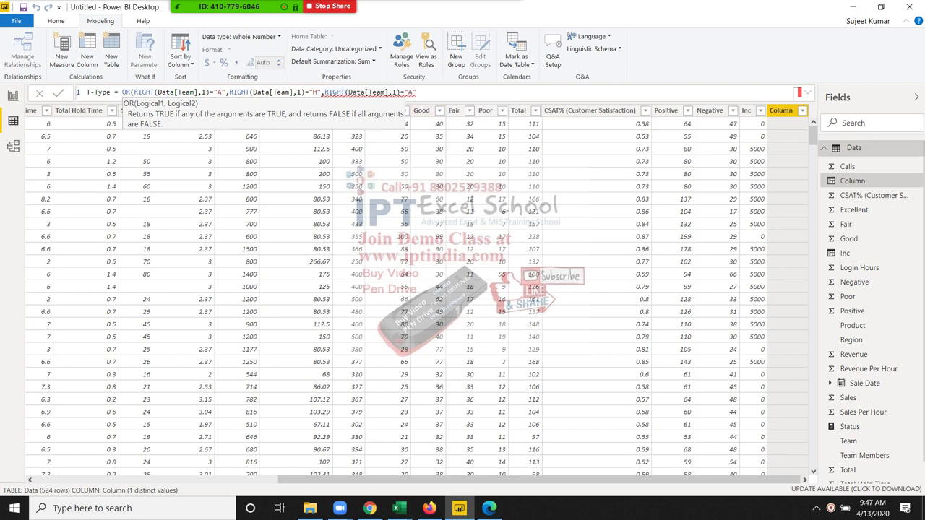
{"action": "key", "text": "BackSpace"}
{"action": "key", "text": "BackSpace"}
{"action": "key", "text": "BackSpace"}
{"action": "key", "text": "BackSpace"}
{"action": "key", "text": "BackSpace"}
{"action": "key", "text": "BackSpace"}
{"action": "key", "text": "BackSpace"}
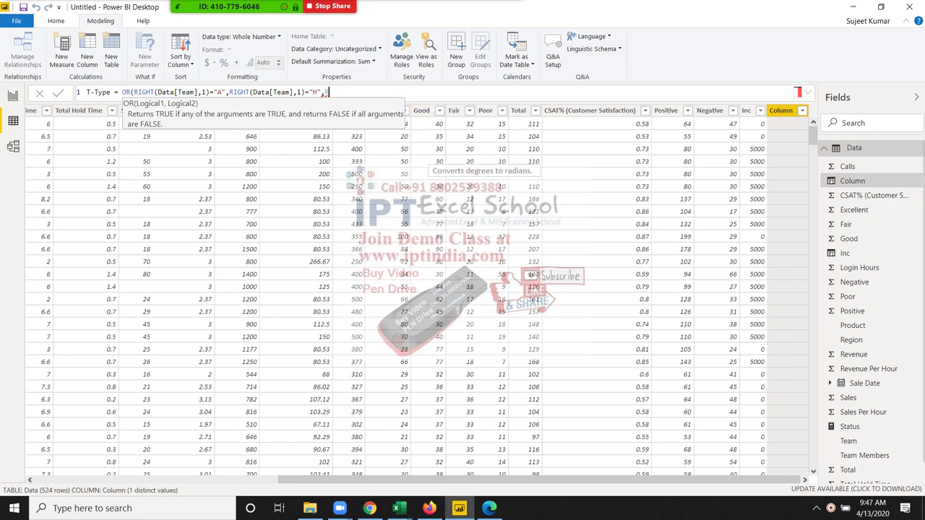
{"action": "key", "text": "BackSpace"}
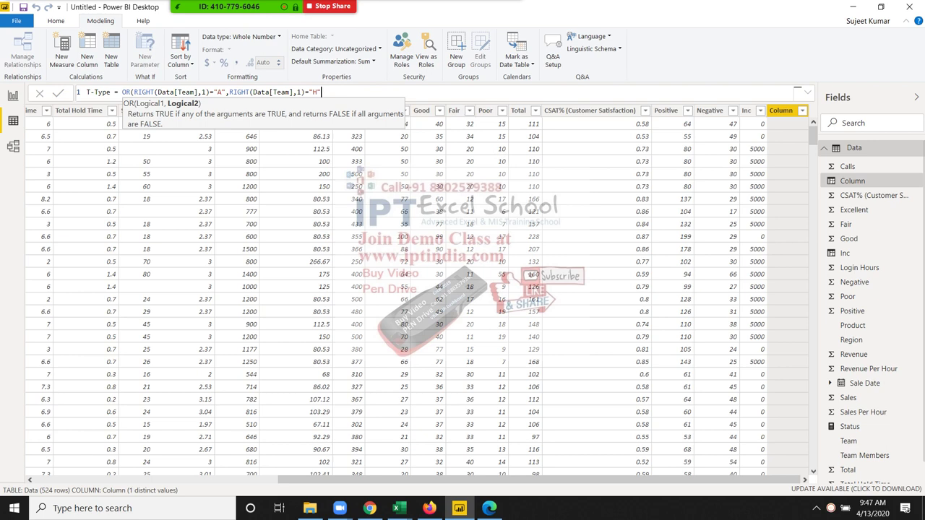
{"action": "type", "text": ")"}
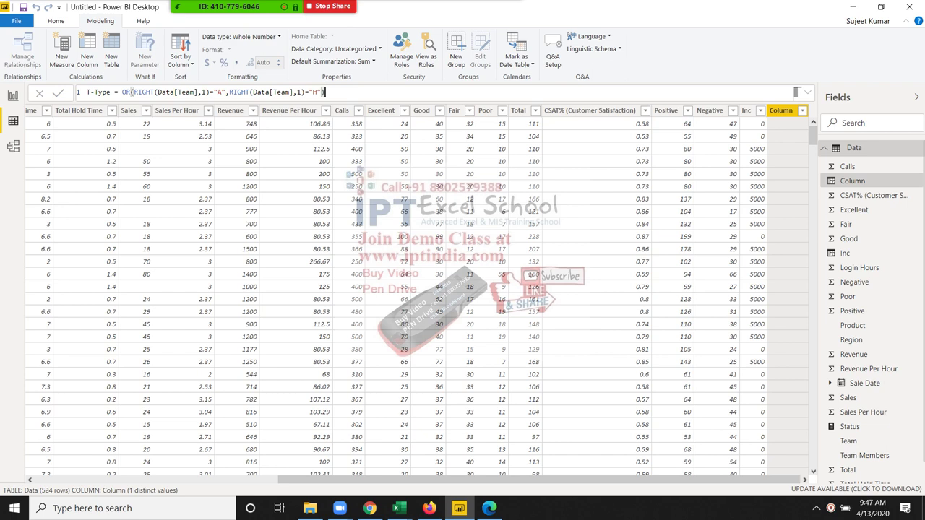
- Wrap the OR in IF returning "IN-House" or "Vender" and commit the column
{"action": "left_click", "coordinate": [123, 92]}
{"action": "type", "text": "if"}
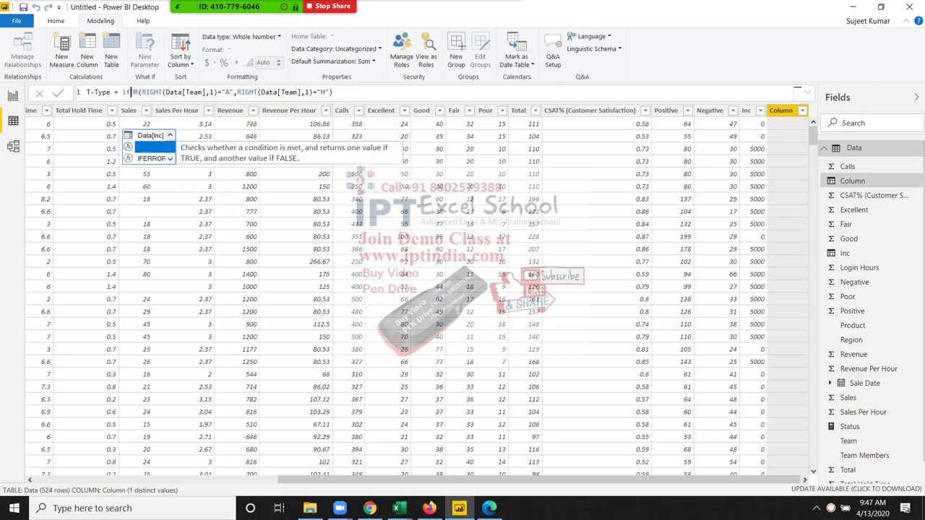
{"action": "key", "text": "Tab"}
{"action": "key", "text": "End"}
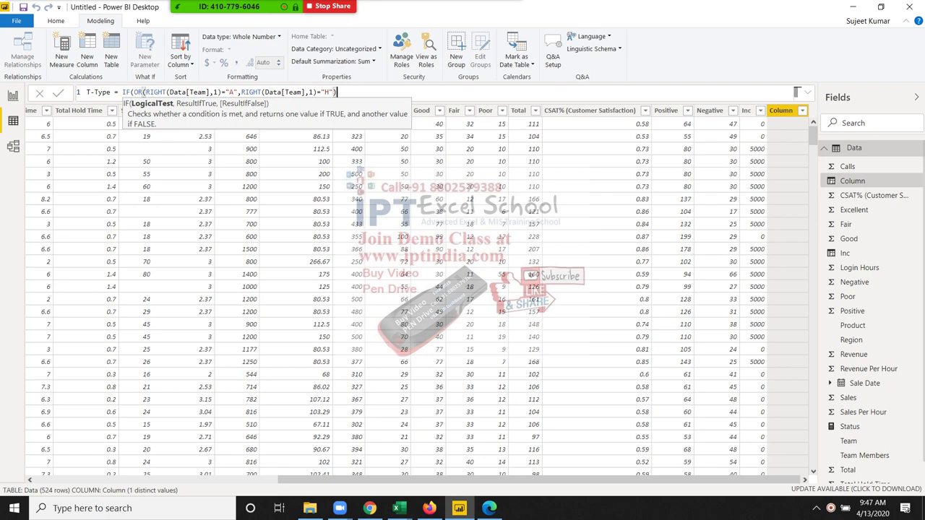
{"action": "type", "text": "="}
{"action": "type", "text": "\"I"}
{"action": "type", "text": "N"}
{"action": "type", "text": "-Hou"}
{"action": "type", "text": "se\""}
{"action": "type", "text": ",\""}
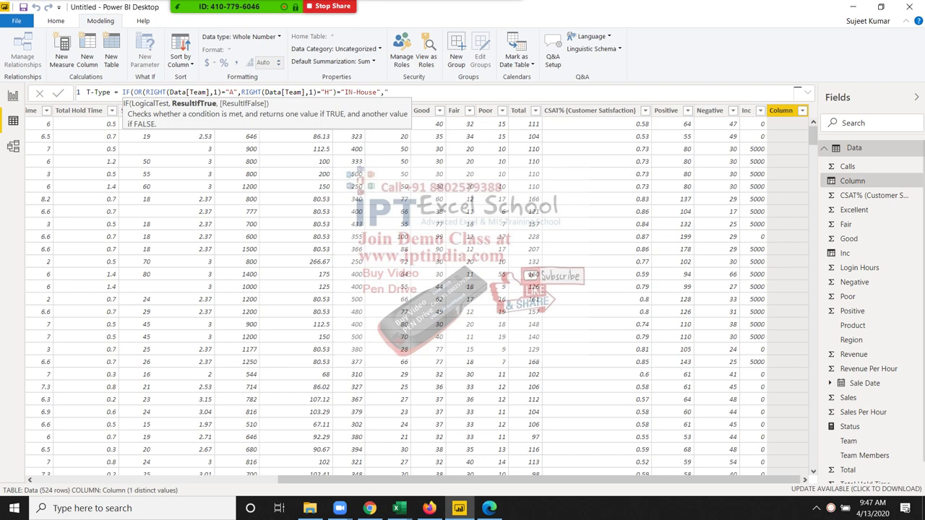
{"action": "type", "text": "Ven"}
{"action": "type", "text": "der\")"}
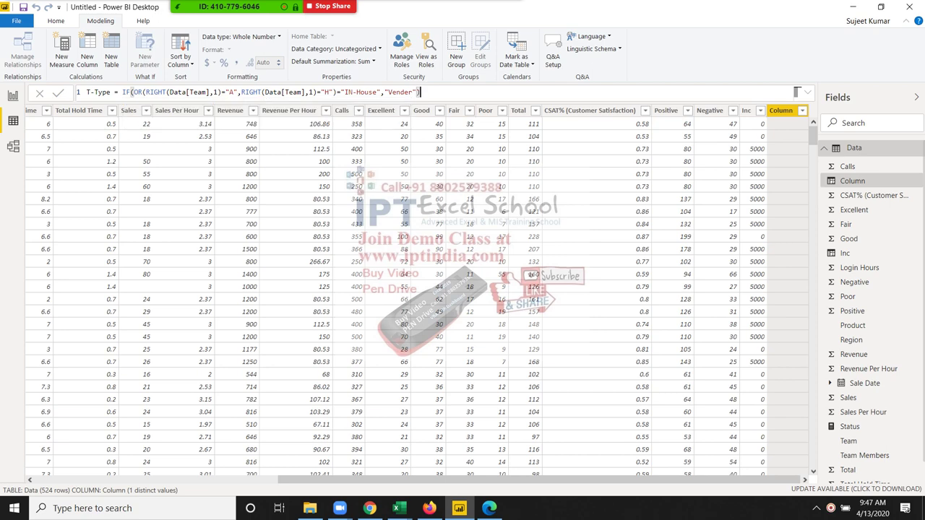
{"action": "key", "text": "Return"}
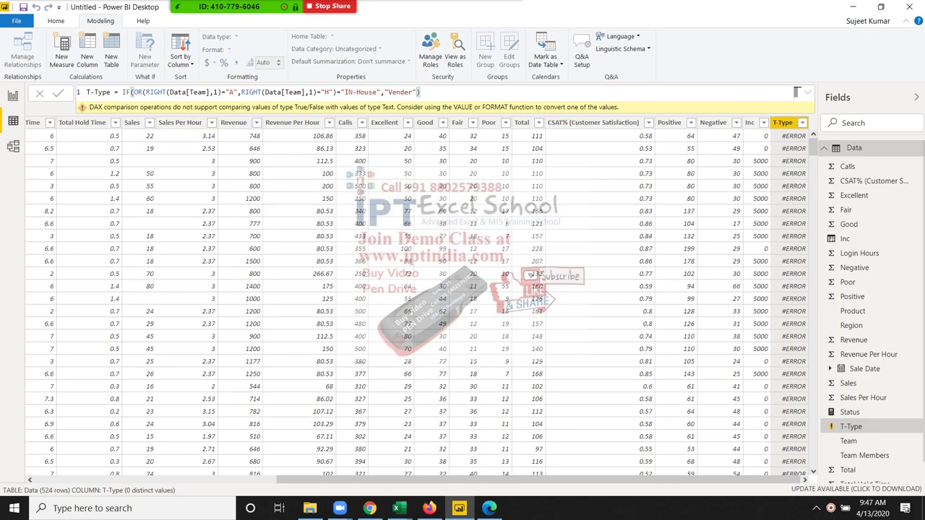
- Replace the stray = before "IN-House" with a comma and commit the corrected formula
{"action": "left_click", "coordinate": [336, 92]}
{"action": "key", "text": "Delete"}
{"action": "type", "text": ","}
{"action": "key", "text": "Return"}
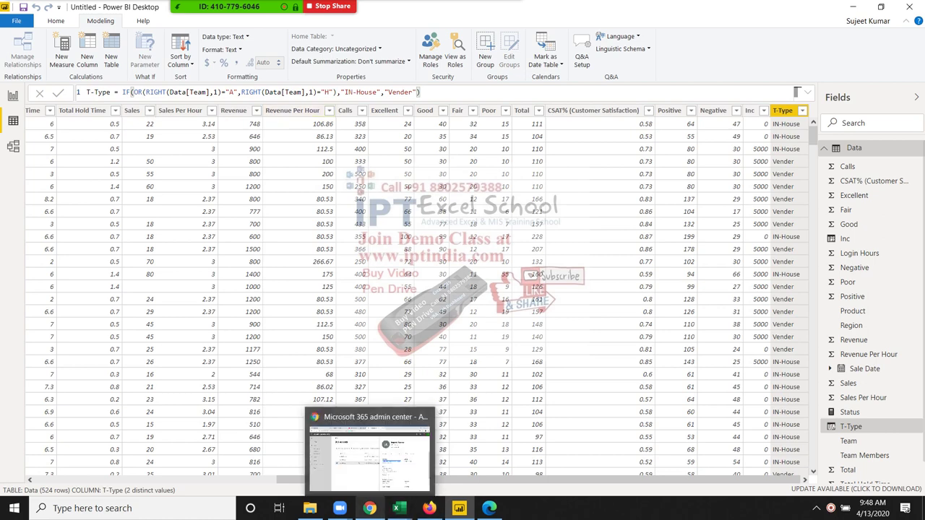
- In Chrome, close the Microsoft 365 admin tab and follow the DAX docs link shared in WhatsApp
{"action": "left_click", "coordinate": [369, 507]}
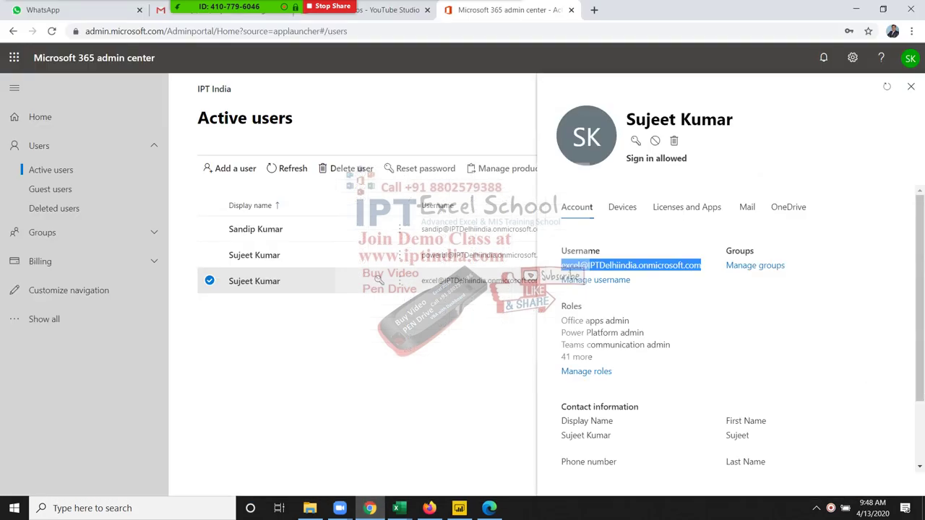
{"action": "left_click", "coordinate": [571, 9]}
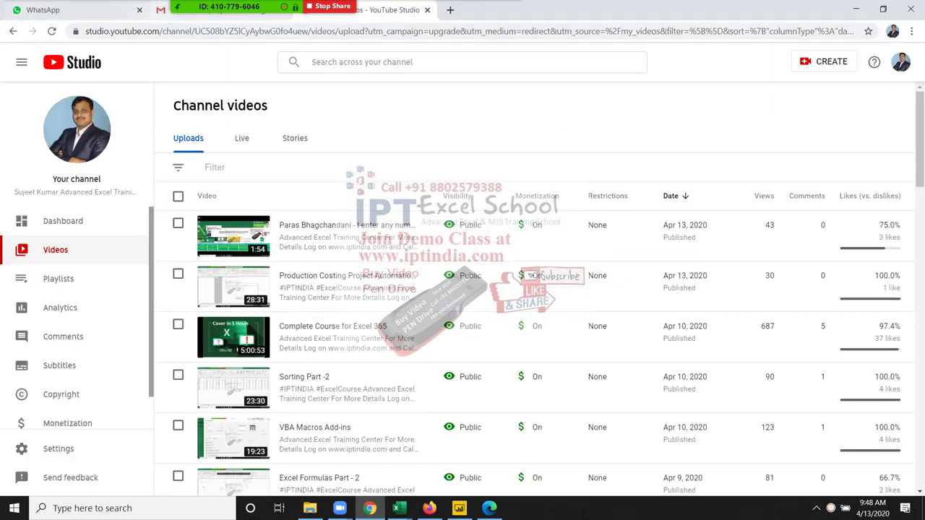
{"action": "left_click", "coordinate": [217, 10]}
{"action": "left_click", "coordinate": [65, 10]}
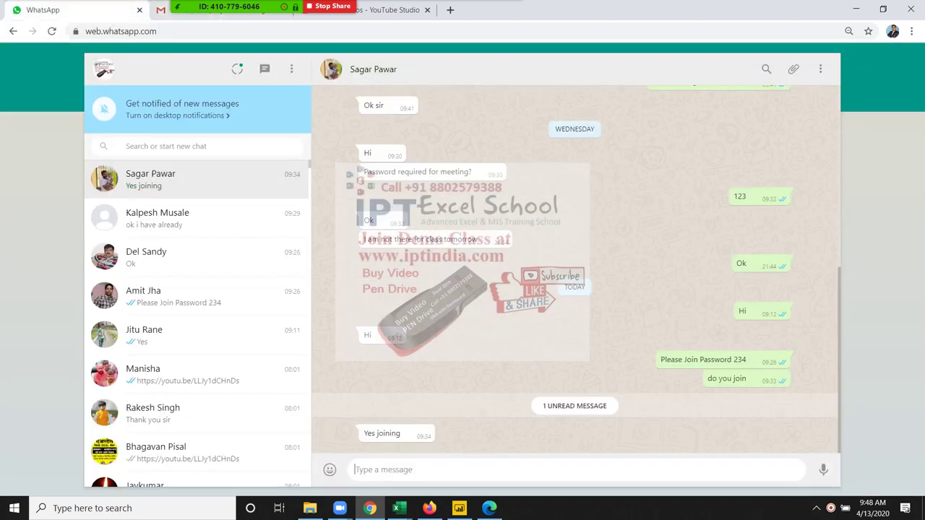
{"action": "scroll", "coordinate": [575, 267], "scroll_direction": "up", "scroll_amount": 1}
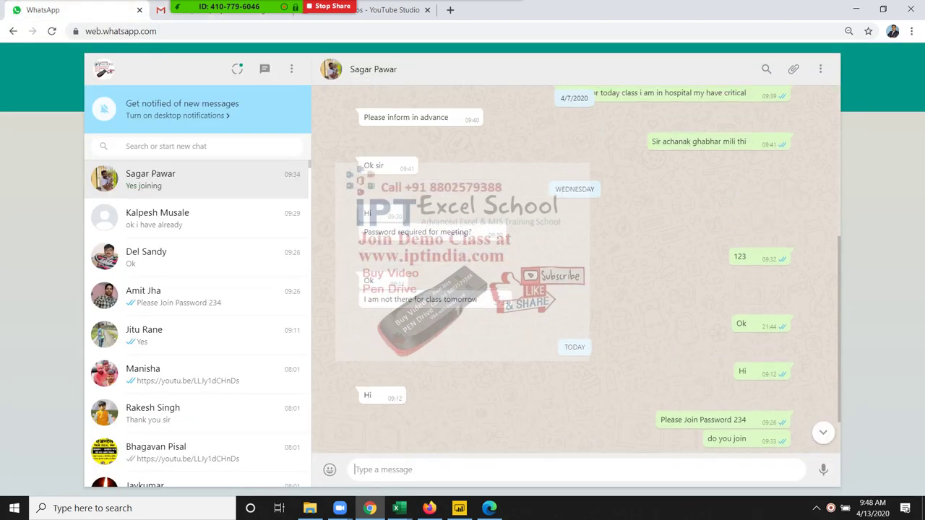
{"action": "scroll", "coordinate": [575, 268], "scroll_direction": "up", "scroll_amount": 4}
{"action": "left_click", "coordinate": [636, 215]}
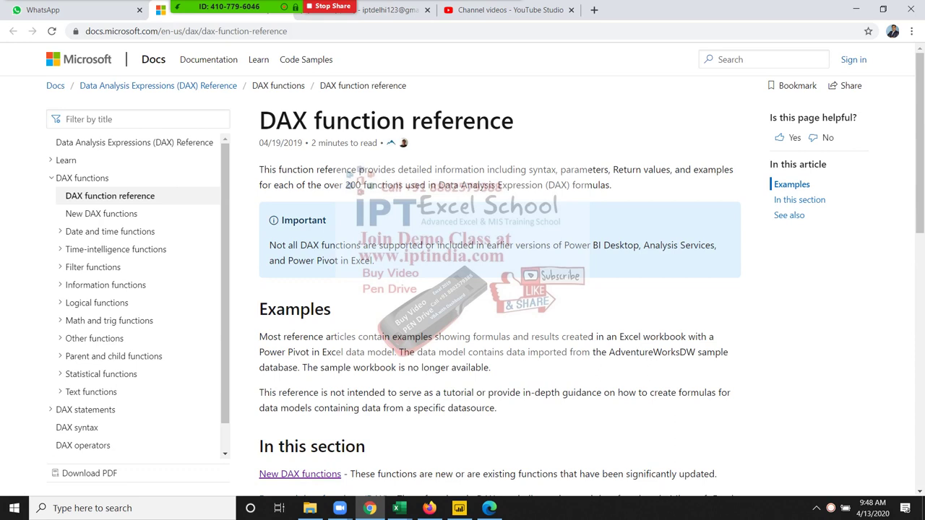
- Expand Logical functions in the DAX reference and scroll down to its function table
{"action": "left_click", "coordinate": [97, 302]}
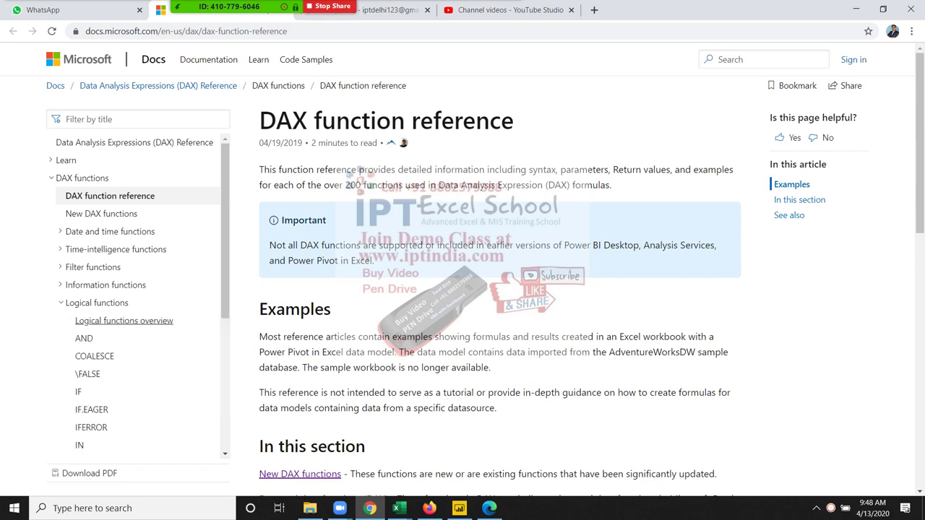
{"action": "left_click", "coordinate": [96, 303]}
{"action": "left_click", "coordinate": [97, 303]}
{"action": "scroll", "coordinate": [97, 303], "scroll_direction": "down", "scroll_amount": 1}
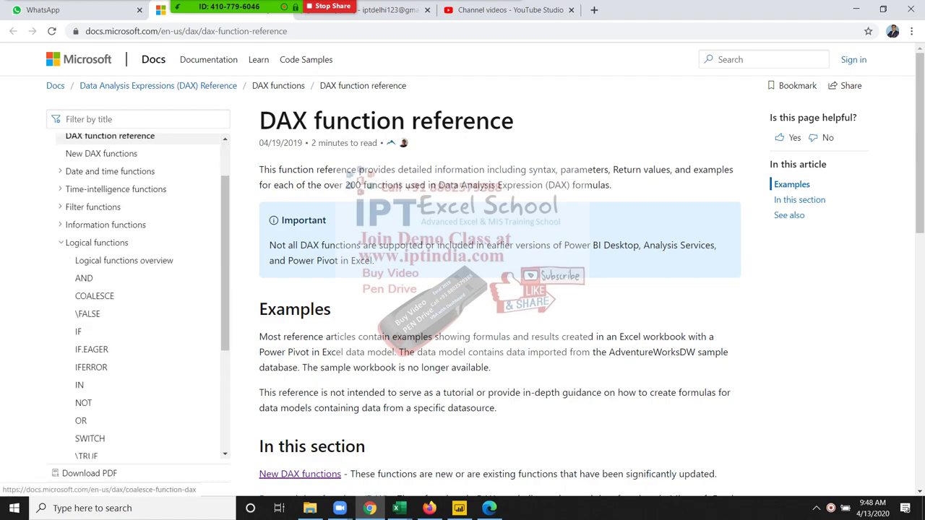
{"action": "scroll", "coordinate": [498, 289], "scroll_direction": "down", "scroll_amount": 3}
{"action": "scroll", "coordinate": [498, 289], "scroll_direction": "up", "scroll_amount": 2}
{"action": "scroll", "coordinate": [498, 289], "scroll_direction": "down", "scroll_amount": 2}
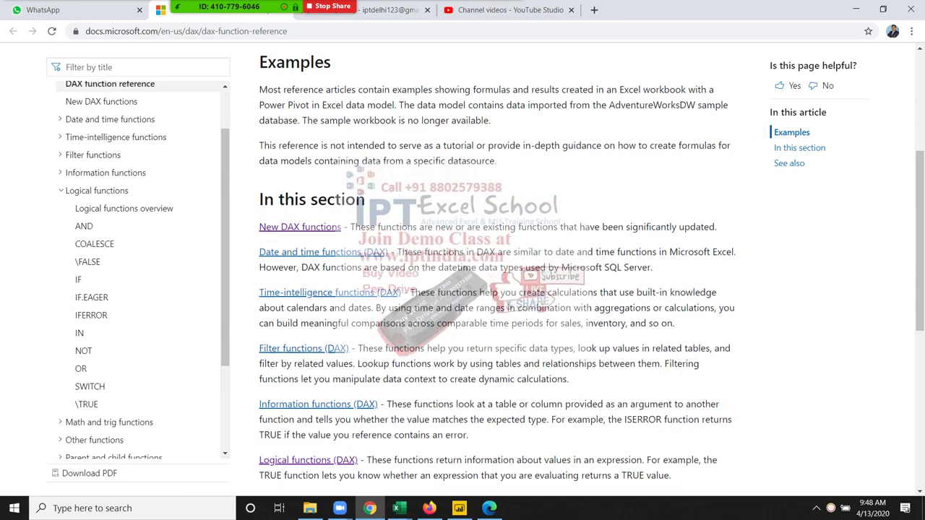
{"action": "scroll", "coordinate": [499, 289], "scroll_direction": "down", "scroll_amount": 2}
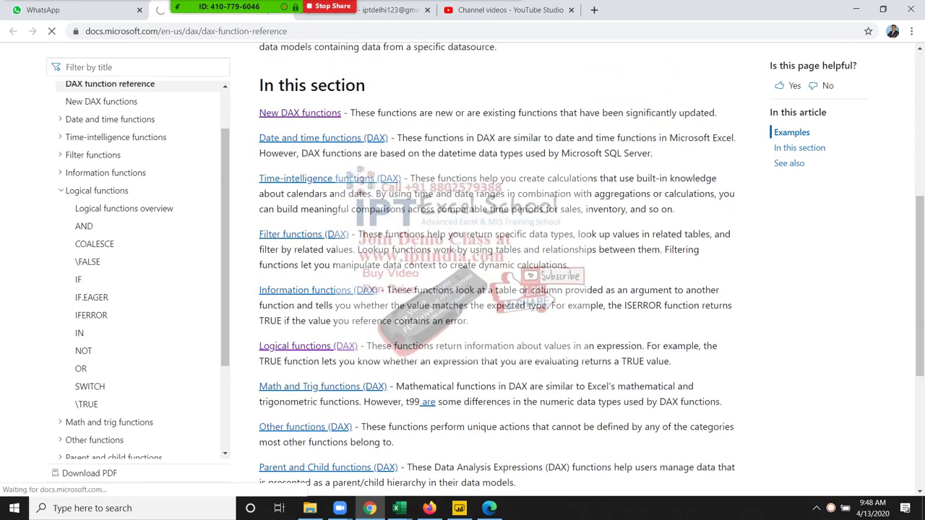
{"action": "scroll", "coordinate": [498, 289], "scroll_direction": "down", "scroll_amount": 3}
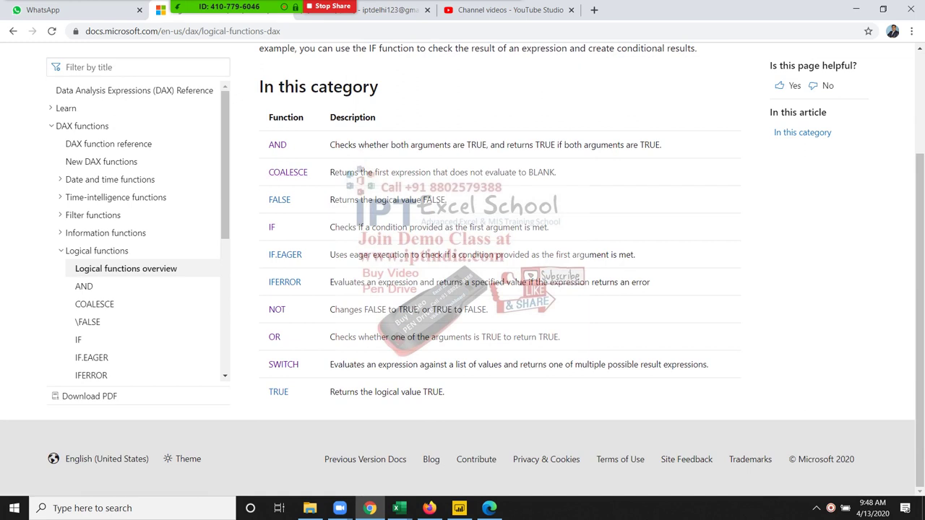
- Highlight rows of the logical functions table, including IFERROR, then return to Power BI Desktop
{"action": "left_click_drag", "start_coordinate": [301, 281], "coordinate": [268, 117]}
{"action": "left_click_drag", "start_coordinate": [301, 282], "coordinate": [269, 282]}
{"action": "scroll", "coordinate": [276, 369], "scroll_direction": "up", "scroll_amount": 1}
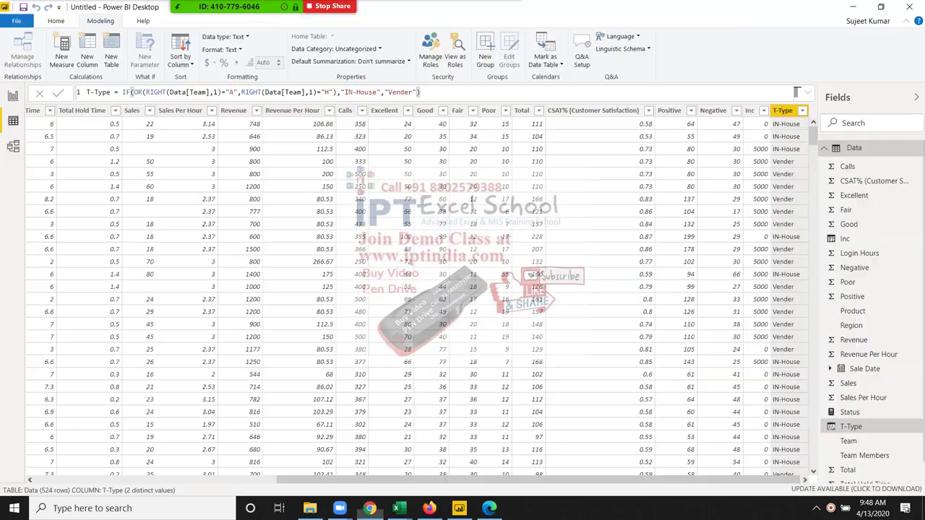
{"action": "left_click", "coordinate": [459, 508]}
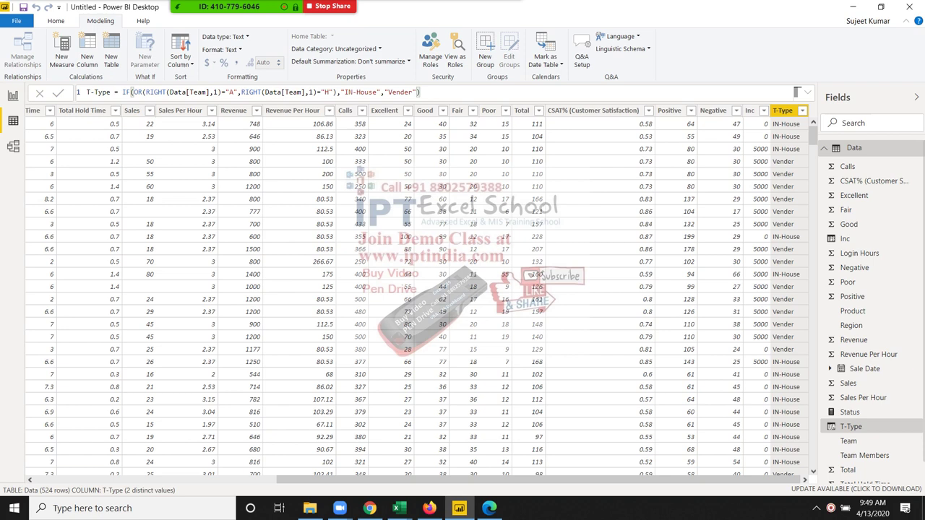
- Wrap T-Type's OR condition in NOT so the IN-House and Vender labels swap
{"action": "left_click_drag", "start_coordinate": [333, 92], "coordinate": [145, 92]}
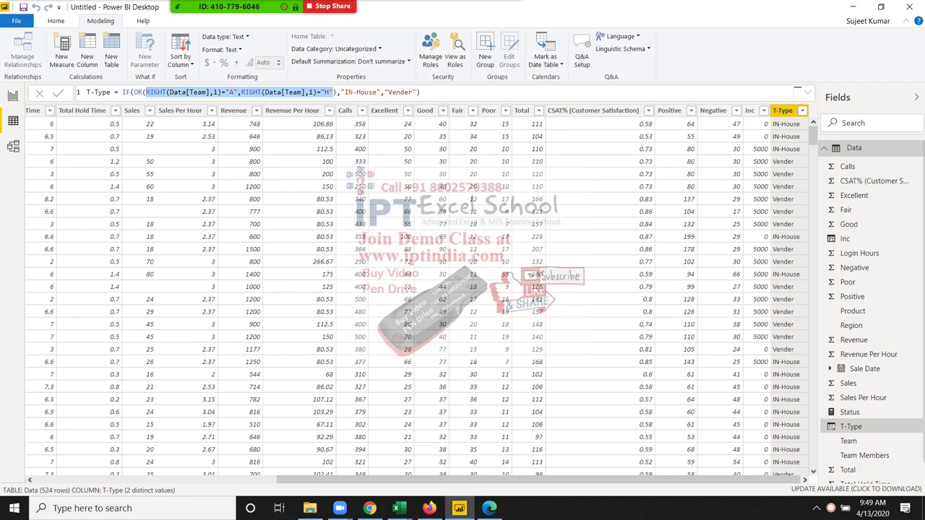
{"action": "left_click", "coordinate": [156, 92]}
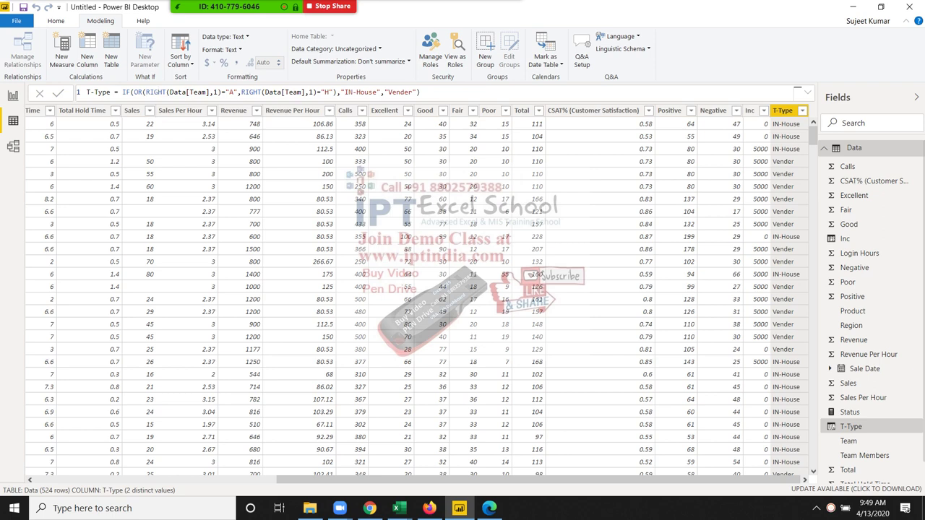
{"action": "left_click", "coordinate": [134, 91]}
{"action": "type", "text": "no"}
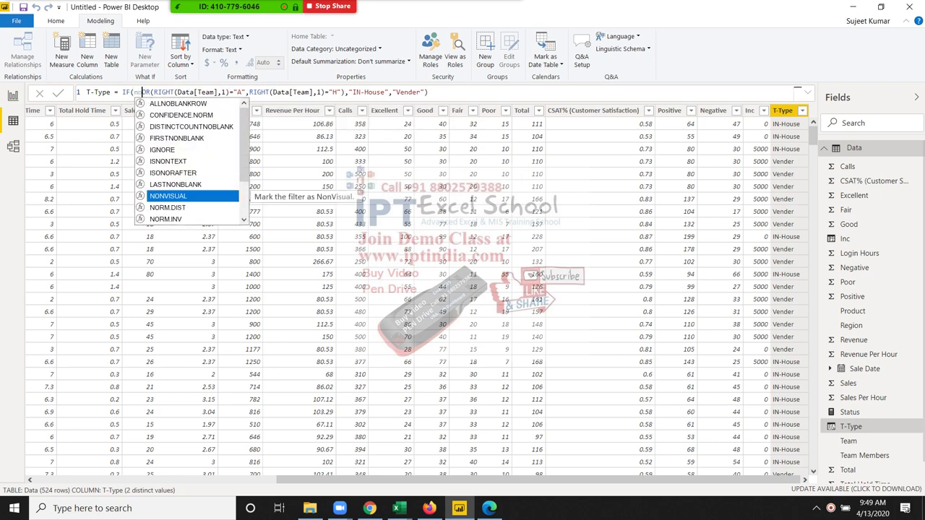
{"action": "type", "text": "r"}
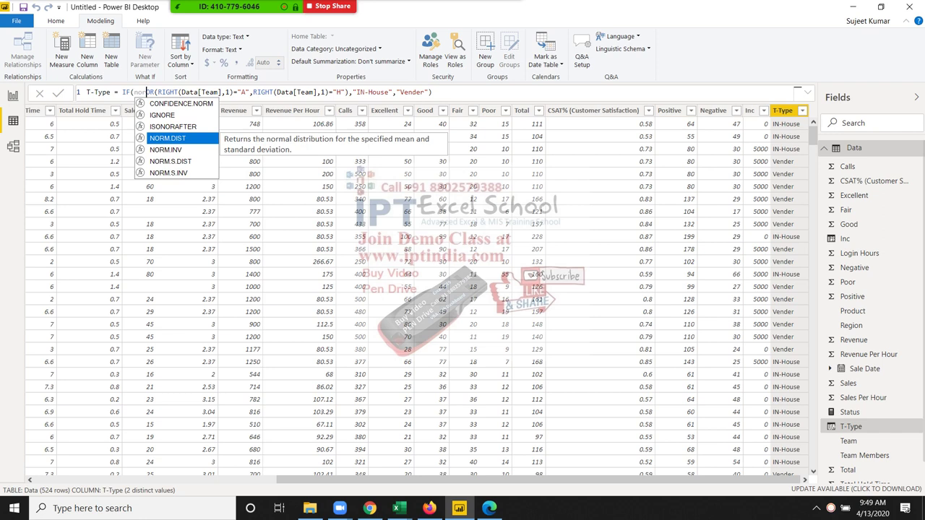
{"action": "key", "text": "BackSpace"}
{"action": "key", "text": "Tab"}
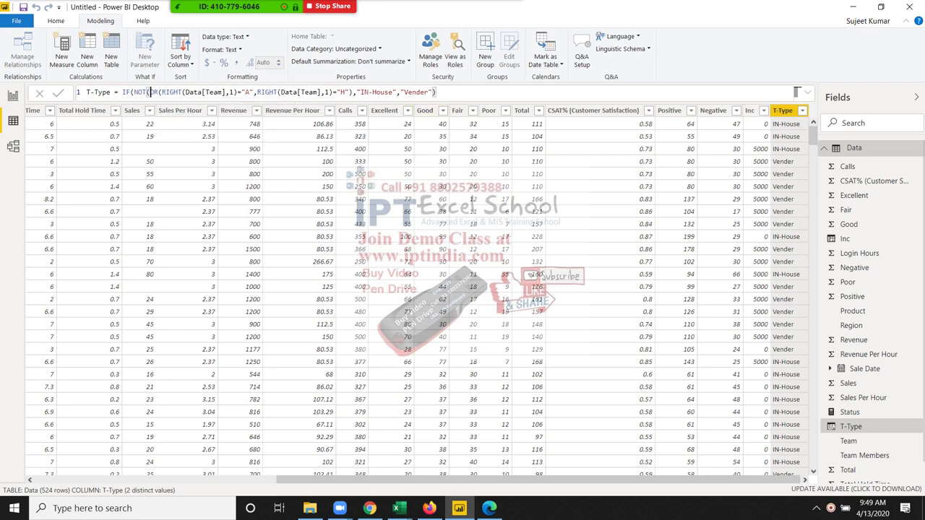
{"action": "left_click", "coordinate": [349, 92]}
{"action": "type", "text": ")"}
{"action": "left_click", "coordinate": [330, 92]}
{"action": "left_click", "coordinate": [351, 91]}
{"action": "type", "text": ")"}
{"action": "key", "text": "Return"}
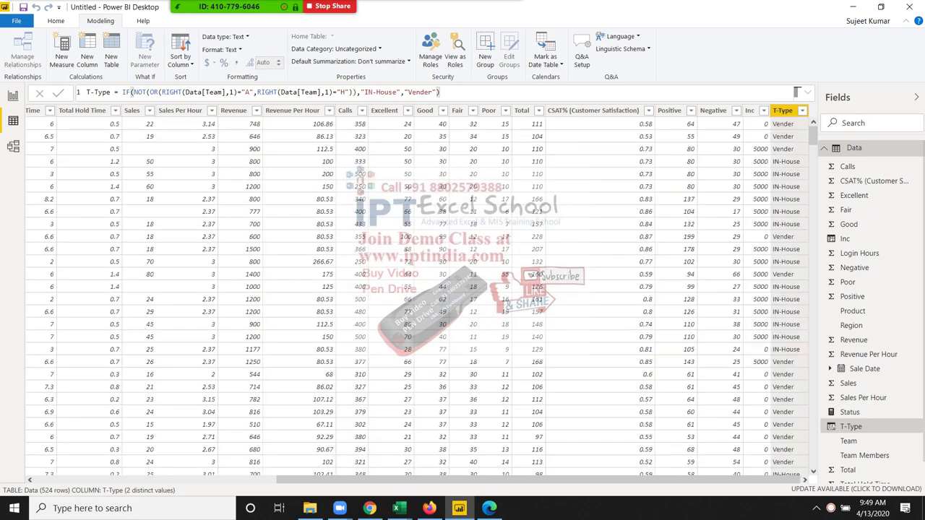
- Look over the Sales, Sales Per Hour and Revenue columns, then add a new calculated column
{"action": "key", "text": "alt+Tab"}
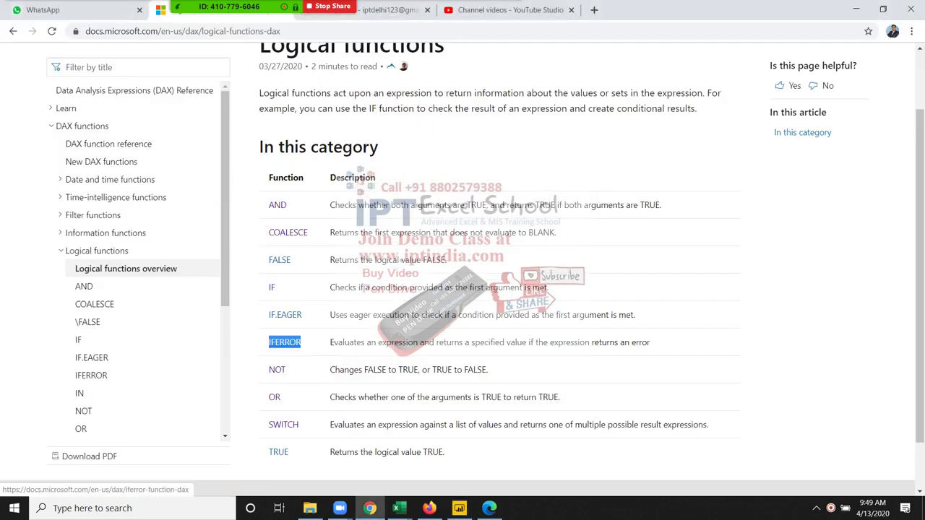
{"action": "key", "text": "alt+Tab"}
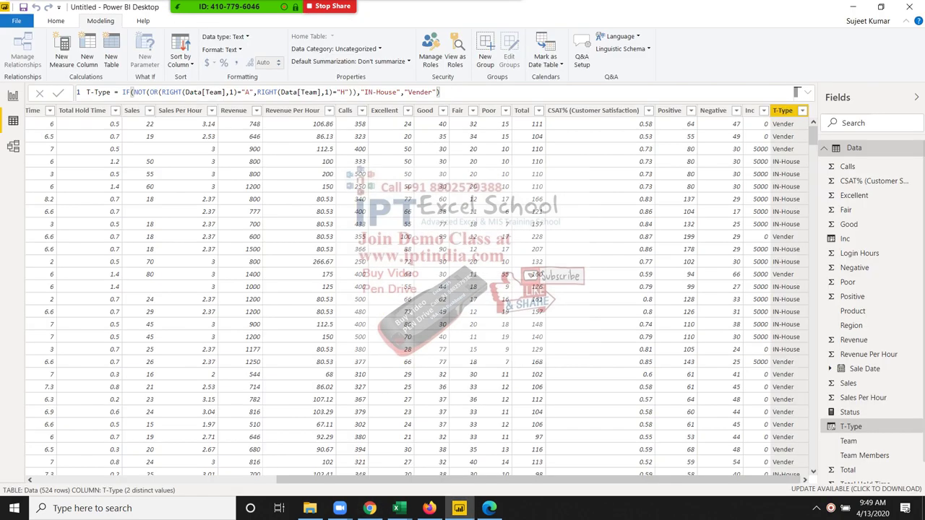
{"action": "left_click", "coordinate": [296, 136]}
{"action": "scroll", "coordinate": [417, 289], "scroll_direction": "down", "scroll_amount": 2}
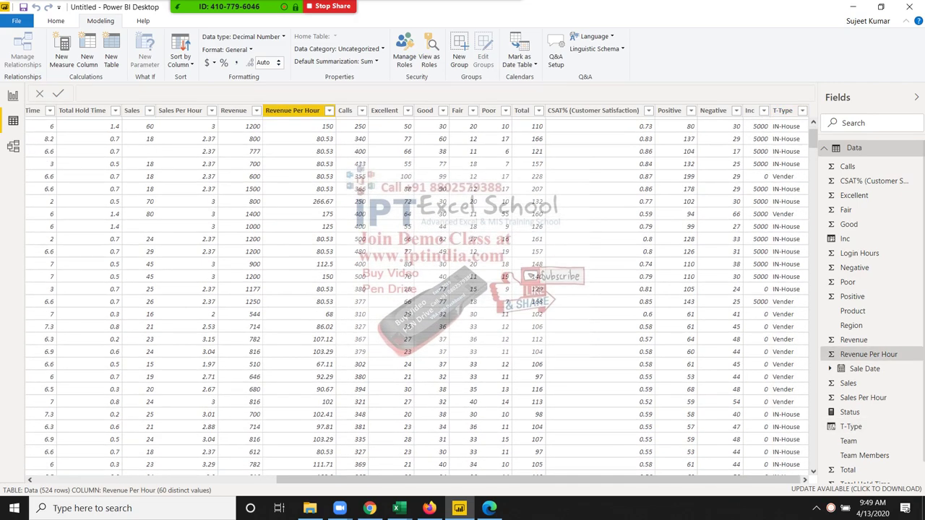
{"action": "left_click", "coordinate": [249, 148]}
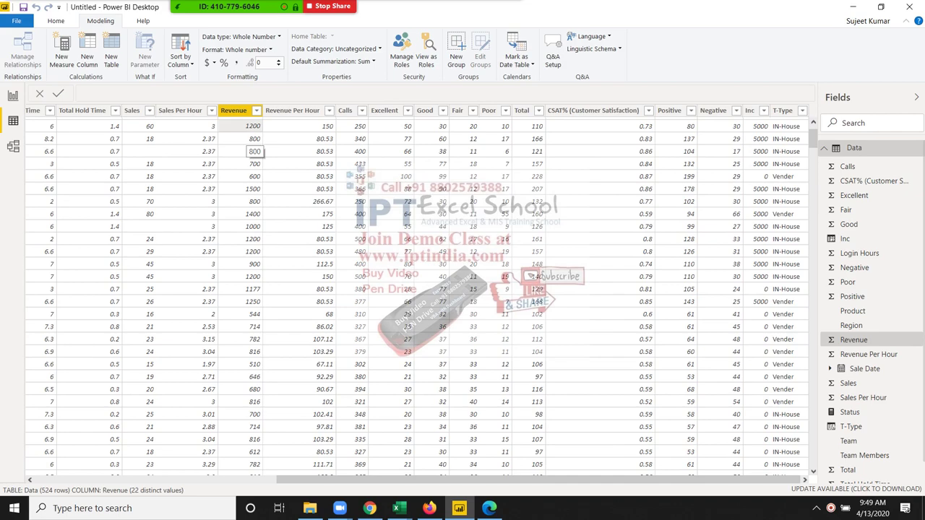
{"action": "scroll", "coordinate": [418, 289], "scroll_direction": "up", "scroll_amount": 2}
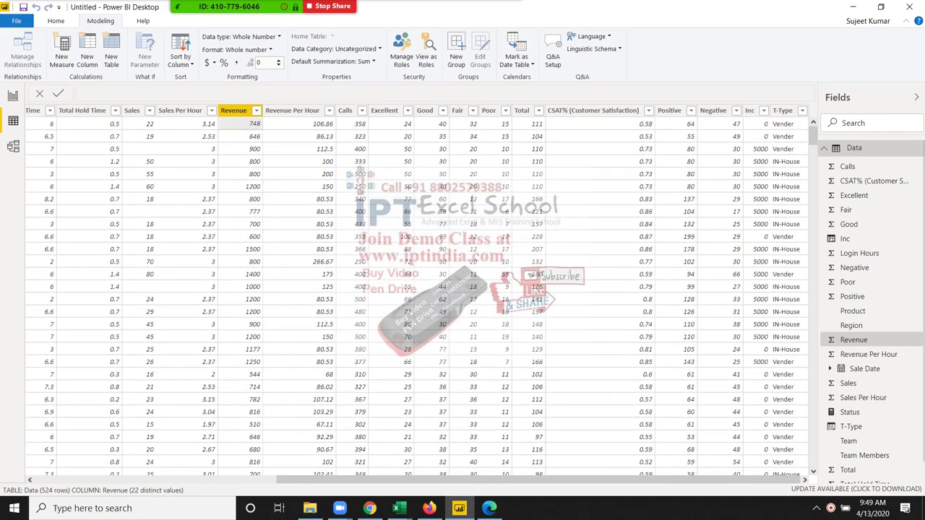
{"action": "left_click", "coordinate": [144, 123]}
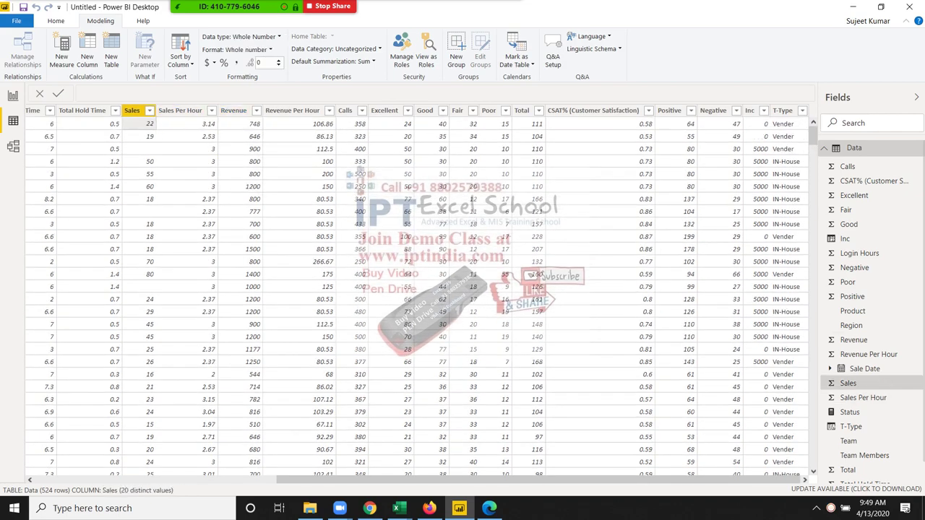
{"action": "left_click", "coordinate": [187, 123]}
{"action": "left_click", "coordinate": [245, 124]}
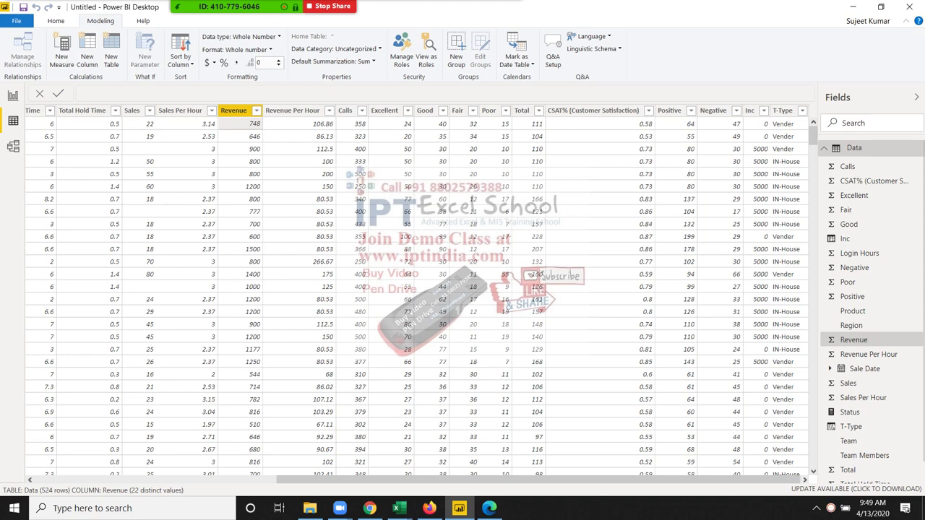
{"action": "left_click", "coordinate": [184, 124]}
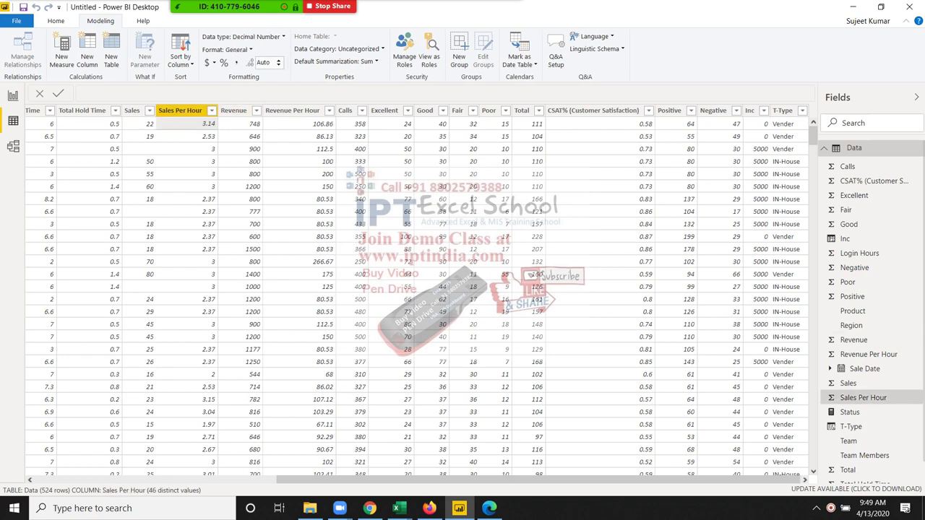
{"action": "left_click", "coordinate": [141, 124]}
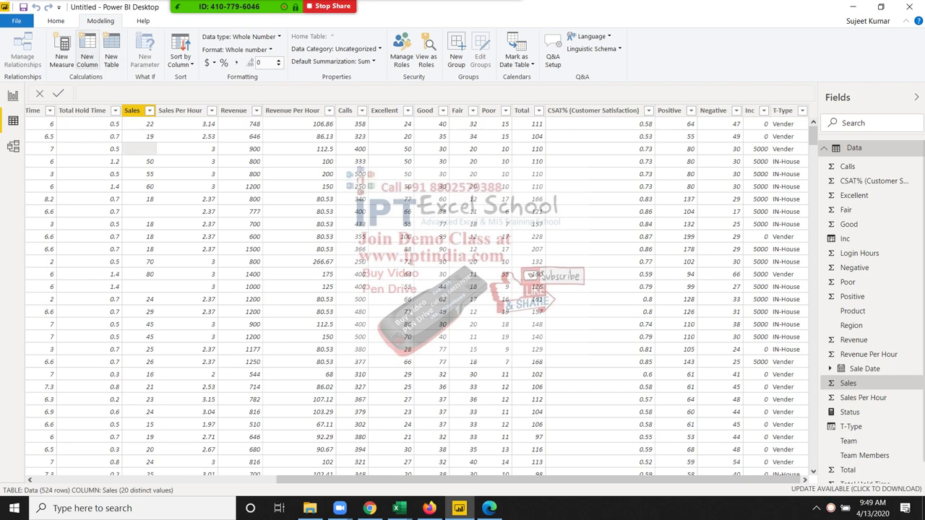
{"action": "left_click", "coordinate": [86, 56]}
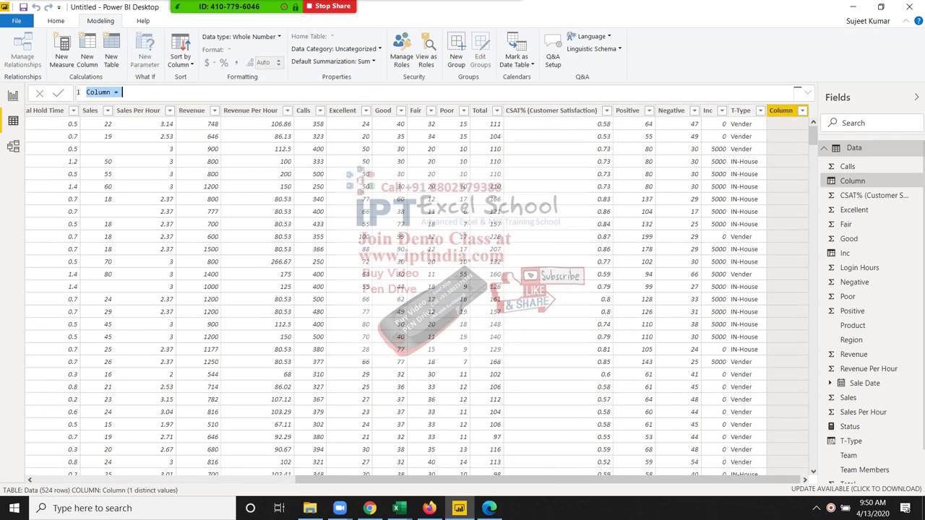
- Define the column as MRP = Data[Revenue]/Data[Sales] and commit it
{"action": "double_click", "coordinate": [108, 92]}
{"action": "type", "text": "M"}
{"action": "type", "text": "RP"}
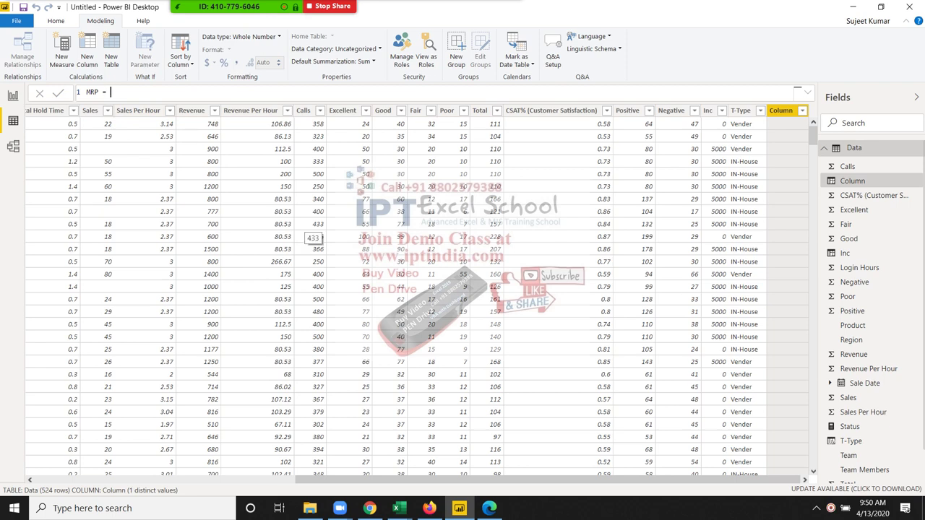
{"action": "type", "text": "re"}
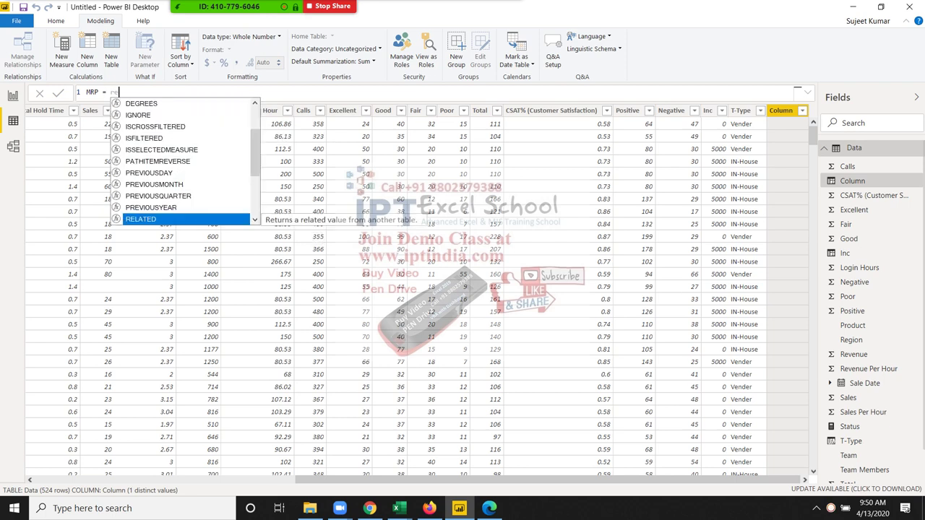
{"action": "type", "text": "v"}
{"action": "key", "text": "Tab"}
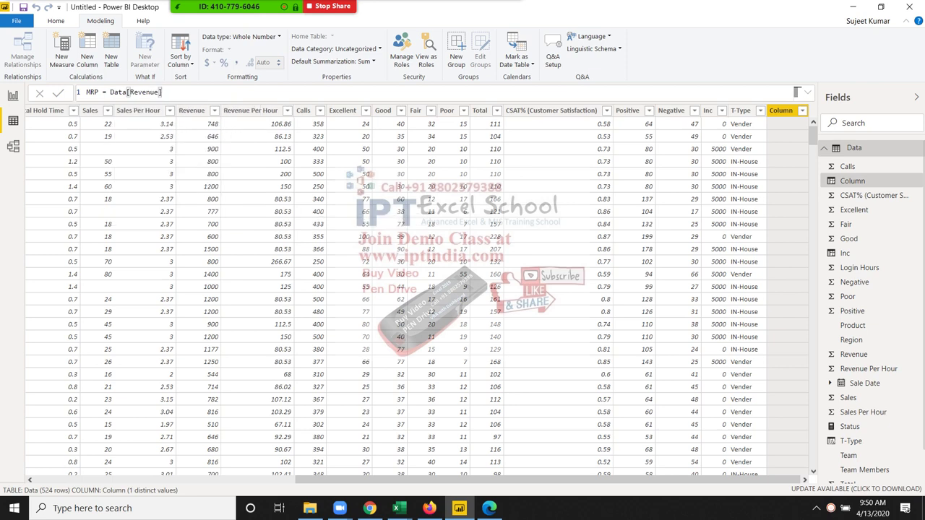
{"action": "type", "text": "/sa"}
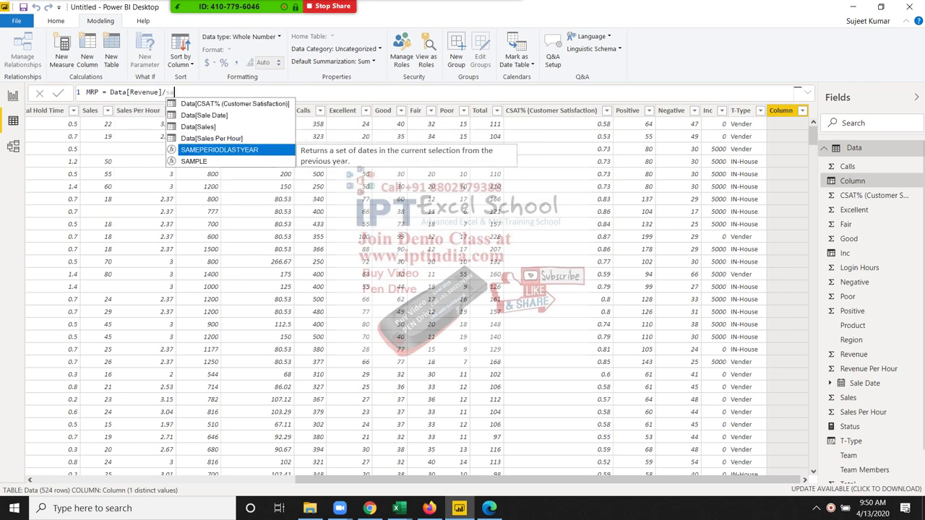
{"action": "type", "text": "l"}
{"action": "key", "text": "BackSpace"}
{"action": "key", "text": "Up"}
{"action": "key", "text": "Up"}
{"action": "key", "text": "Tab"}
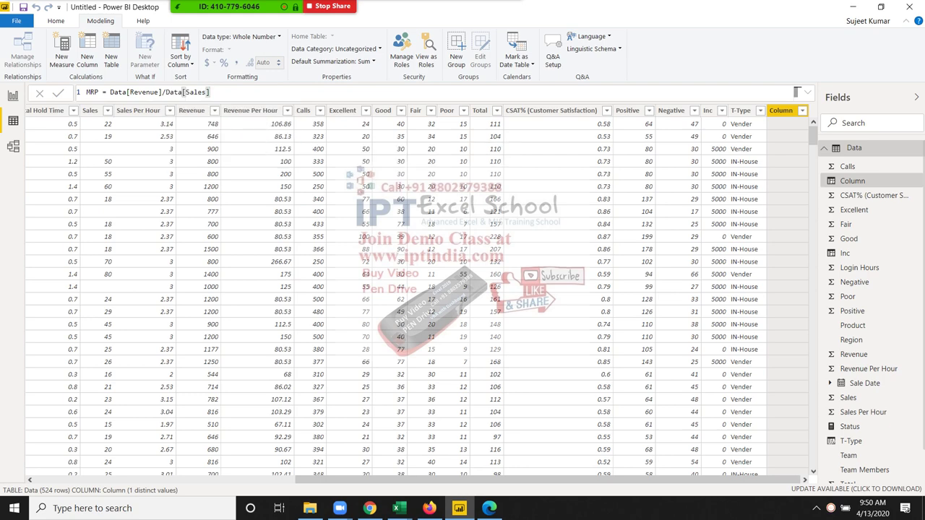
{"action": "key", "text": "Return"}
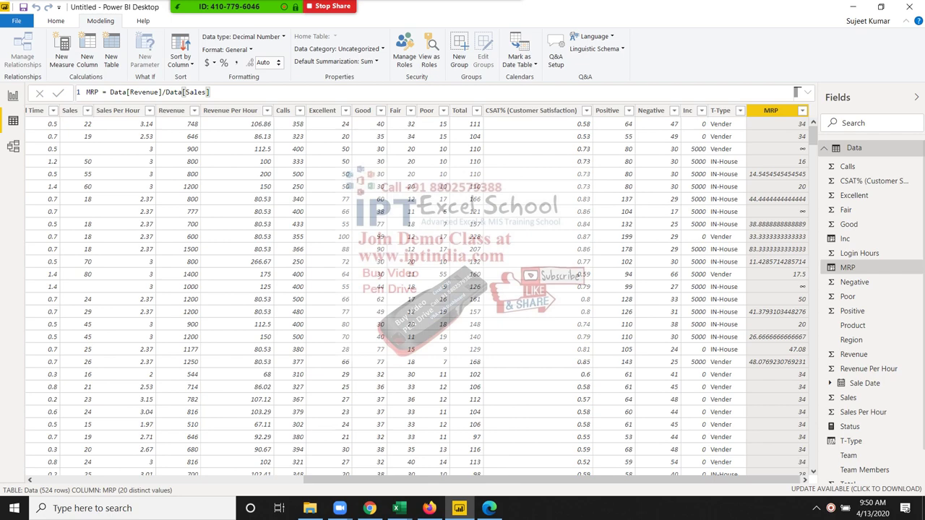
{"action": "left_click_drag", "start_coordinate": [812, 130], "coordinate": [812, 137]}
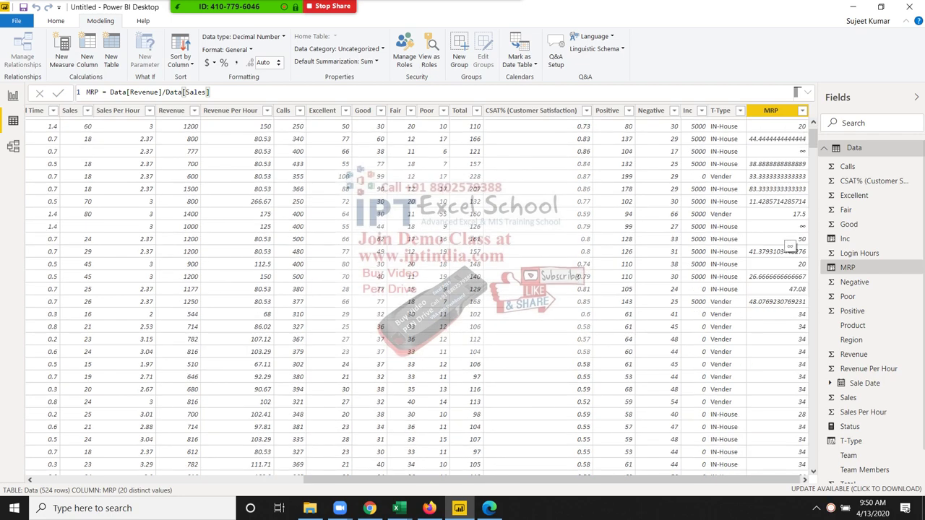
{"action": "left_click", "coordinate": [101, 231]}
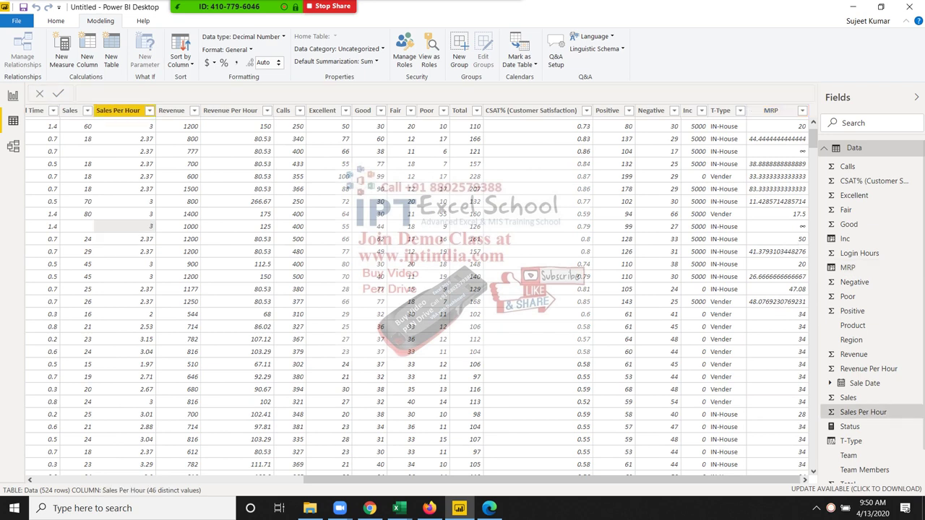
{"action": "left_click", "coordinate": [76, 226]}
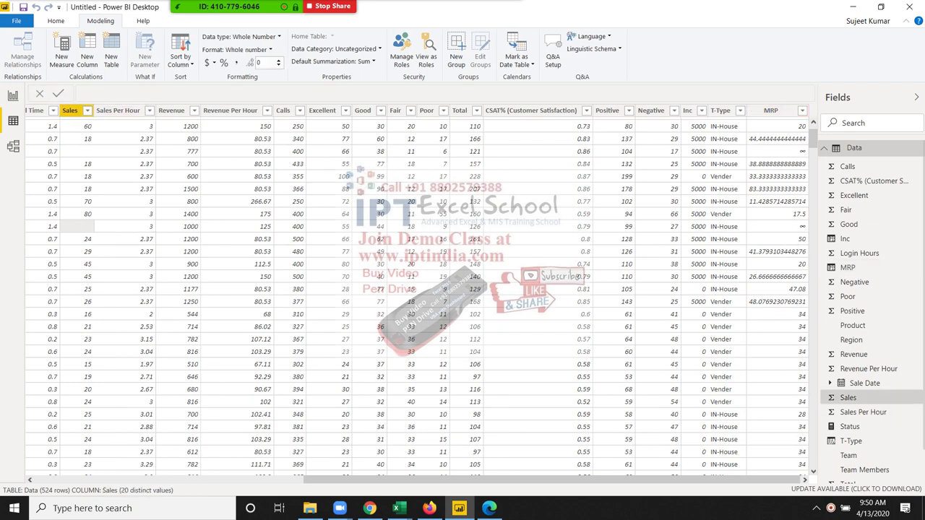
{"action": "key", "text": "Right"}
{"action": "key", "text": "Right"}
{"action": "key", "text": "Right"}
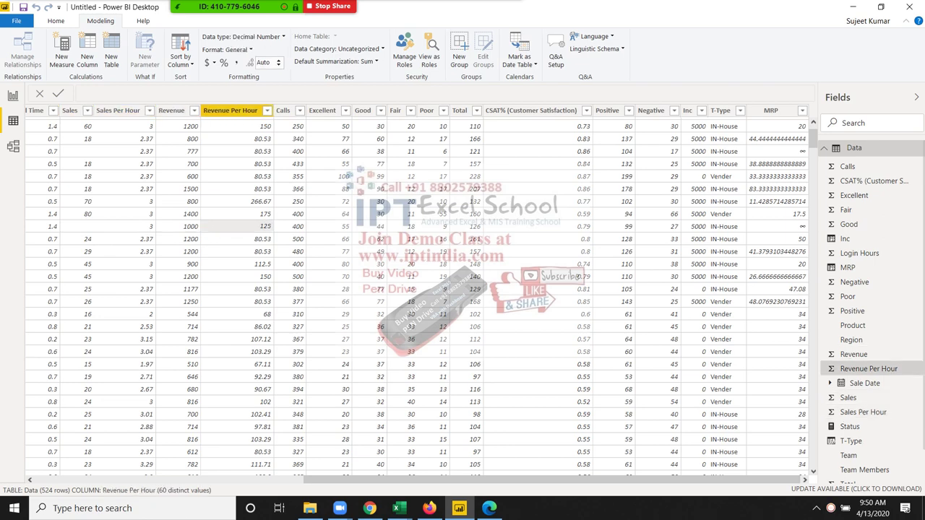
{"action": "key", "text": "Right"}
{"action": "key", "text": "Right"}
{"action": "key", "text": "Right"}
{"action": "key", "text": "Right"}
{"action": "key", "text": "Right"}
{"action": "key", "text": "Right"}
{"action": "left_click", "coordinate": [847, 267]}
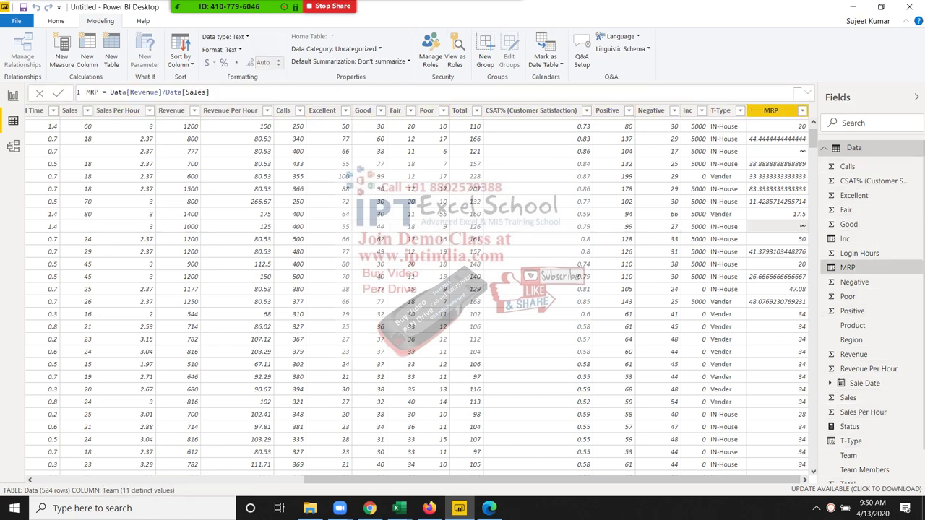
{"action": "key", "text": "Left"}
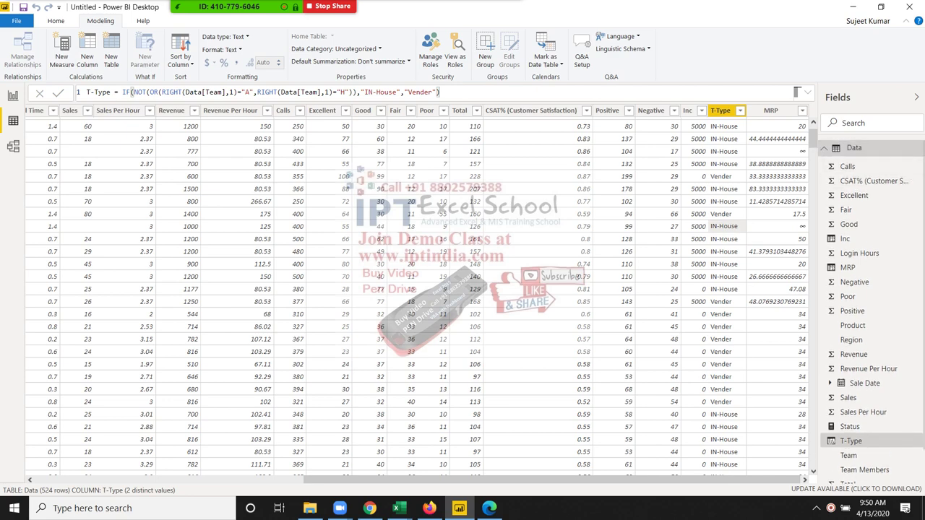
{"action": "left_click_drag", "start_coordinate": [813, 139], "coordinate": [812, 134]}
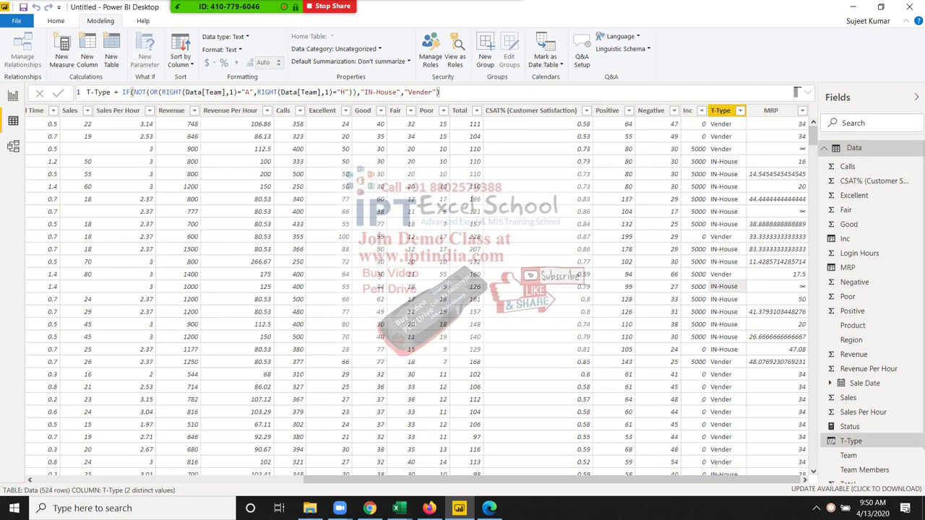
{"action": "key", "text": "Right"}
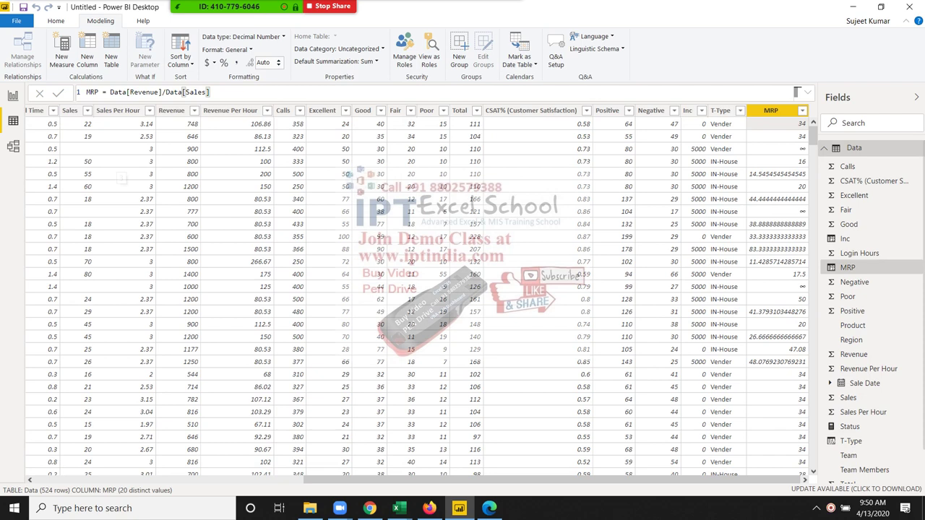
{"action": "left_click", "coordinate": [121, 179]}
{"action": "left_click", "coordinate": [192, 173]}
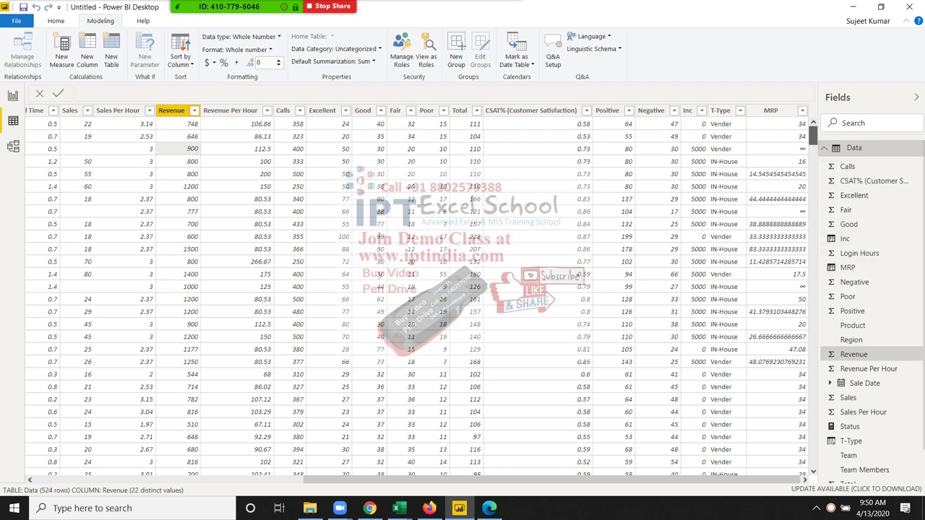
{"action": "left_click", "coordinate": [770, 111]}
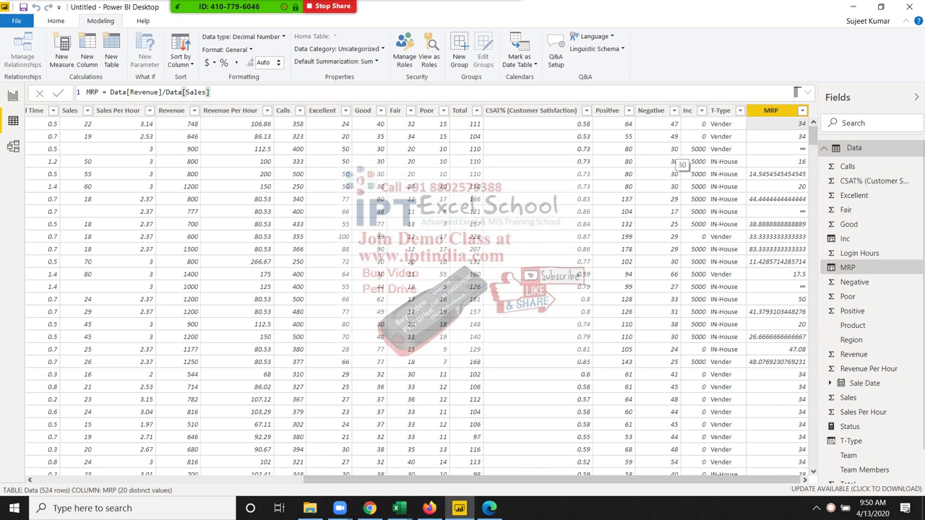
- Wrap MRP's Revenue/Sales division in IFERROR with a "QTY-N-SH" text fallback
{"action": "left_click", "coordinate": [104, 91]}
{"action": "type", "text": "if"}
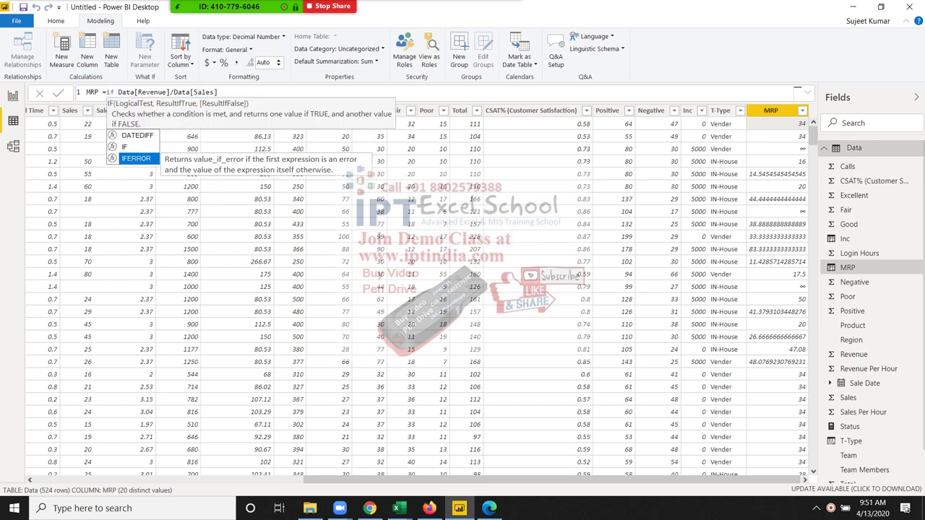
{"action": "key", "text": "Tab"}
{"action": "key", "text": "End"}
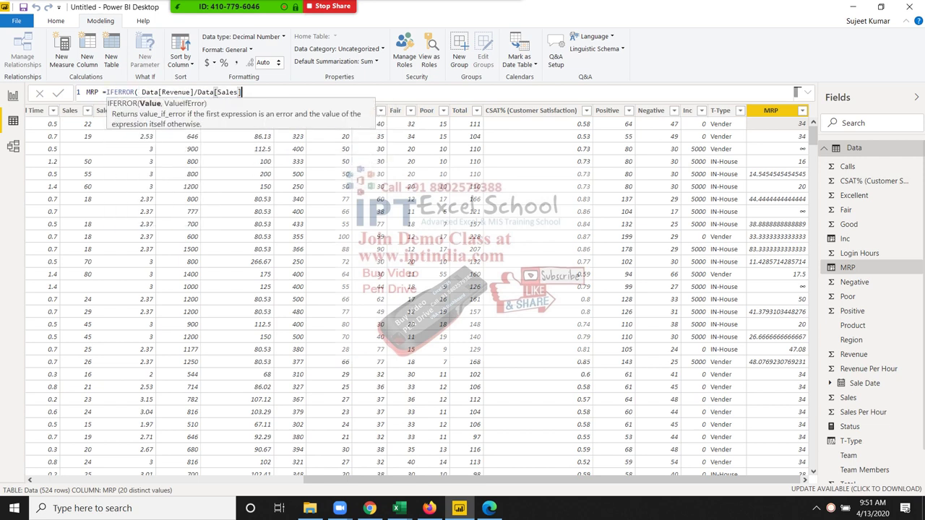
{"action": "type", "text": ","}
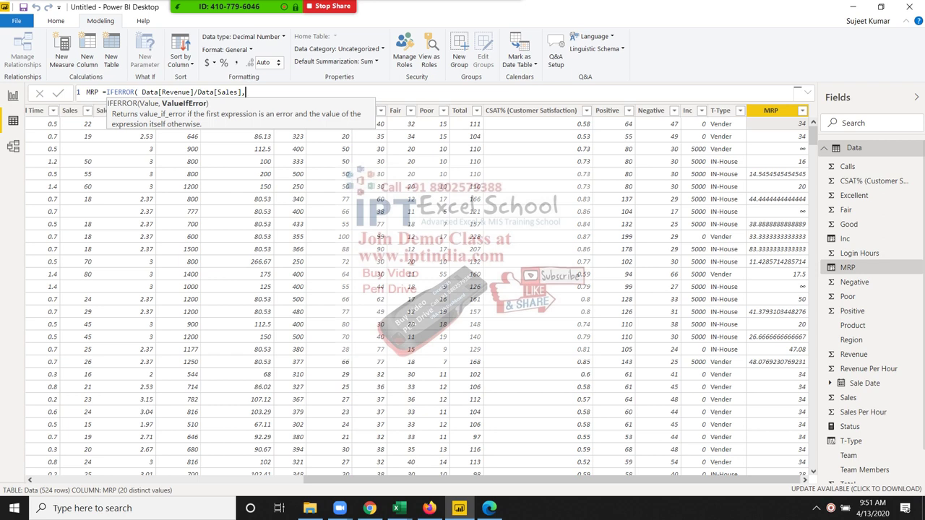
{"action": "type", "text": "\""}
{"action": "type", "text": "0"}
{"action": "type", "text": "TY-"}
{"action": "type", "text": "N"}
{"action": "type", "text": "S"}
{"action": "type", "text": "H"}
{"action": "type", "text": ")"}
{"action": "key", "text": "Return"}
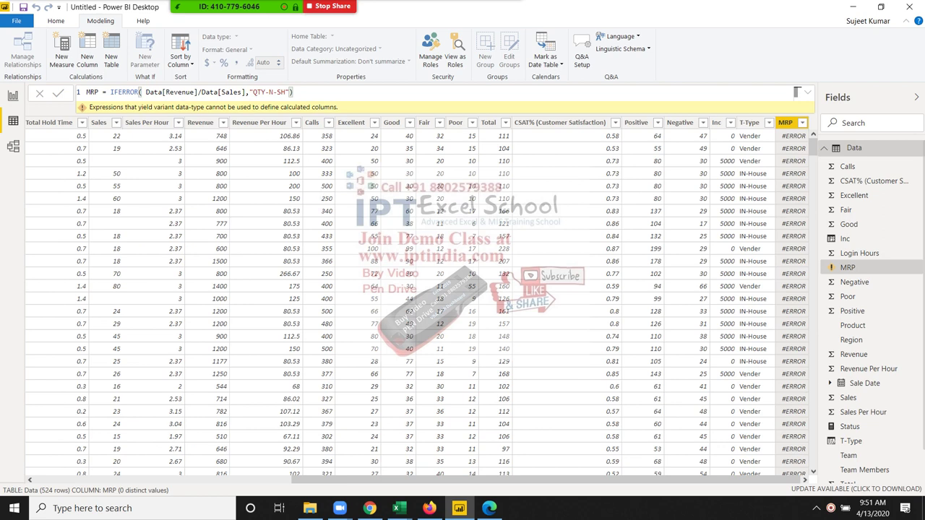
- Replace the IFERROR fallback with 50 and commit the MRP formula
{"action": "left_click", "coordinate": [246, 92]}
{"action": "left_click", "coordinate": [292, 92]}
{"action": "key", "text": "Left"}
{"action": "key", "text": "BackSpace"}
{"action": "key", "text": "BackSpace"}
{"action": "key", "text": "BackSpace"}
{"action": "key", "text": "BackSpace"}
{"action": "key", "text": "BackSpace"}
{"action": "key", "text": "BackSpace"}
{"action": "key", "text": "BackSpace"}
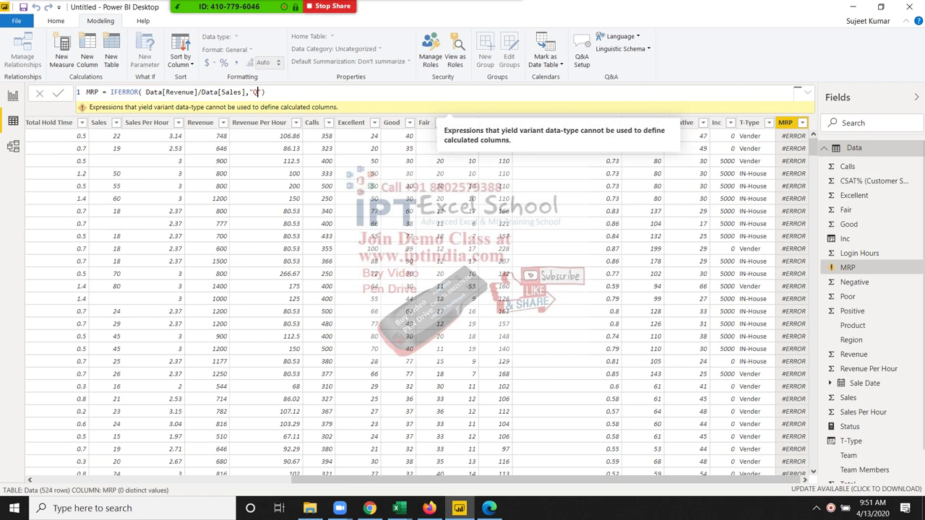
{"action": "key", "text": "BackSpace"}
{"action": "key", "text": "BackSpace"}
{"action": "type", "text": "50"}
{"action": "key", "text": "Return"}
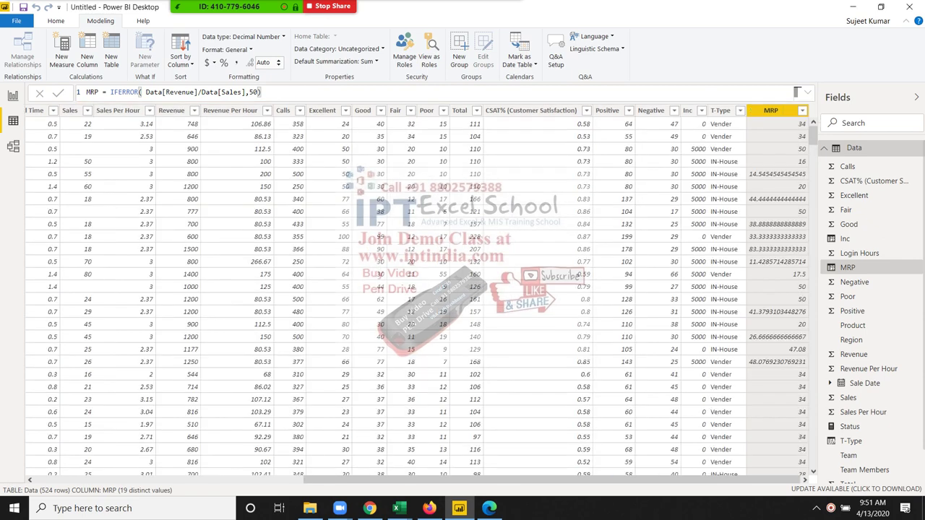
- Inspect an MRP value and its data type list, leaving the type unchanged
{"action": "left_click", "coordinate": [765, 173]}
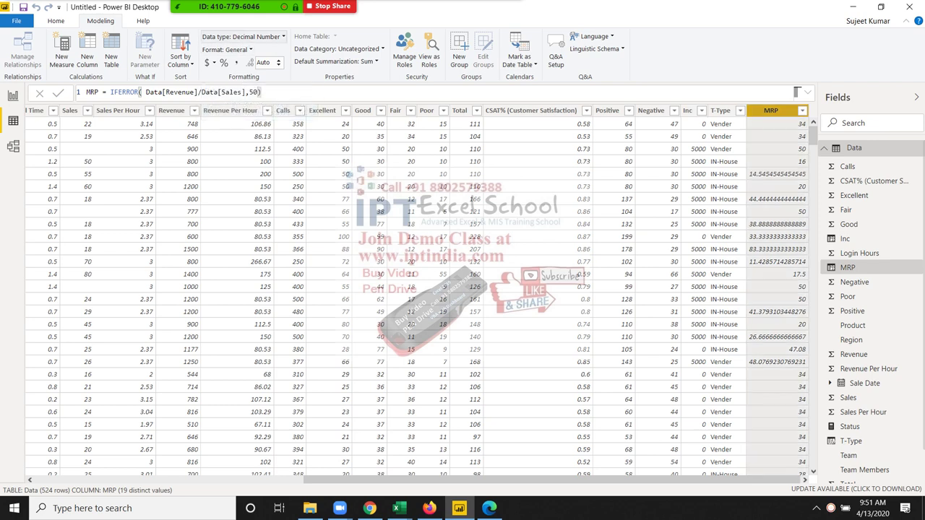
{"action": "left_click", "coordinate": [253, 36]}
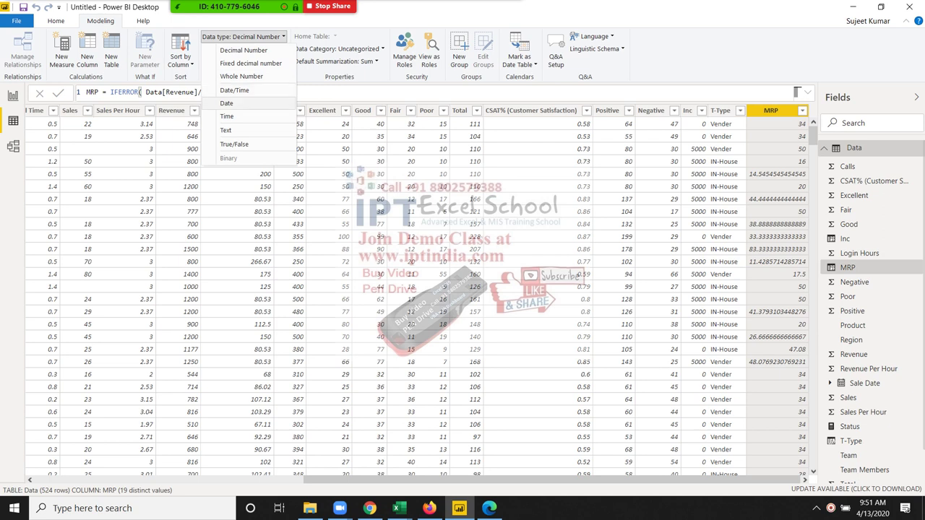
{"action": "key", "text": "Escape"}
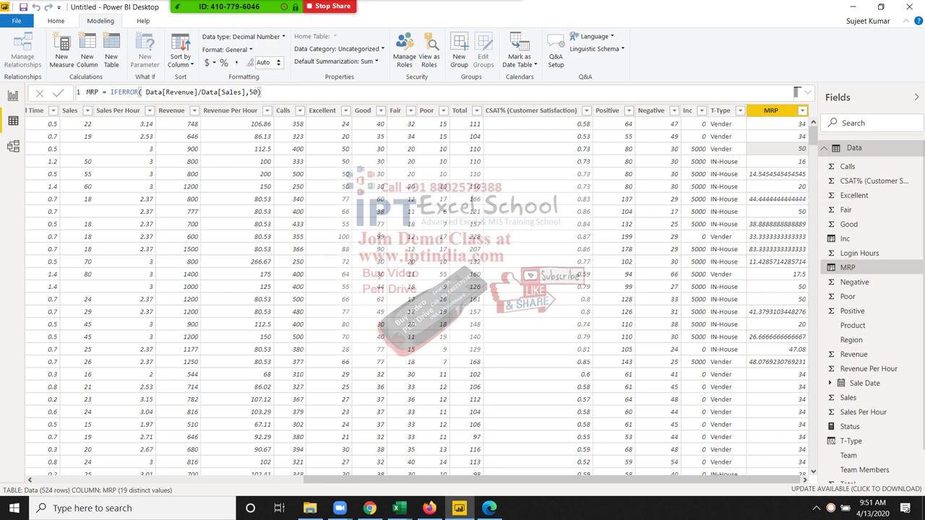
- Highlight the division and the 50 fallback in the formula, then bring up the mail inbox
{"action": "mouse_move", "coordinate": [145, 92]}
{"action": "left_mouse_down"}
{"action": "mouse_move", "coordinate": [263, 92]}
{"action": "mouse_move", "coordinate": [228, 92]}
{"action": "mouse_move", "coordinate": [243, 91]}
{"action": "left_mouse_up"}
{"action": "double_click", "coordinate": [254, 92]}
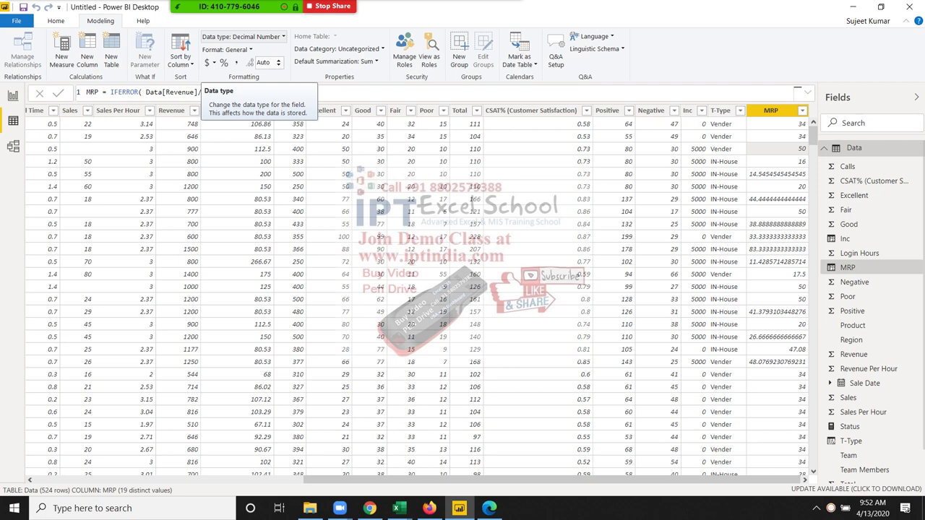
{"action": "double_click", "coordinate": [254, 92]}
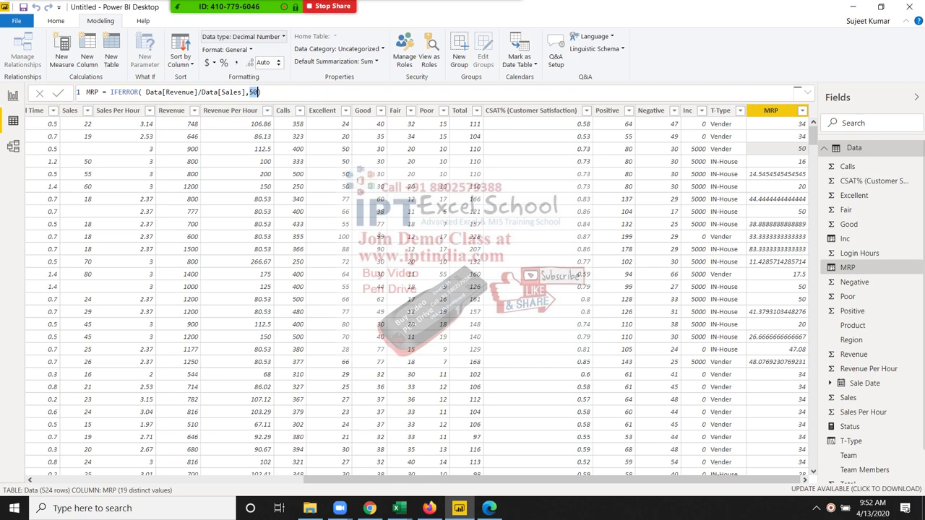
{"action": "left_click", "coordinate": [429, 508]}
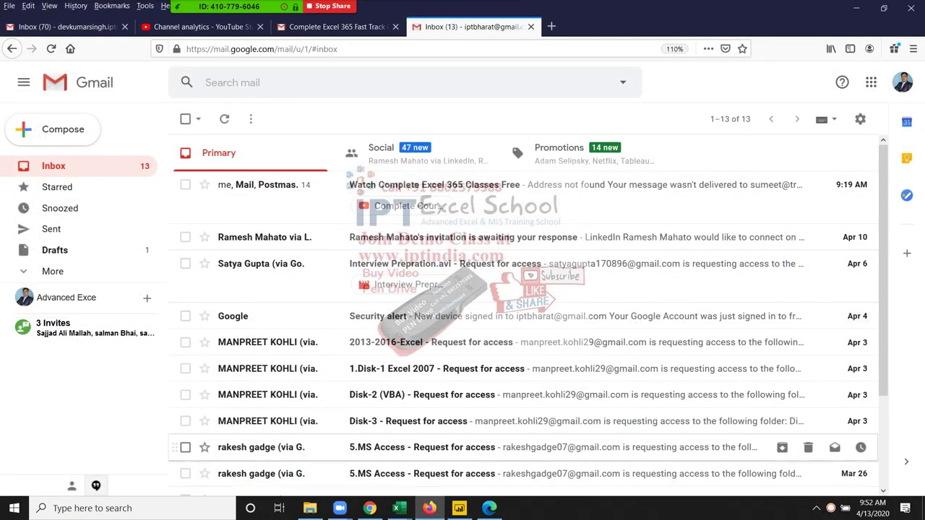
- Open the IF.EAGER page and highlight its LogicalTest, ResultIfTrue and ResultIfFalse parameters
{"action": "left_click", "coordinate": [369, 507]}
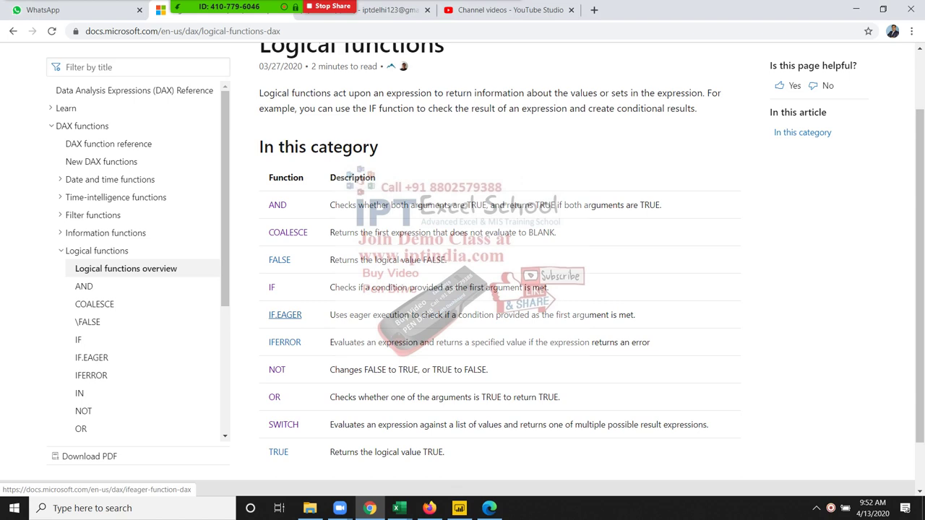
{"action": "left_click", "coordinate": [284, 315]}
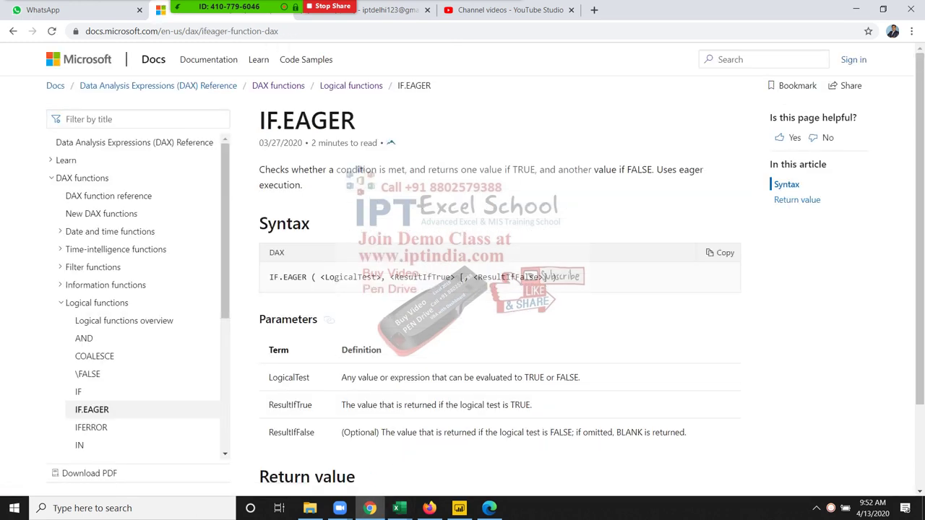
{"action": "triple_click", "coordinate": [539, 277]}
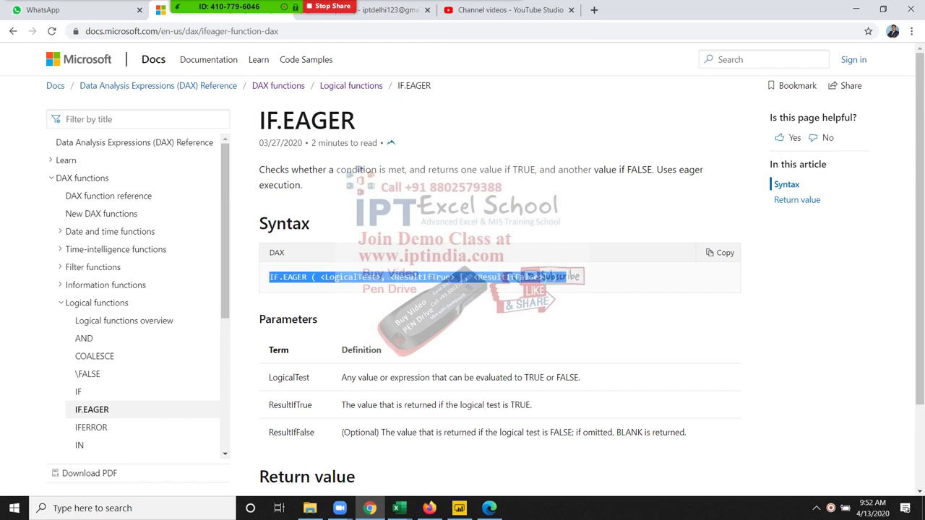
{"action": "left_click", "coordinate": [549, 276]}
{"action": "double_click", "coordinate": [422, 276]}
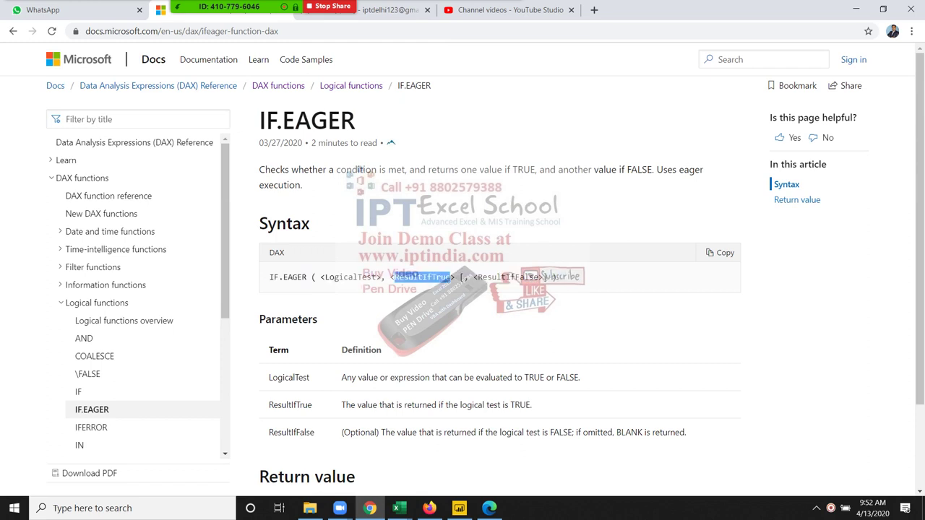
{"action": "scroll", "coordinate": [422, 277], "scroll_direction": "down", "scroll_amount": 2}
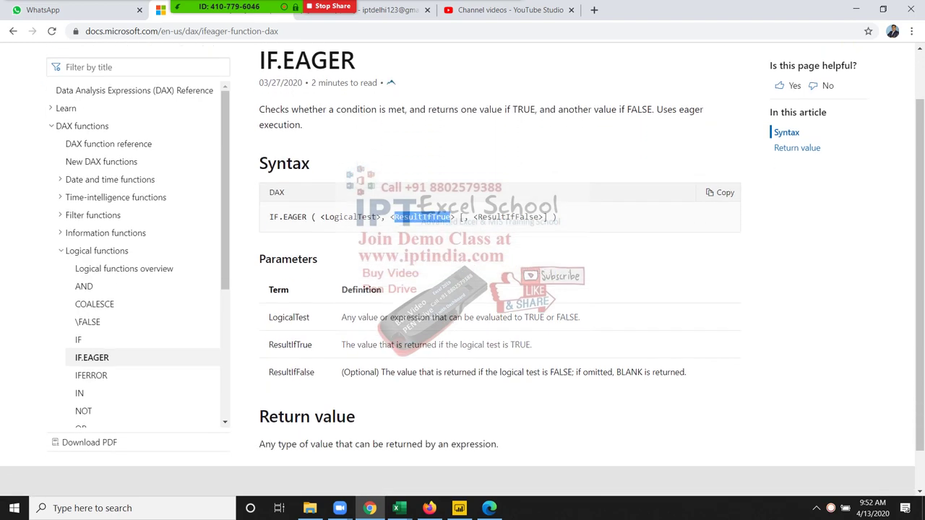
{"action": "scroll", "coordinate": [421, 277], "scroll_direction": "up", "scroll_amount": 1}
{"action": "scroll", "coordinate": [462, 270], "scroll_direction": "up", "scroll_amount": 1}
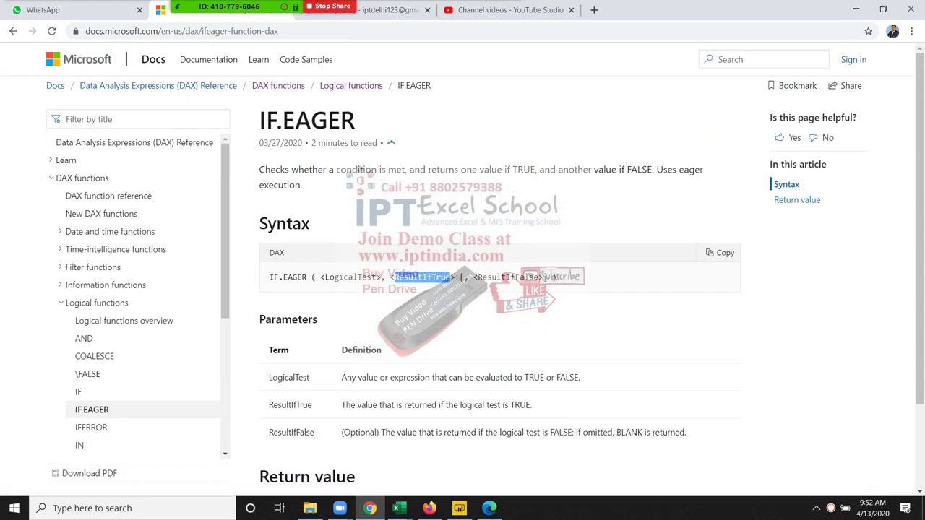
{"action": "double_click", "coordinate": [296, 277]}
{"action": "double_click", "coordinate": [351, 277]}
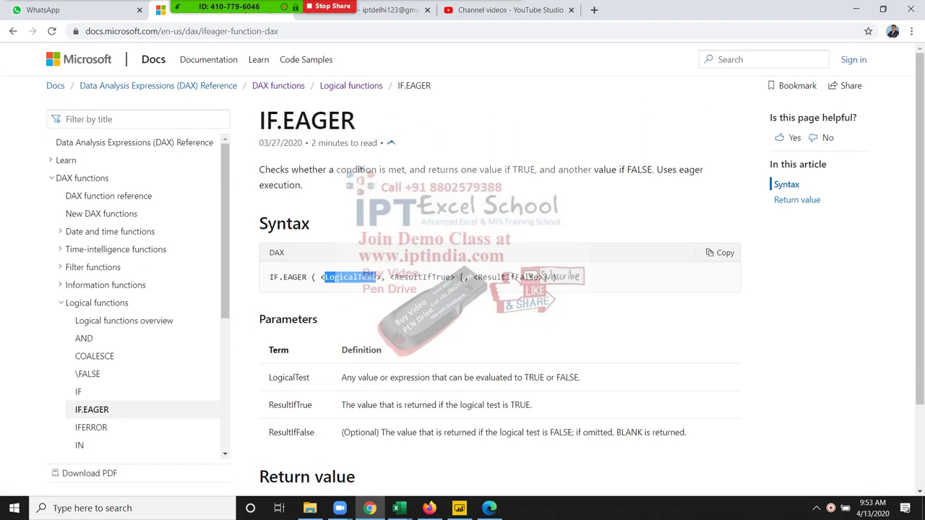
{"action": "double_click", "coordinate": [421, 277]}
{"action": "double_click", "coordinate": [476, 276]}
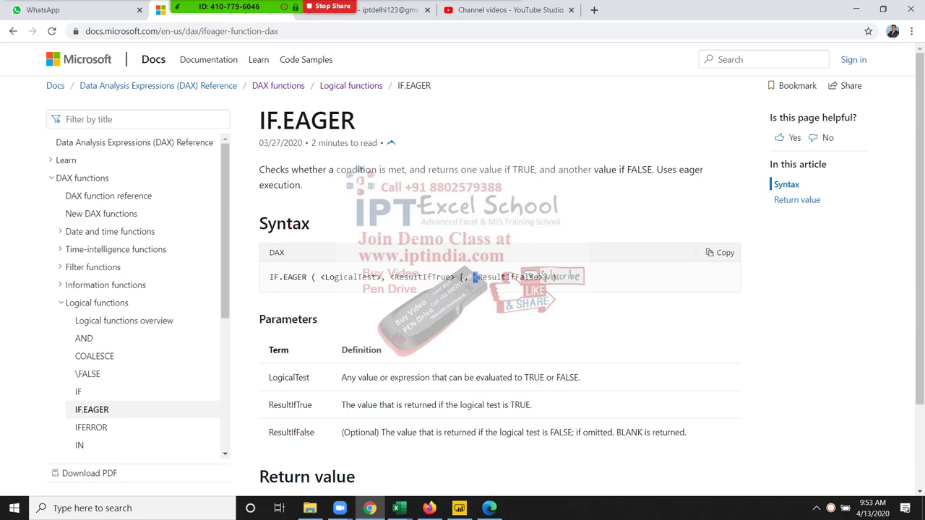
- Return to Power BI Desktop and add another new column to the Data table
{"action": "key", "text": "alt+Tab"}
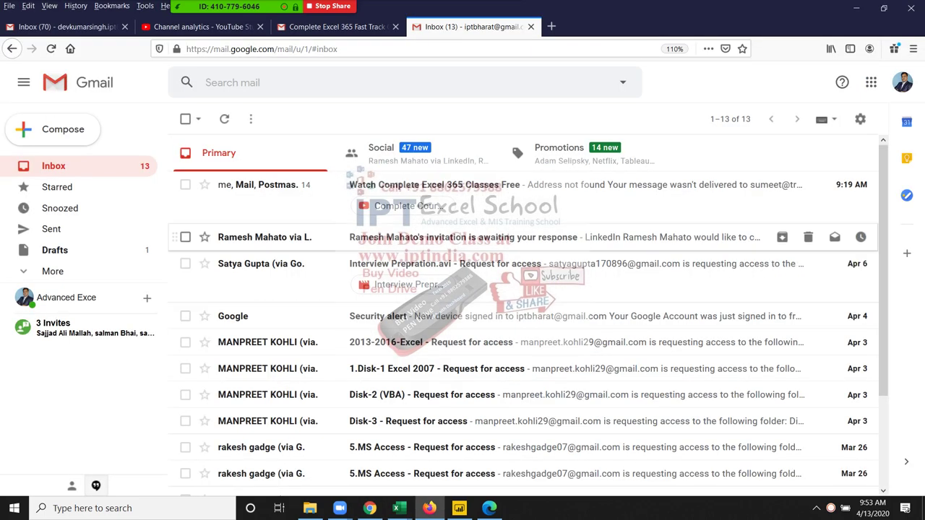
{"action": "left_click", "coordinate": [489, 508]}
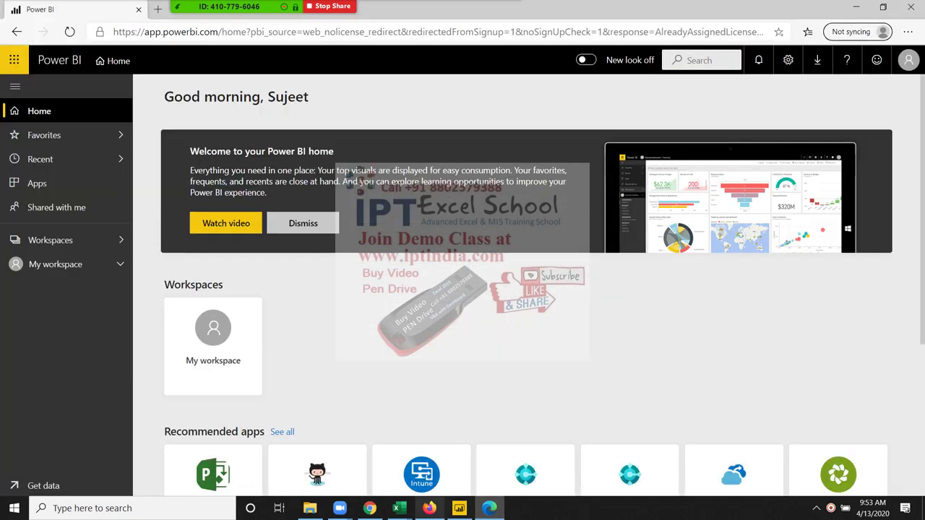
{"action": "left_click", "coordinate": [459, 508]}
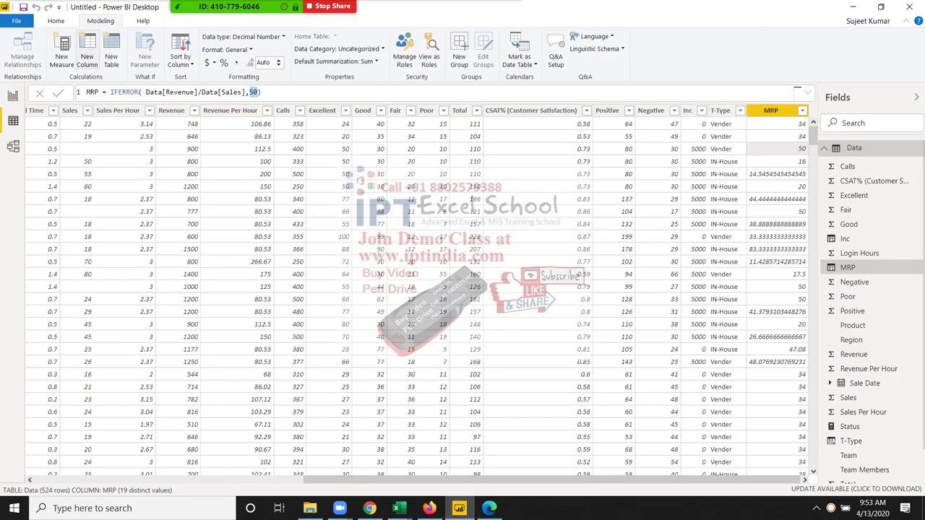
{"action": "left_click", "coordinate": [87, 57]}
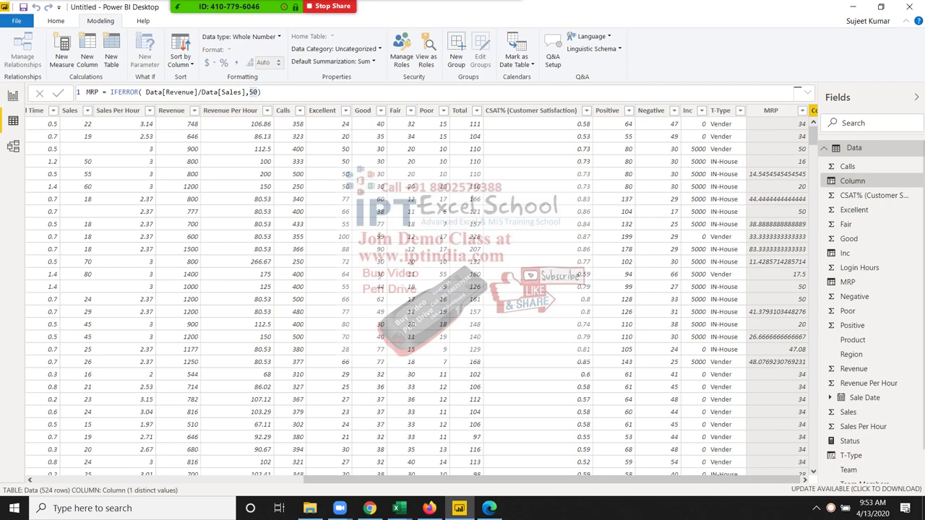
- Rename the new column incd, begin its formula with IF, then switch to the Power BI web page
{"action": "double_click", "coordinate": [98, 92]}
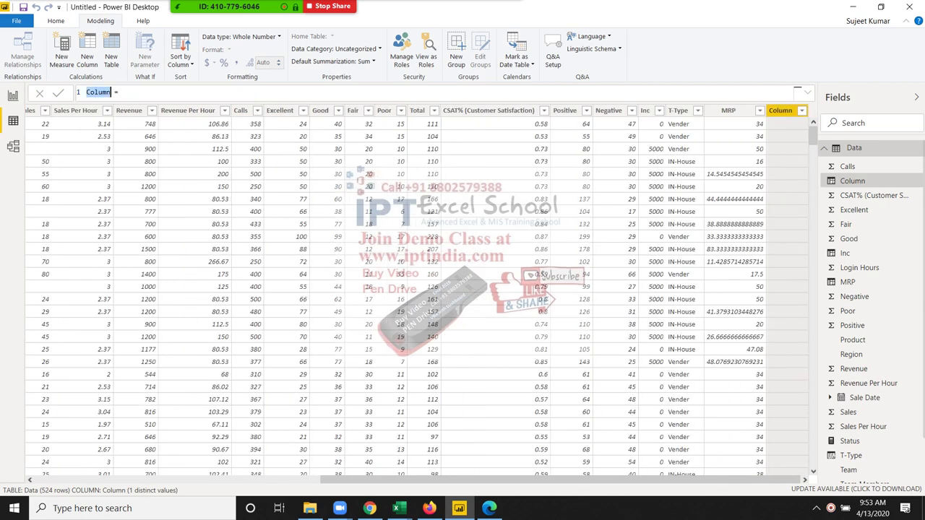
{"action": "type", "text": "in"}
{"action": "type", "text": "cd"}
{"action": "type", "text": " = if"}
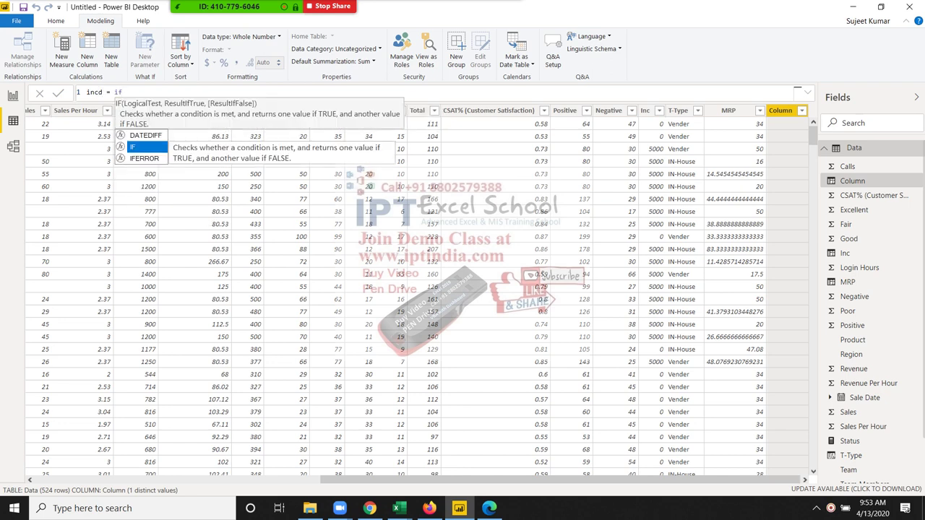
{"action": "type", "text": "."}
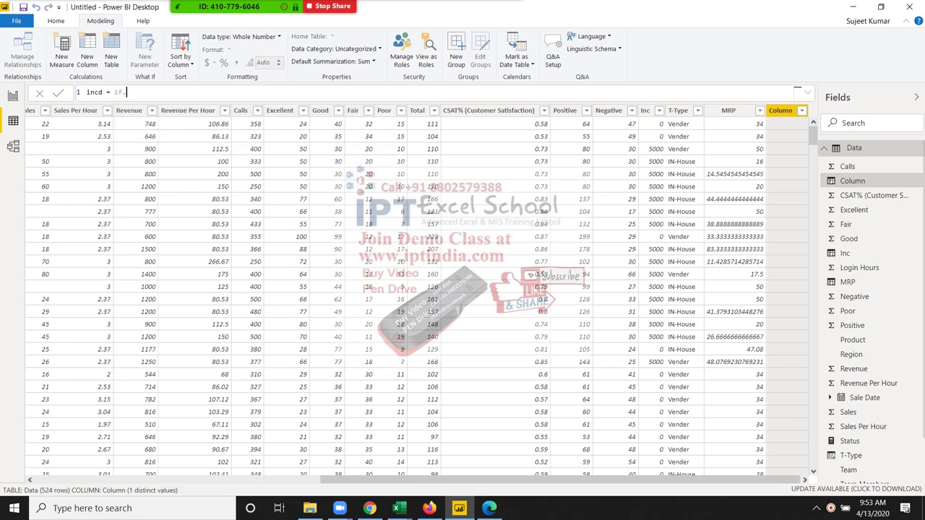
{"action": "key", "text": "BackSpace"}
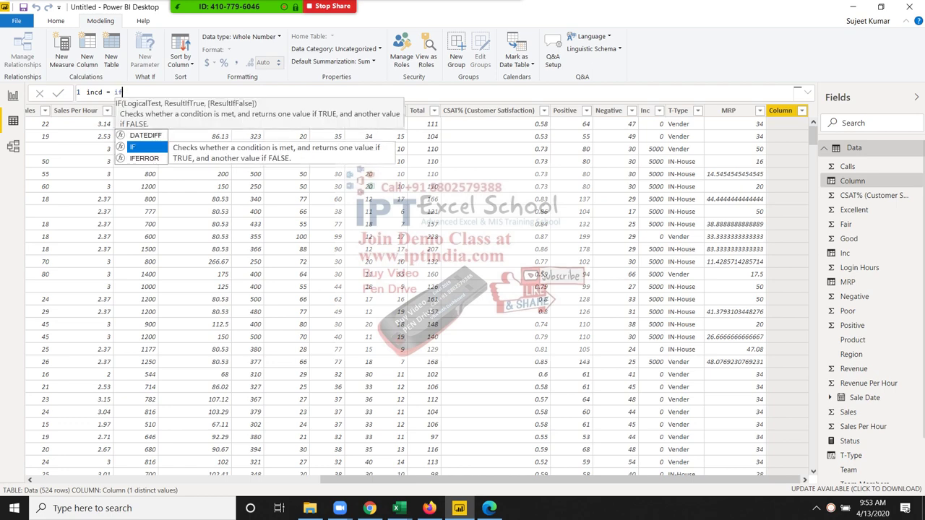
{"action": "type", "text": "."}
{"action": "key", "text": "alt+Tab"}
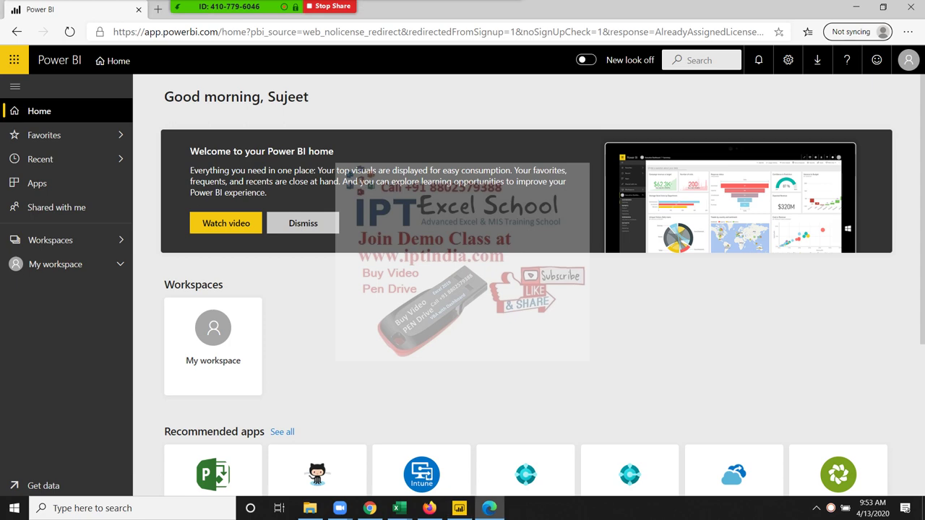
- Glance at the IF.EAGER syntax page in Chrome, then return to the 'incd = if.' formula in Power BI
{"action": "key", "text": "alt+Tab"}
{"action": "key", "text": "alt+Tab"}
{"action": "key", "text": "alt+Tab"}
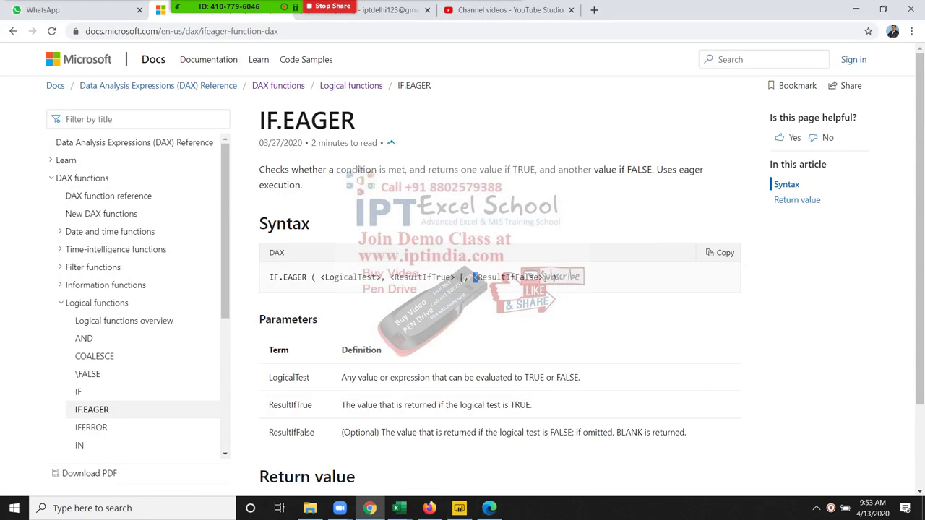
{"action": "key", "text": "alt+Tab"}
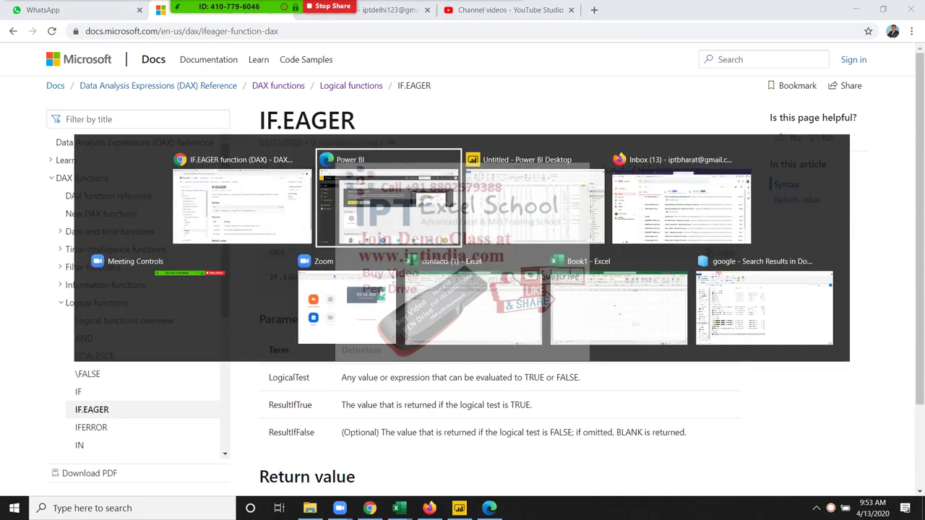
{"action": "key", "text": "alt+Tab"}
{"action": "key", "text": "alt+Tab"}
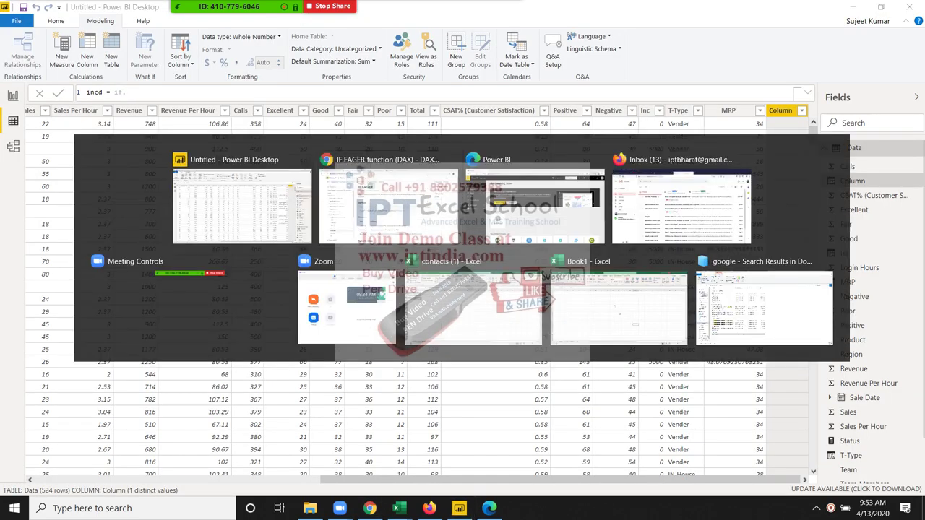
{"action": "key", "text": "alt+Tab"}
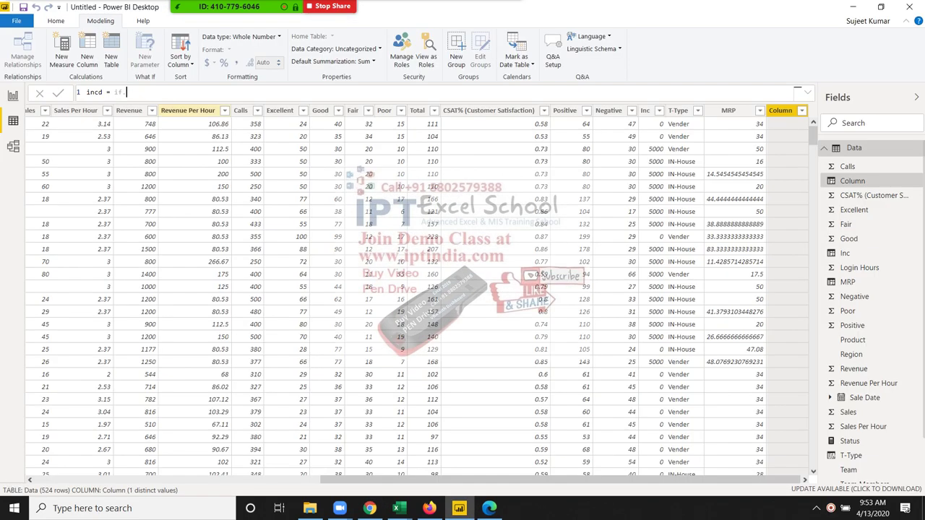
- Trim the incd formula back to 'incd =' and bring up the IF.EAGER docs page
{"action": "key", "text": "BackSpace"}
{"action": "key", "text": "BackSpace"}
{"action": "key", "text": "BackSpace"}
{"action": "type", "text": "if"}
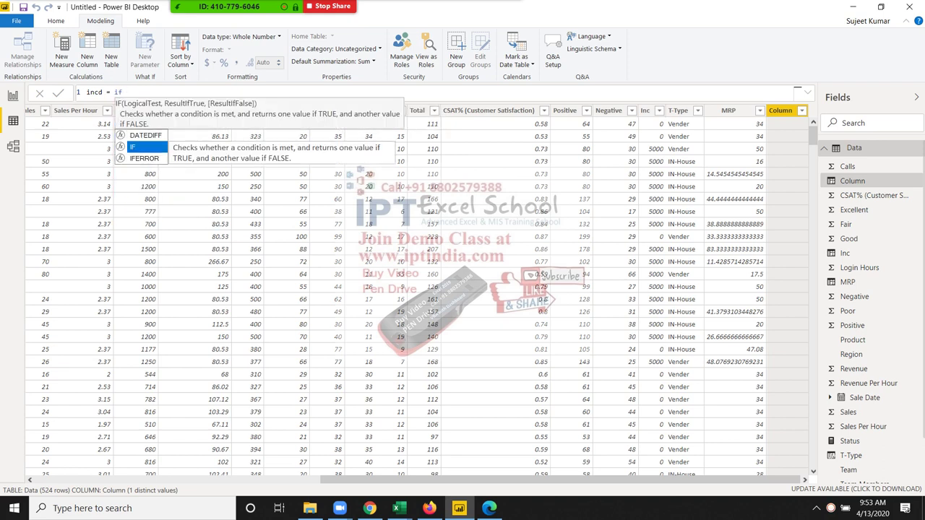
{"action": "type", "text": ".e"}
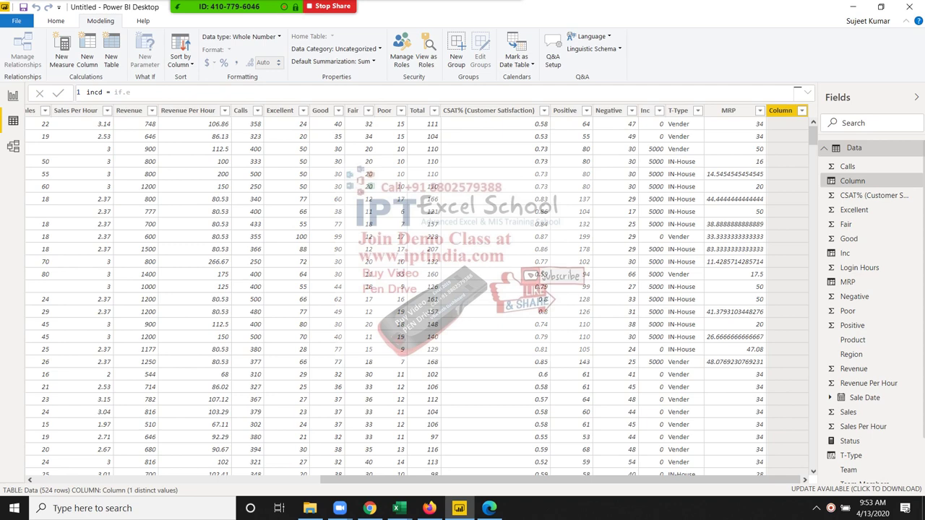
{"action": "key", "text": "BackSpace"}
{"action": "key", "text": "BackSpace"}
{"action": "key", "text": "BackSpace"}
{"action": "key", "text": "BackSpace"}
{"action": "key", "text": "BackSpace"}
{"action": "key", "text": "BackSpace"}
{"action": "key", "text": "BackSpace"}
{"action": "key", "text": "BackSpace"}
{"action": "key", "text": "BackSpace"}
{"action": "key", "text": "alt+Tab"}
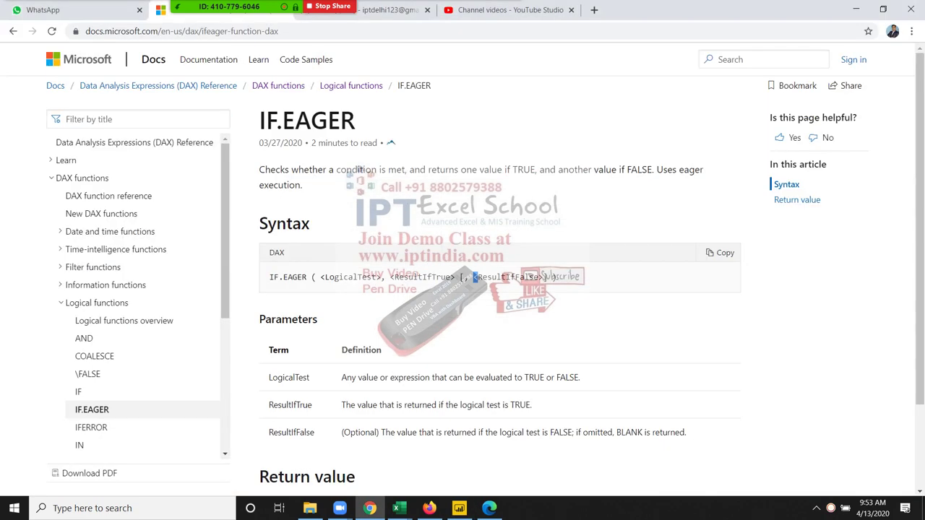
- Go from the Logical functions page to the SWITCH reference, read its month-name example, then return to Power BI
{"action": "left_click", "coordinate": [13, 31]}
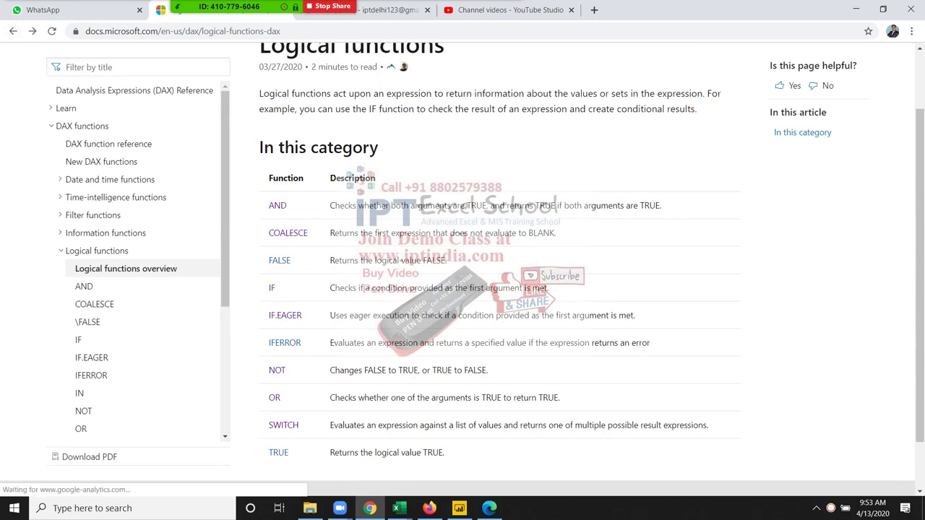
{"action": "scroll", "coordinate": [499, 289], "scroll_direction": "down", "scroll_amount": 1}
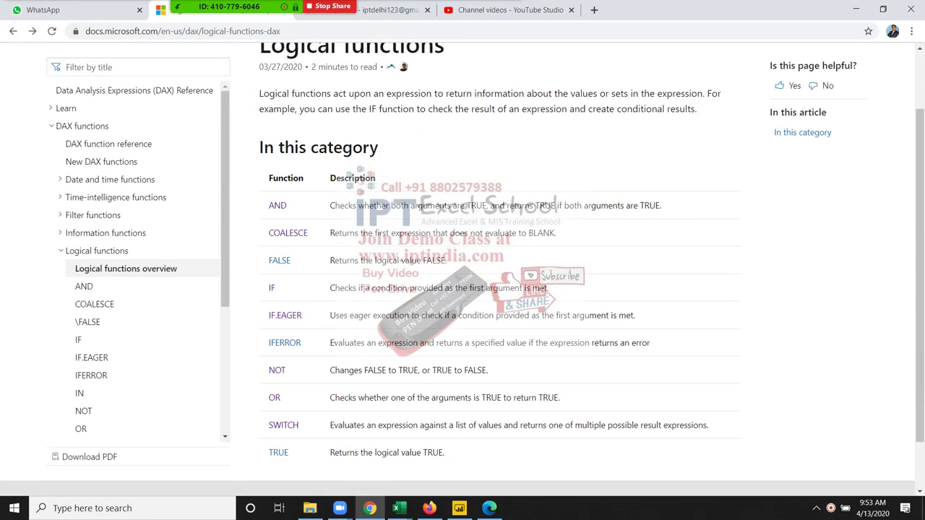
{"action": "left_click", "coordinate": [283, 425]}
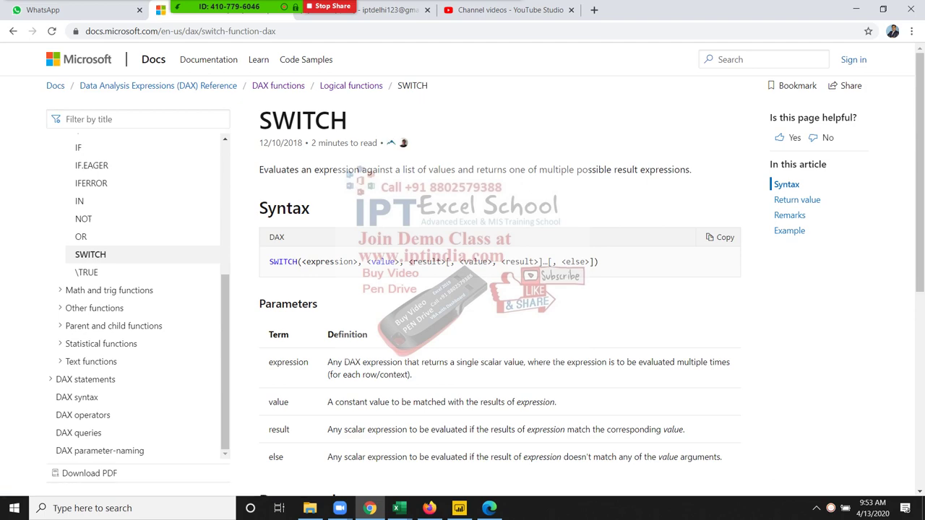
{"action": "scroll", "coordinate": [499, 289], "scroll_direction": "down", "scroll_amount": 1}
{"action": "scroll", "coordinate": [498, 289], "scroll_direction": "down", "scroll_amount": 3}
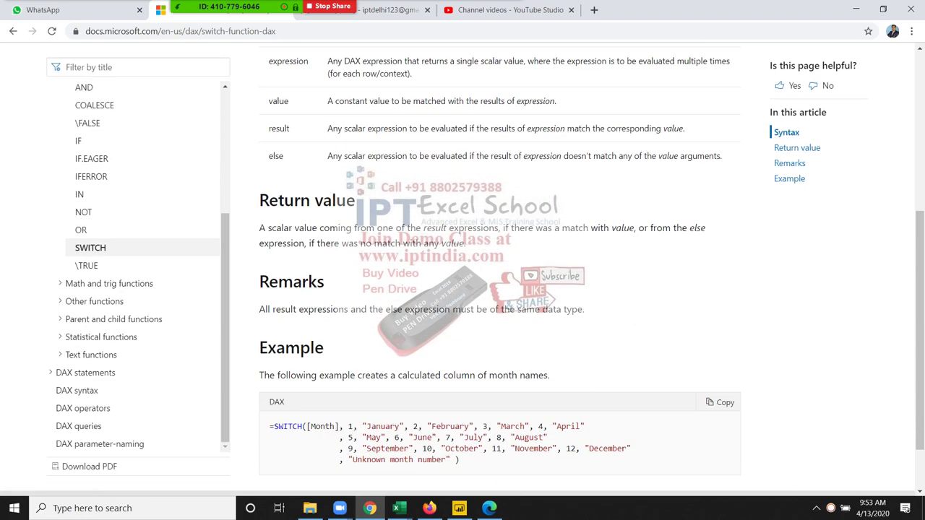
{"action": "scroll", "coordinate": [499, 289], "scroll_direction": "down", "scroll_amount": 1}
{"action": "key", "text": "alt+Tab"}
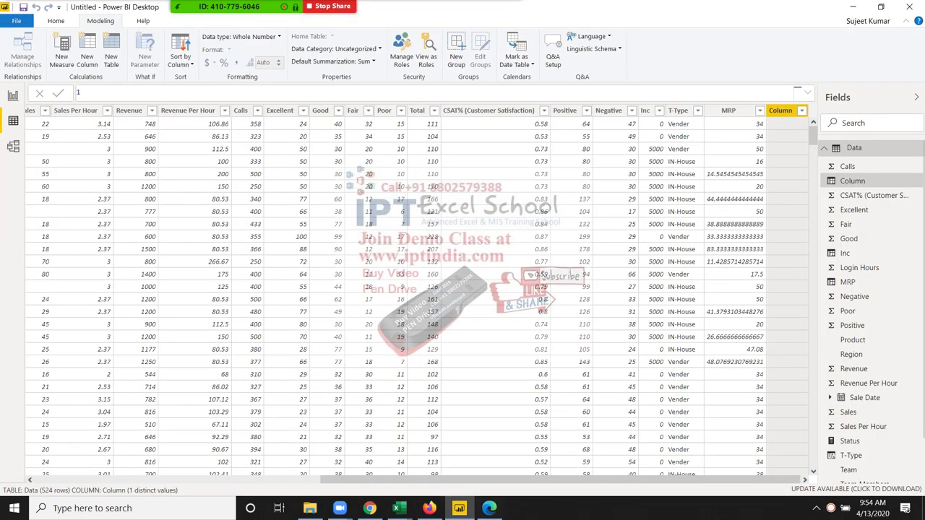
- Delete the placeholder calculated column 'Column' from the Data table, then bring the Book1 workbook forward in Excel
{"action": "scroll", "coordinate": [419, 289], "scroll_direction": "down", "scroll_amount": 3}
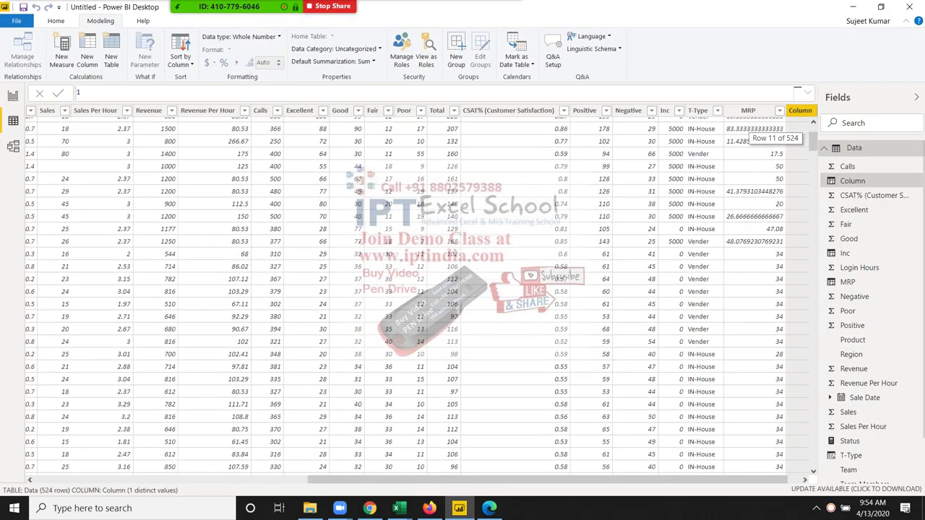
{"action": "scroll", "coordinate": [419, 289], "scroll_direction": "left", "scroll_amount": 3}
{"action": "scroll", "coordinate": [419, 289], "scroll_direction": "left", "scroll_amount": 3}
{"action": "scroll", "coordinate": [419, 289], "scroll_direction": "left", "scroll_amount": 3}
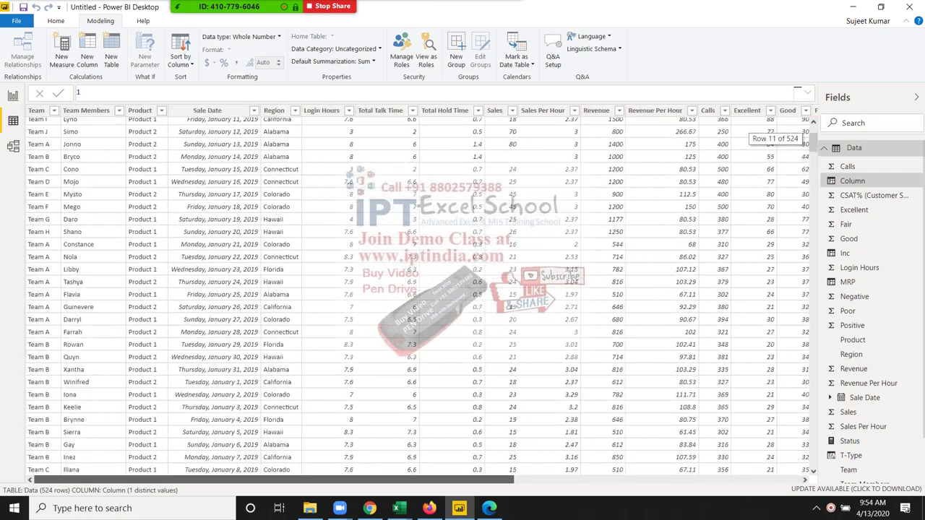
{"action": "scroll", "coordinate": [419, 289], "scroll_direction": "left", "scroll_amount": 2}
{"action": "scroll", "coordinate": [419, 289], "scroll_direction": "right", "scroll_amount": 10}
{"action": "scroll", "coordinate": [419, 289], "scroll_direction": "left", "scroll_amount": 5}
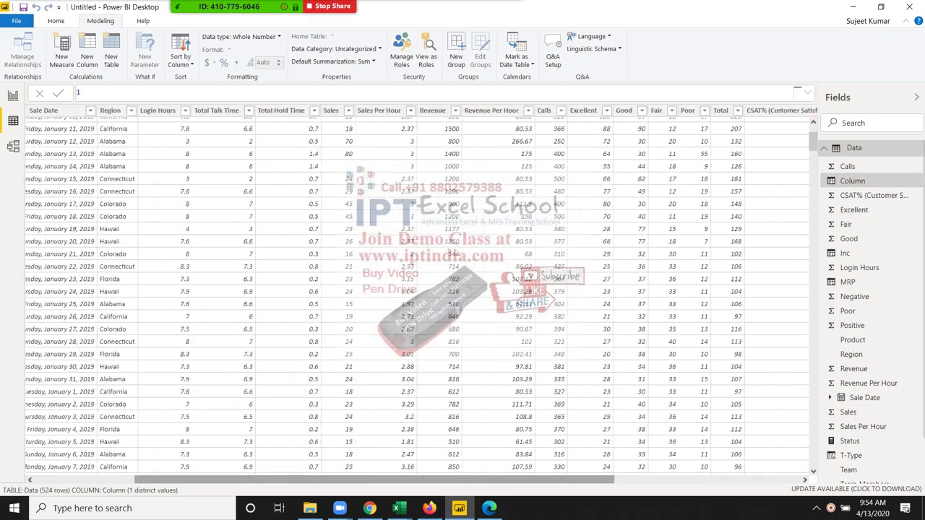
{"action": "scroll", "coordinate": [419, 289], "scroll_direction": "left", "scroll_amount": 5}
{"action": "scroll", "coordinate": [419, 289], "scroll_direction": "up", "scroll_amount": 2}
{"action": "scroll", "coordinate": [419, 289], "scroll_direction": "up", "scroll_amount": 1}
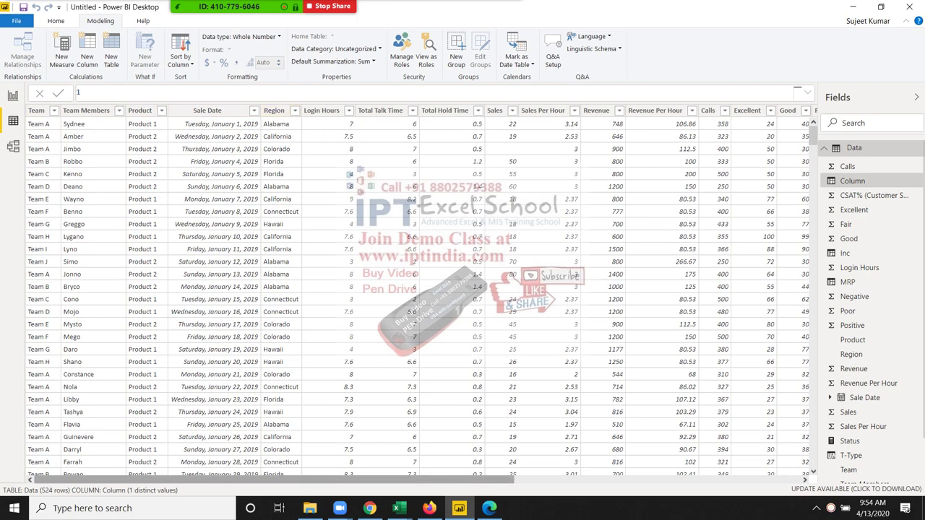
{"action": "mouse_move", "coordinate": [271, 479]}
{"action": "left_mouse_down"}
{"action": "mouse_move", "coordinate": [568, 479]}
{"action": "mouse_move", "coordinate": [278, 479]}
{"action": "left_mouse_up"}
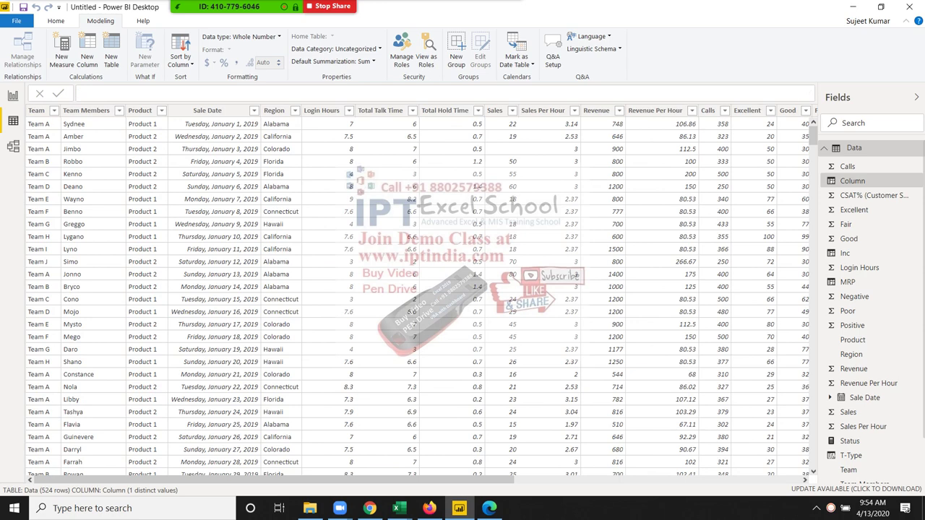
{"action": "key", "text": "Escape"}
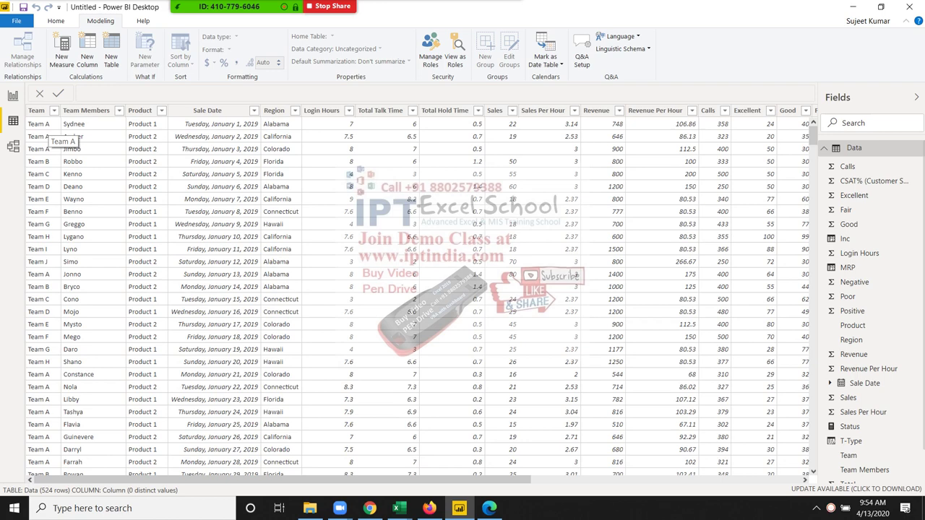
{"action": "left_click", "coordinate": [397, 508]}
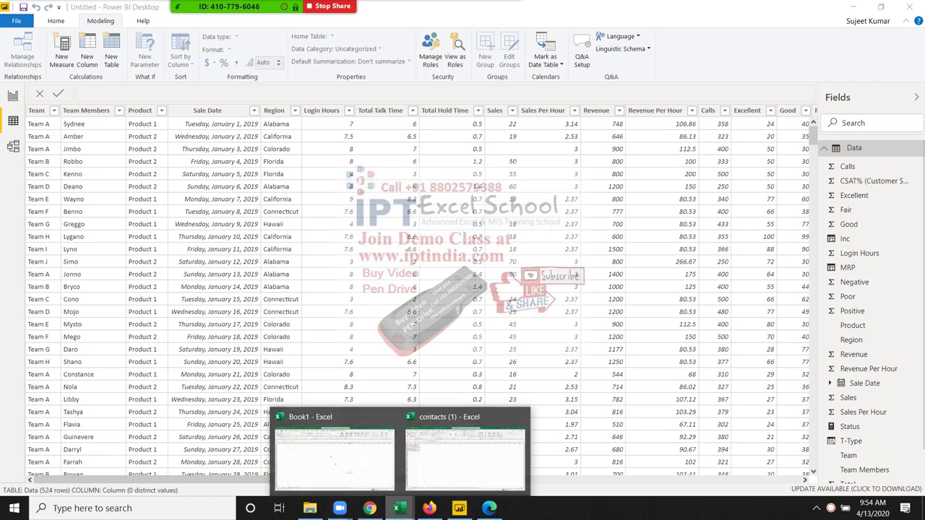
{"action": "left_click", "coordinate": [334, 455]}
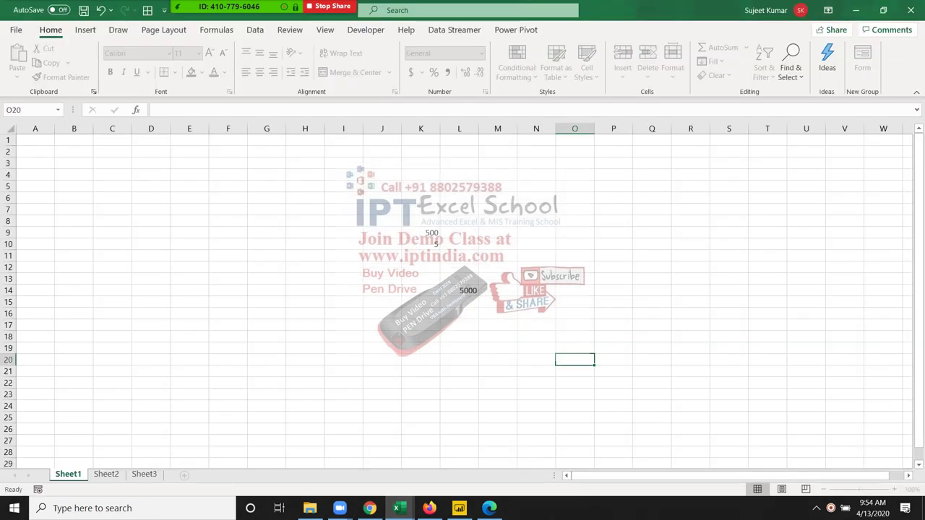
- Enter 11 in cell A1 of Book1
{"action": "left_click", "coordinate": [74, 174]}
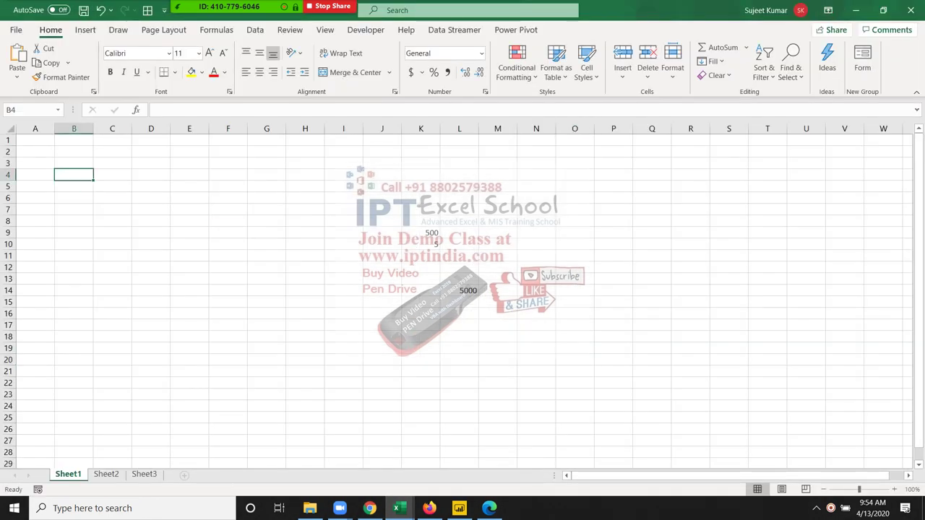
{"action": "left_click", "coordinate": [35, 139]}
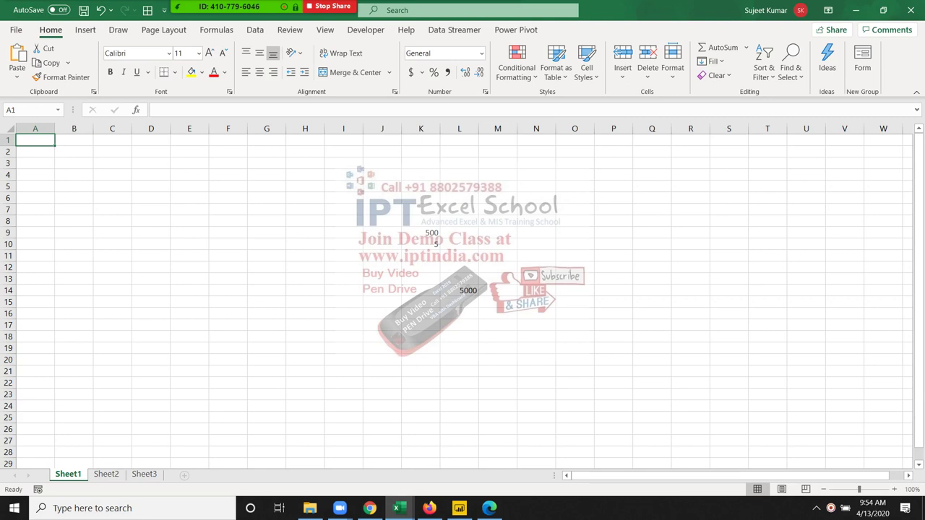
{"action": "type", "text": "w"}
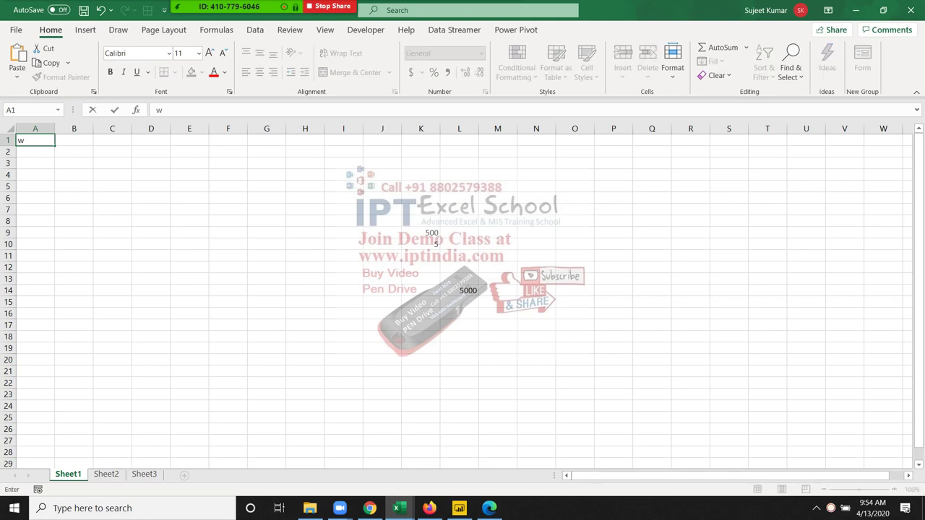
{"action": "key", "text": "BackSpace"}
{"action": "key", "text": "Escape"}
{"action": "type", "text": "11"}
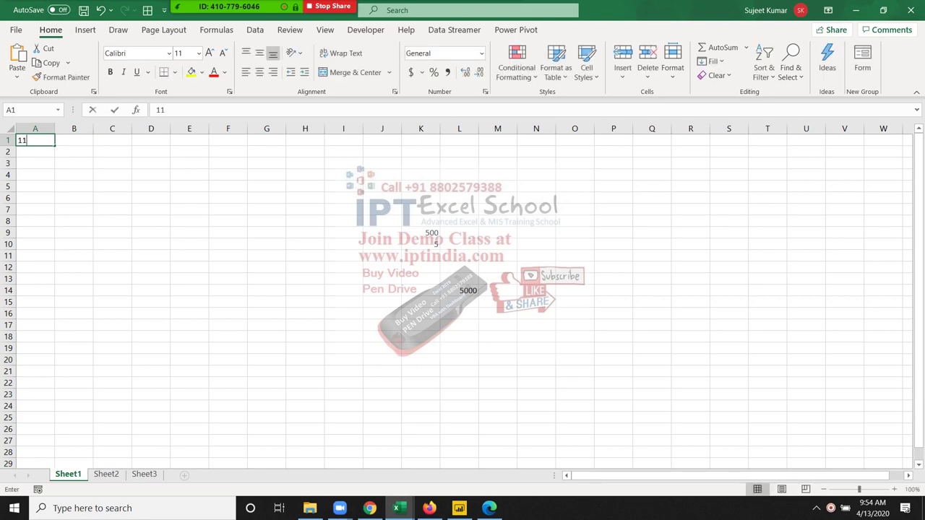
{"action": "key", "text": "ctrl+Return"}
- Enter =SWITCH(A1,11,"Delhi",22,"Mumba") in B1 so it displays Delhi
{"action": "left_click", "coordinate": [74, 140]}
{"action": "type", "text": "="}
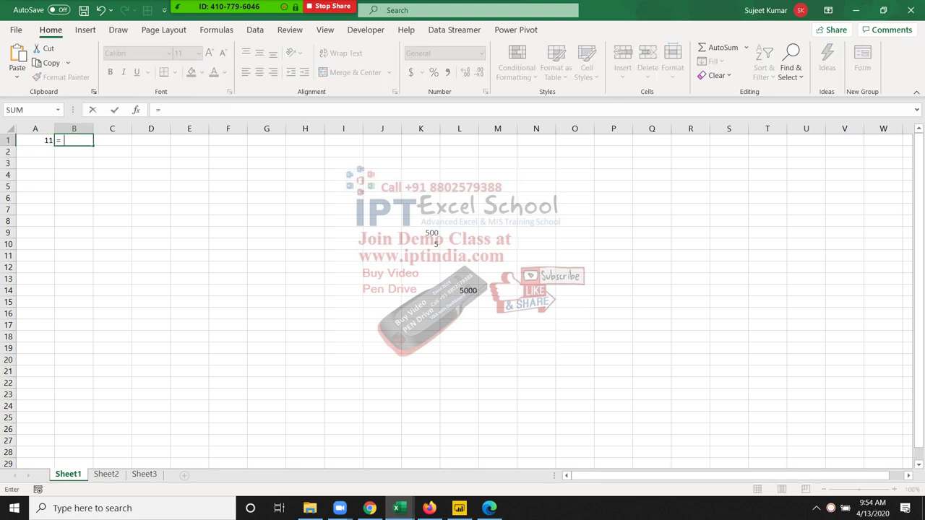
{"action": "type", "text": "sw"}
{"action": "key", "text": "Tab"}
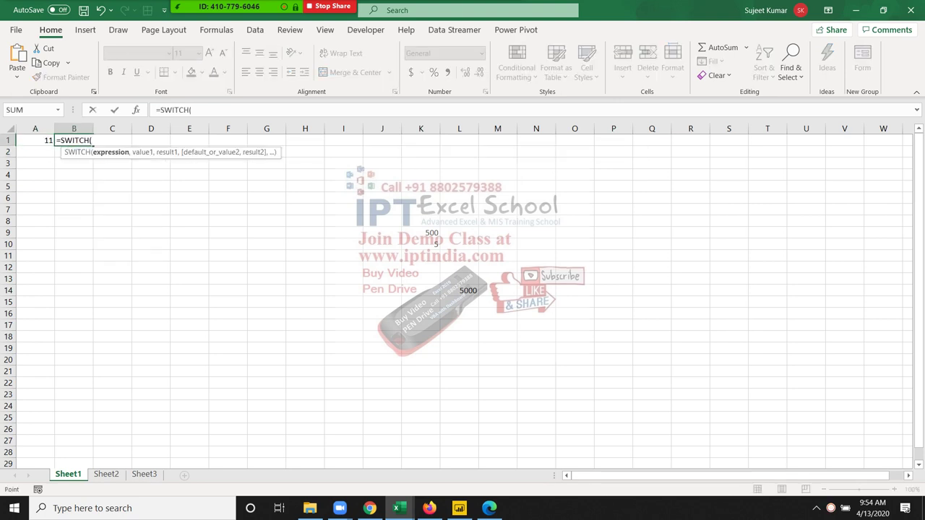
{"action": "left_click", "coordinate": [35, 140]}
{"action": "type", "text": ","}
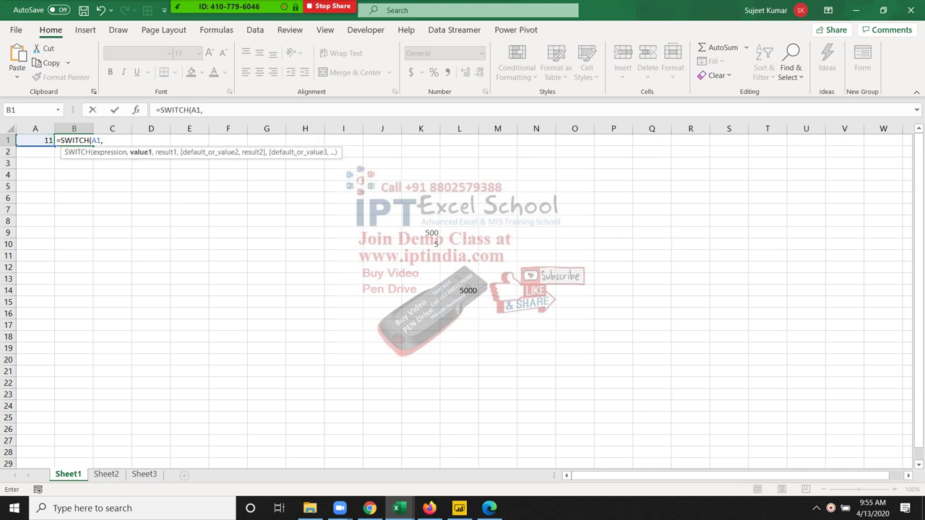
{"action": "type", "text": "11,D"}
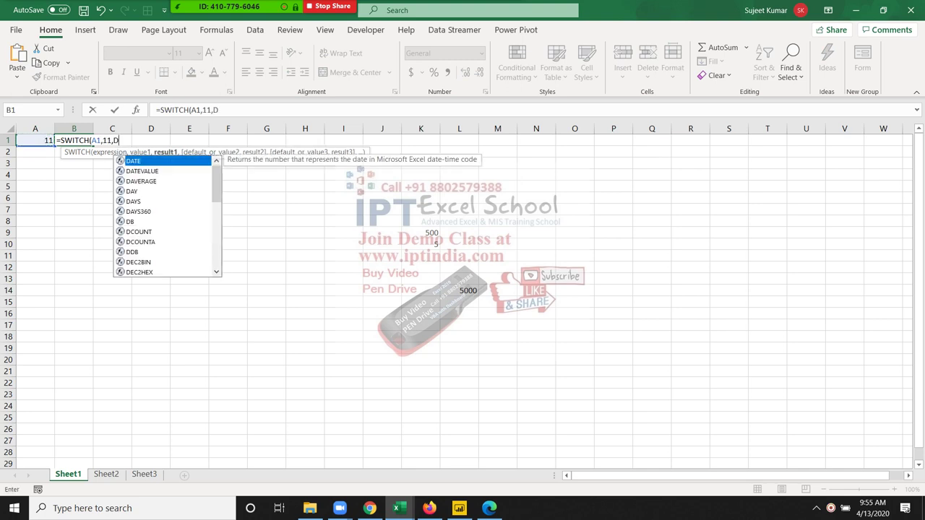
{"action": "type", "text": "e"}
{"action": "key", "text": "BackSpace"}
{"action": "key", "text": "BackSpace"}
{"action": "type", "text": "\"D"}
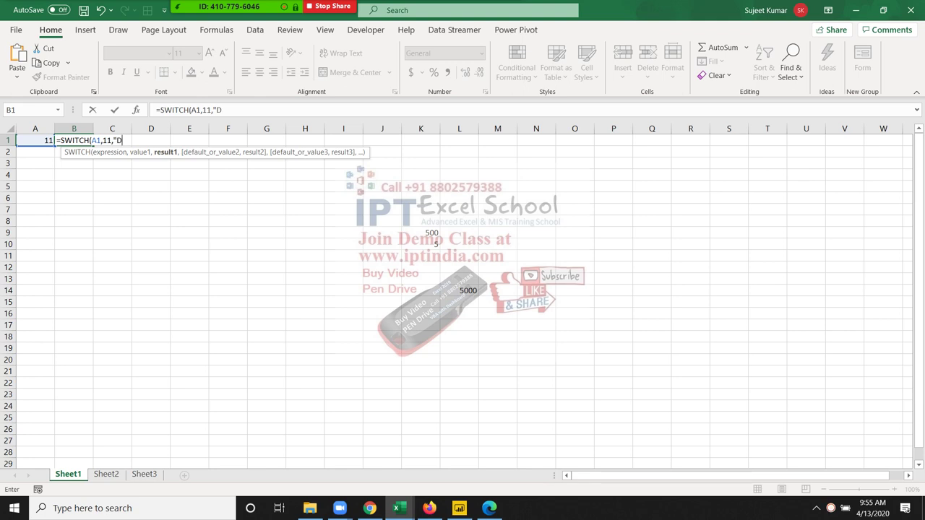
{"action": "type", "text": "elhi"}
{"action": "type", "text": "\","}
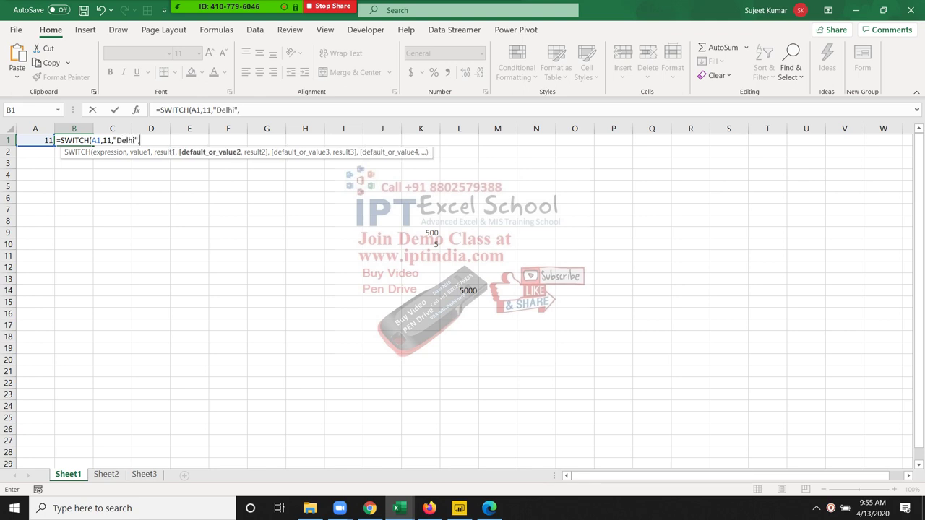
{"action": "type", "text": "22,M"}
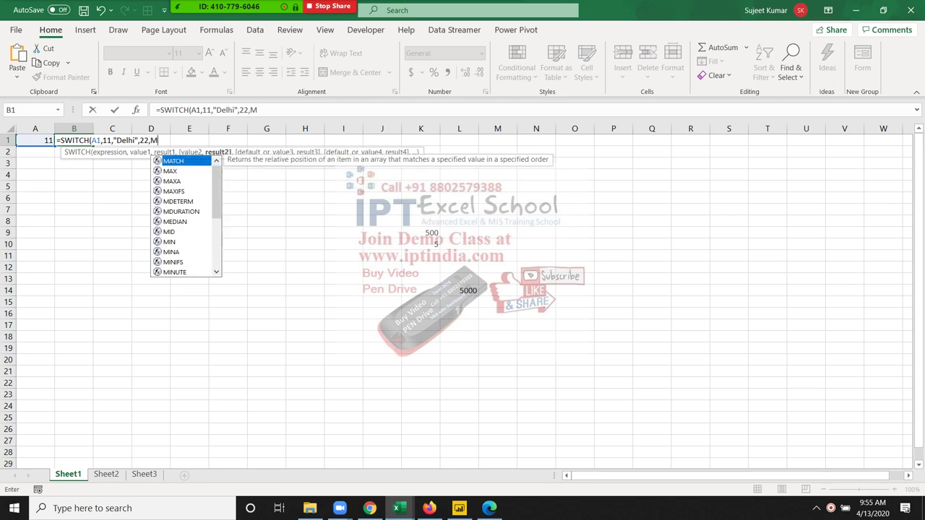
{"action": "key", "text": "BackSpace"}
{"action": "type", "text": "\"M"}
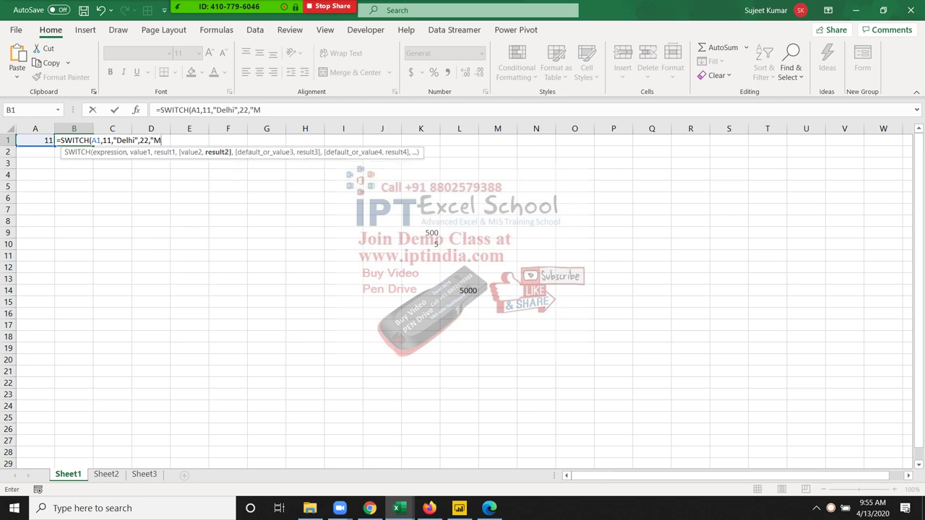
{"action": "type", "text": "umba"}
{"action": "type", "text": ":"}
{"action": "key", "text": "Return"}
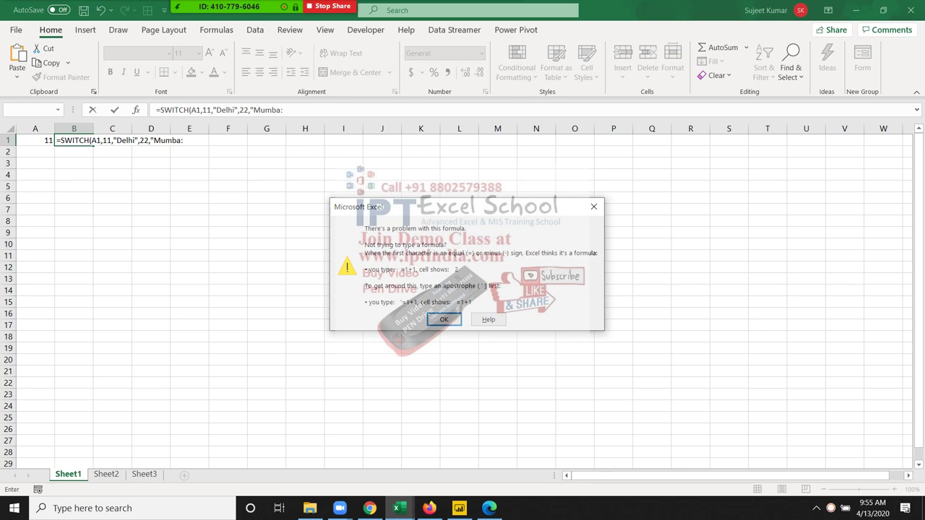
{"action": "key", "text": "Return"}
{"action": "key", "text": "BackSpace"}
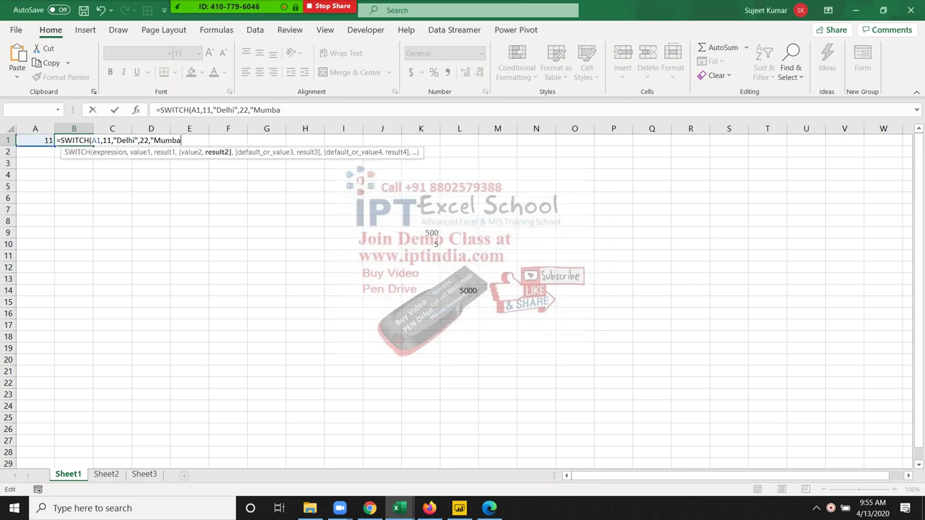
{"action": "type", "text": "\")"}
{"action": "key", "text": "ctrl+Return"}
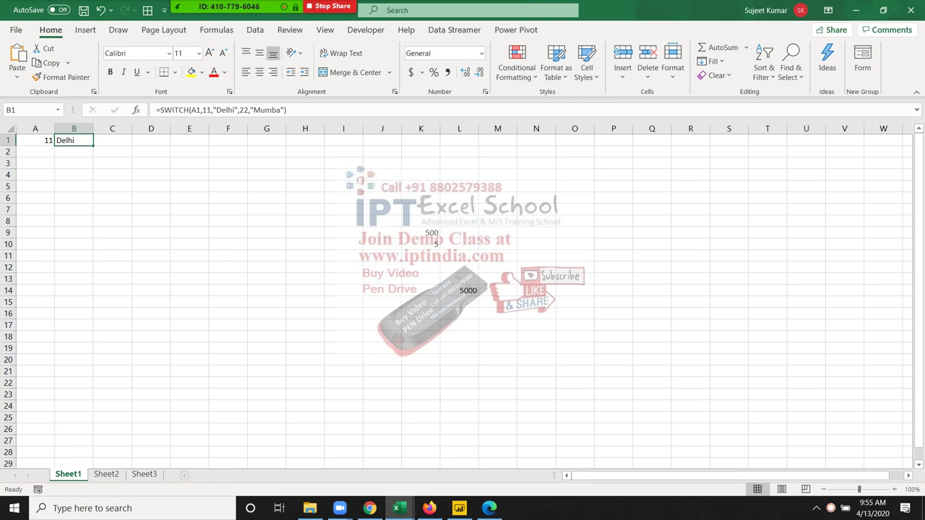
- Switch from Excel to Power BI Desktop and select the Data table's Sale Date column
{"action": "key", "text": "alt+Tab"}
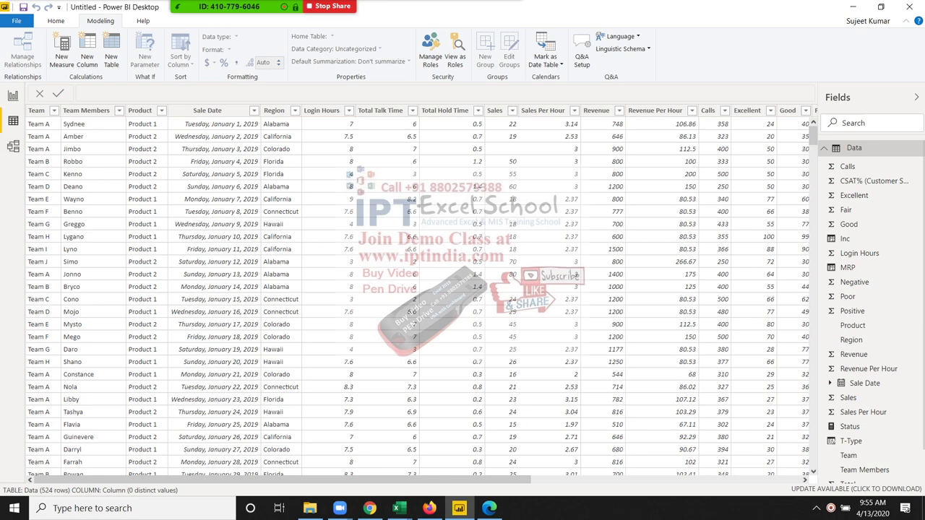
{"action": "left_click", "coordinate": [207, 109]}
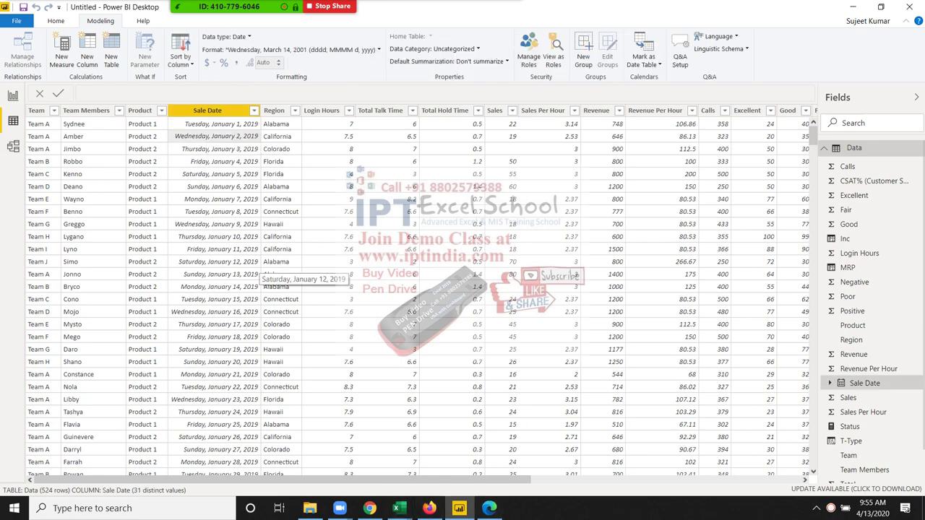
{"action": "mouse_move", "coordinate": [369, 508]}
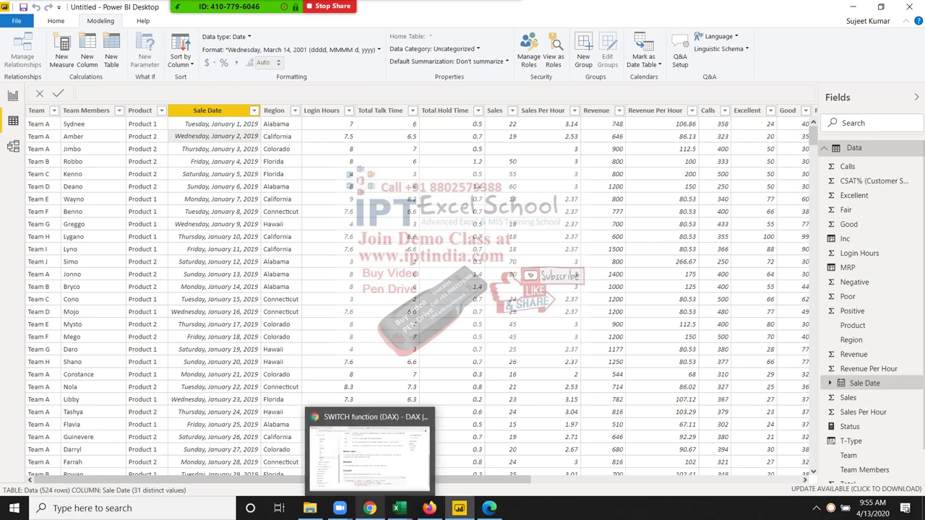
- Open the COALESCE article in the DAX docs and scroll down to Example 2
{"action": "left_click", "coordinate": [368, 448]}
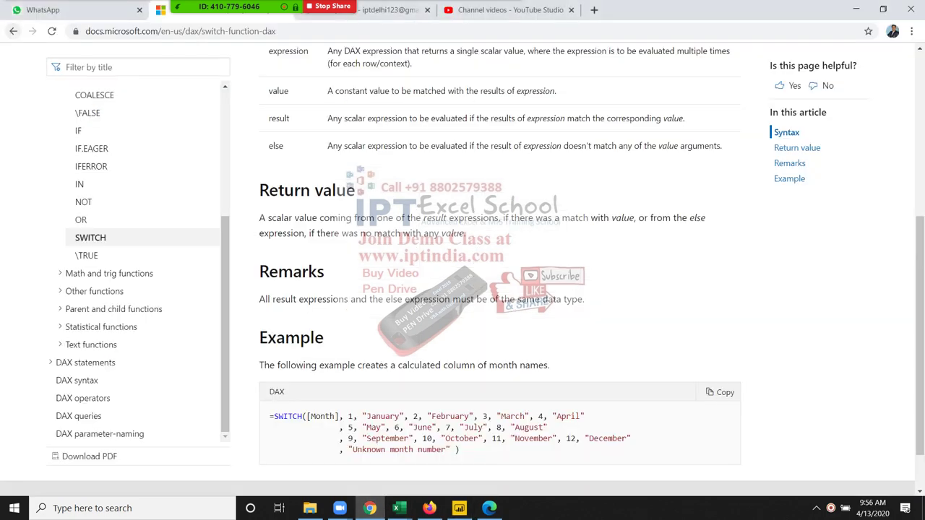
{"action": "left_click", "coordinate": [13, 31]}
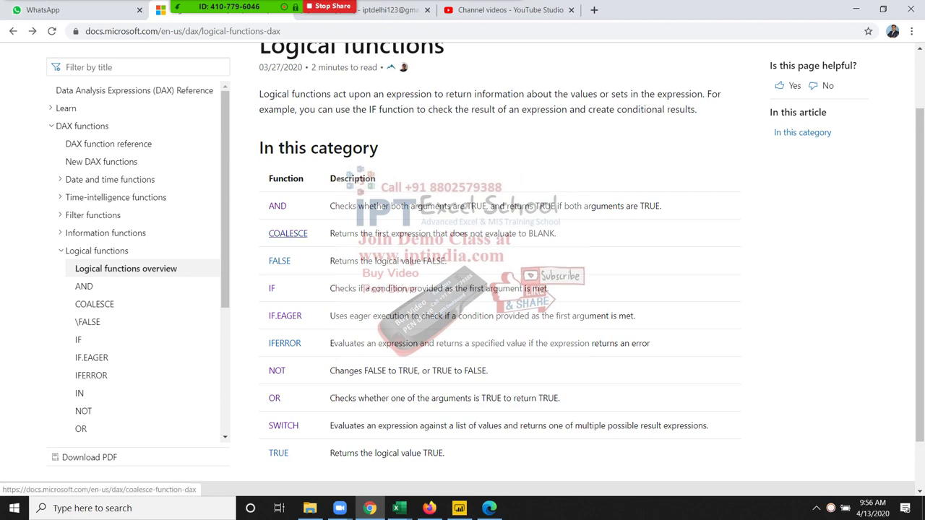
{"action": "left_click", "coordinate": [287, 233]}
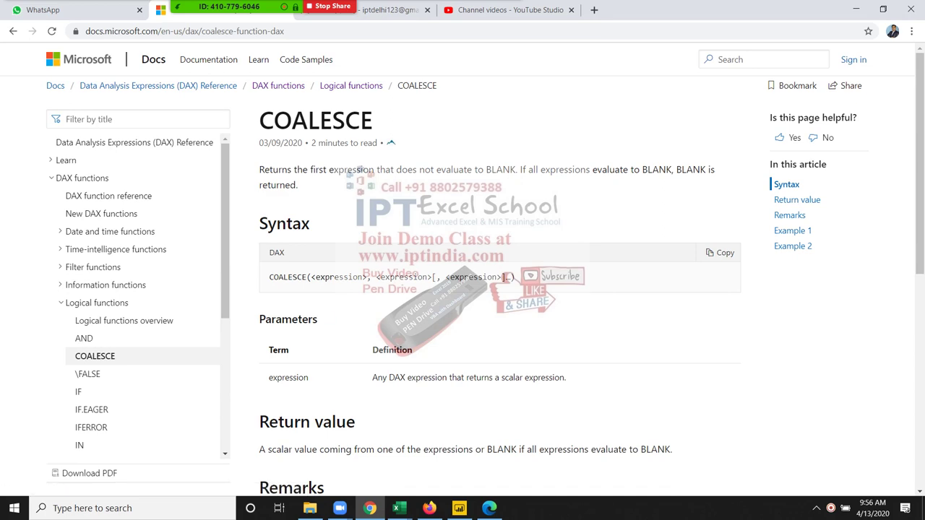
{"action": "scroll", "coordinate": [463, 289], "scroll_direction": "down", "scroll_amount": 1}
{"action": "scroll", "coordinate": [463, 289], "scroll_direction": "down", "scroll_amount": 2}
{"action": "scroll", "coordinate": [462, 289], "scroll_direction": "down", "scroll_amount": 1}
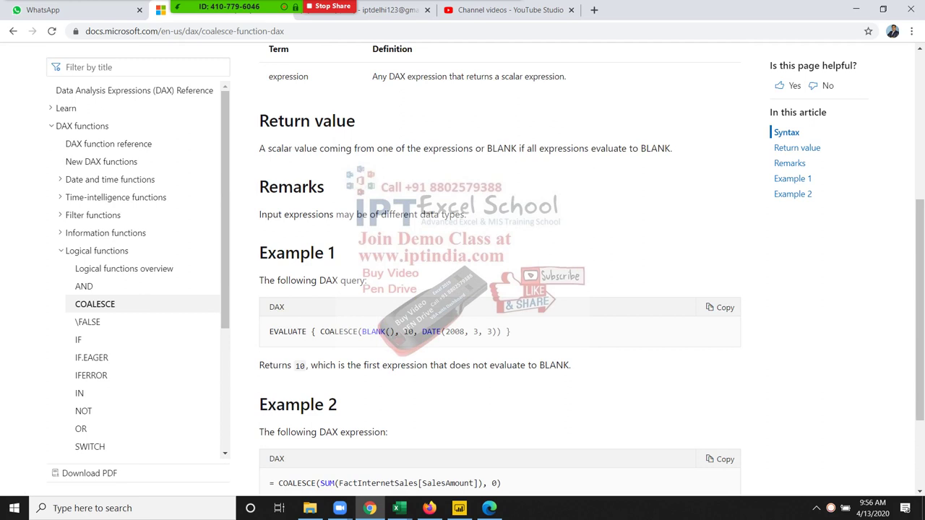
{"action": "scroll", "coordinate": [462, 265], "scroll_direction": "down", "scroll_amount": 2}
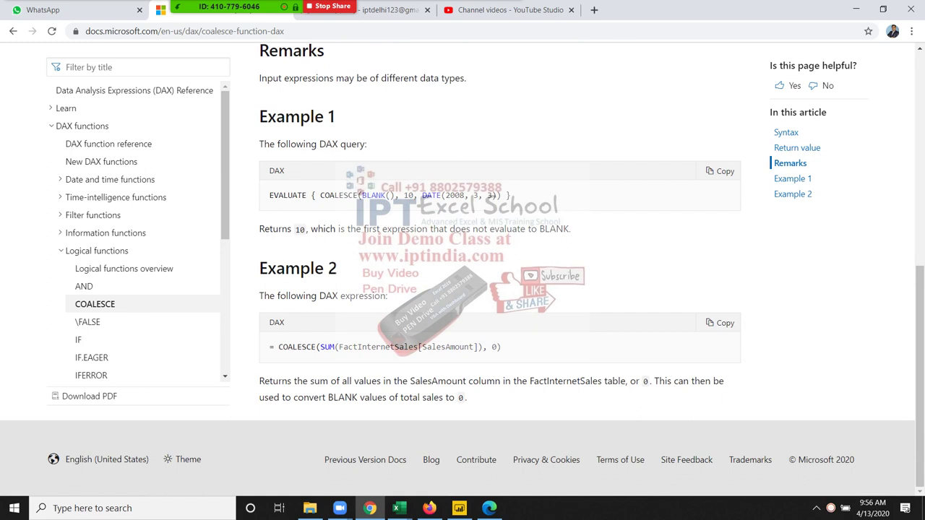
- Highlight SUM(FactInternetSales[SalesAmount]), the 0 fallback and COALESCE in Example 2, then return to Power BI
{"action": "left_click_drag", "start_coordinate": [319, 347], "coordinate": [483, 347]}
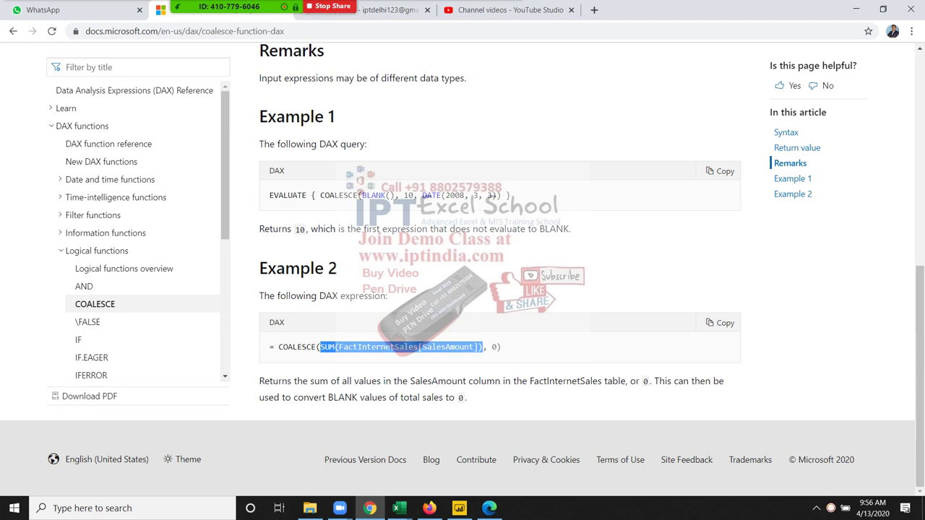
{"action": "left_click", "coordinate": [482, 347]}
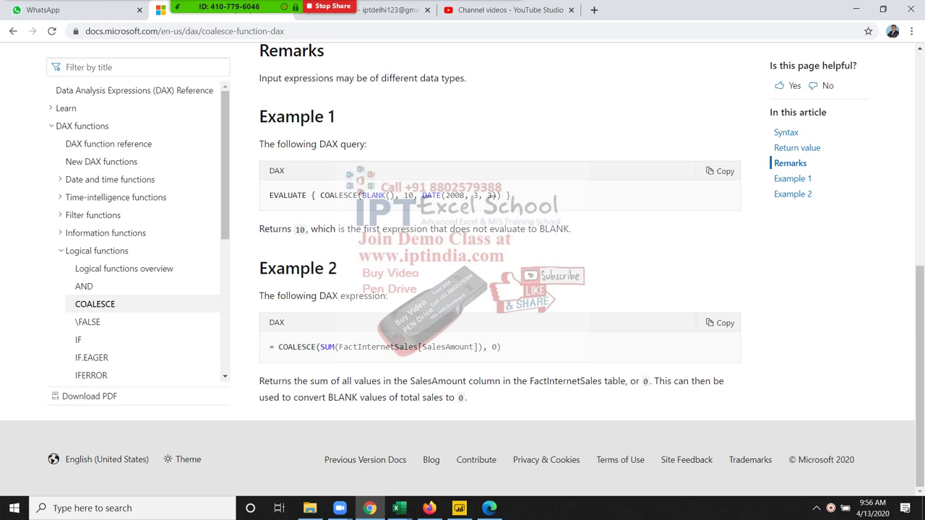
{"action": "left_click_drag", "start_coordinate": [320, 347], "coordinate": [482, 347]}
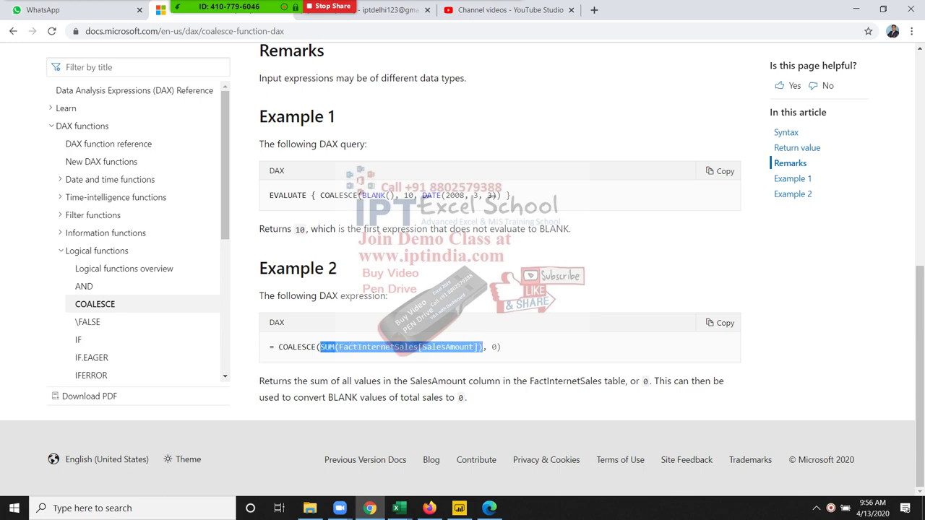
{"action": "double_click", "coordinate": [494, 347]}
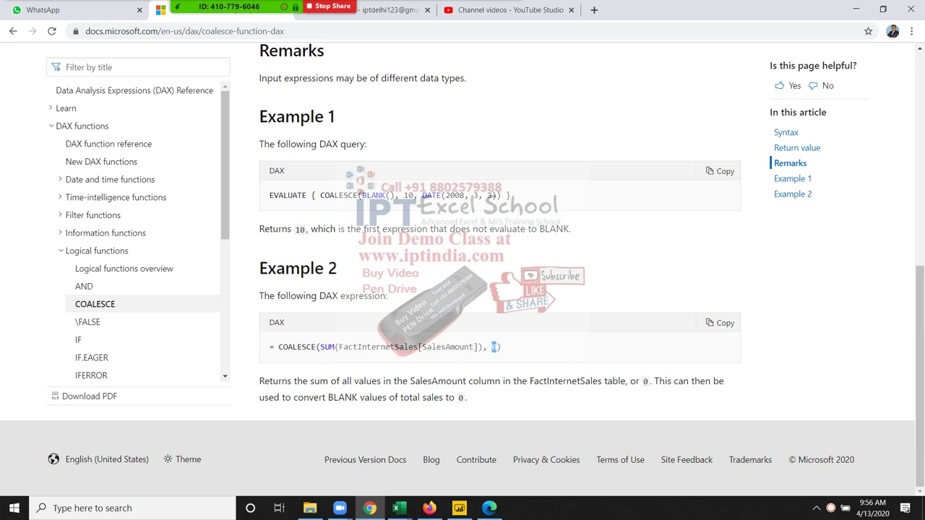
{"action": "double_click", "coordinate": [296, 346]}
{"action": "key", "text": "alt+Tab"}
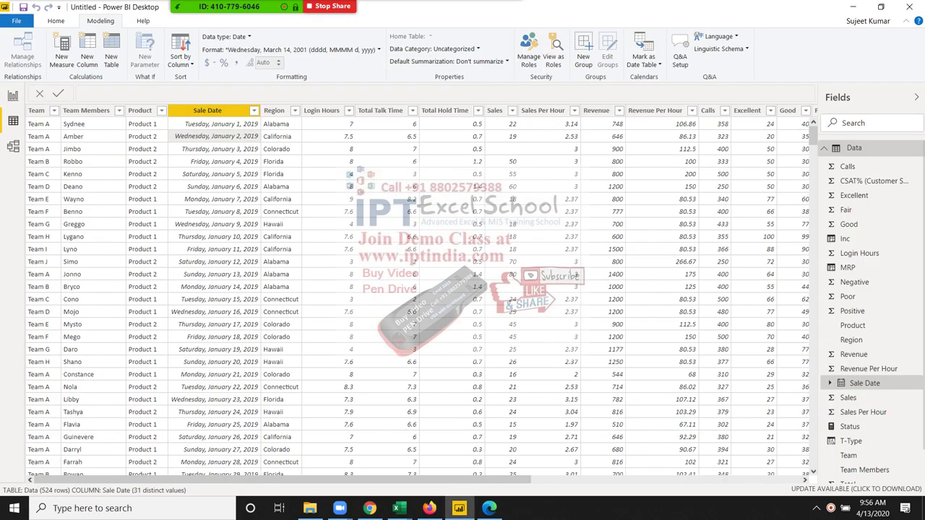
- Start a 'qty = COALESCE' calculated column on the Data table, discard it, and return to the docs
{"action": "left_click", "coordinate": [848, 397]}
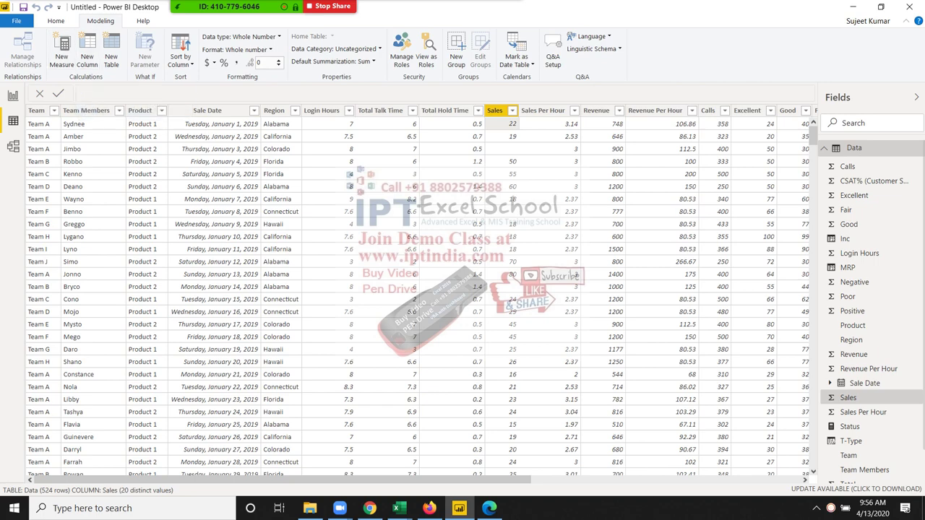
{"action": "left_click", "coordinate": [86, 57]}
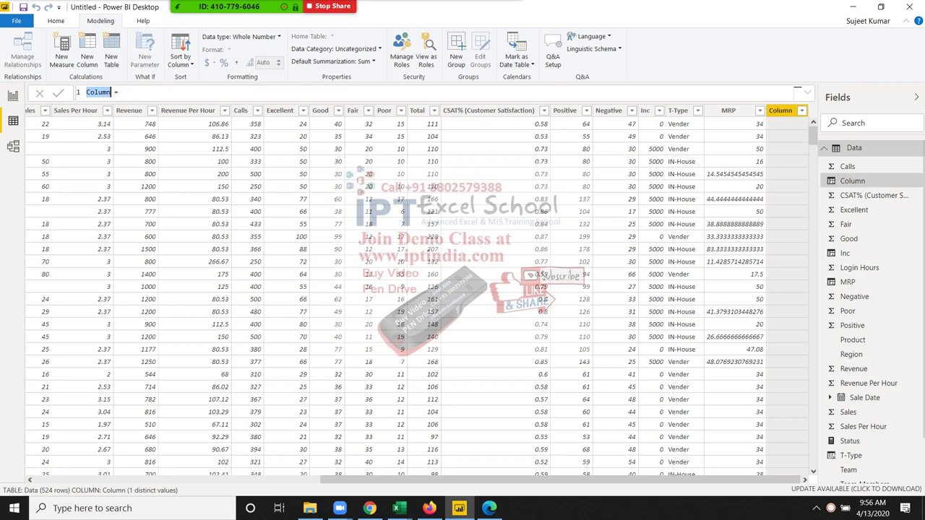
{"action": "type", "text": "q"}
{"action": "type", "text": "ty = "}
{"action": "type", "text": "COALESCE"}
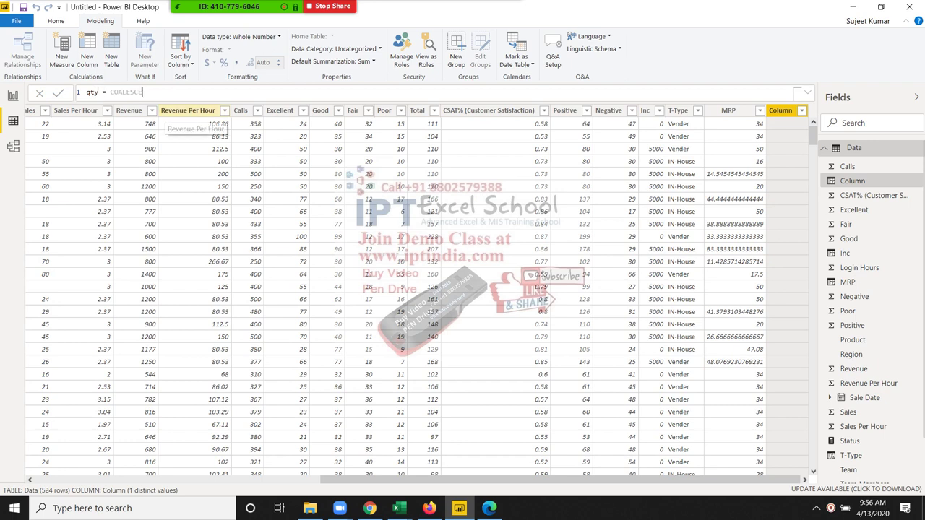
{"action": "key", "text": "BackSpace"}
{"action": "key", "text": "BackSpace"}
{"action": "key", "text": "BackSpace"}
{"action": "key", "text": "BackSpace"}
{"action": "key", "text": "BackSpace"}
{"action": "key", "text": "BackSpace"}
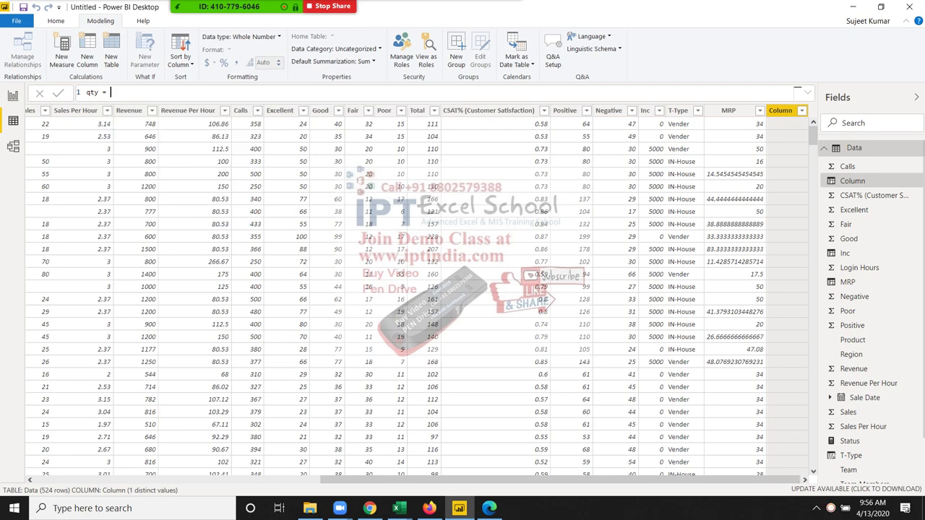
{"action": "type", "text": "col"}
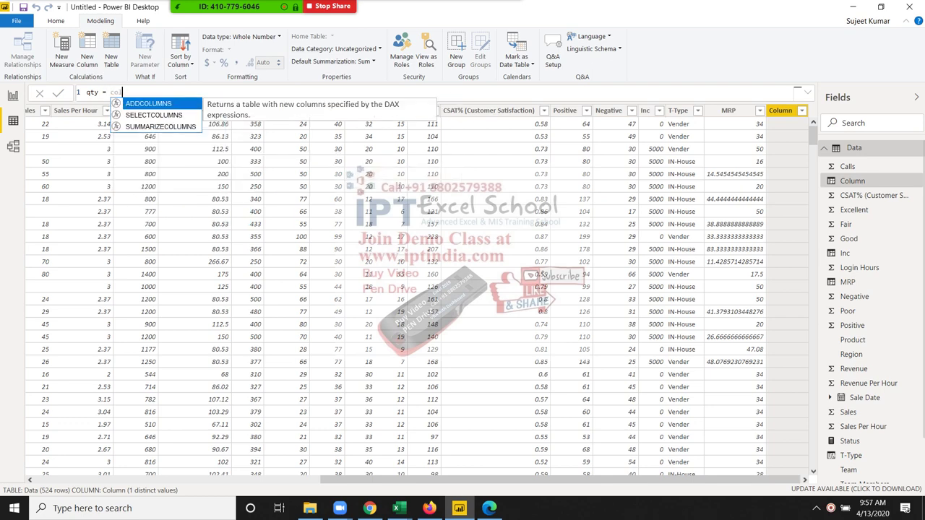
{"action": "key", "text": "BackSpace"}
{"action": "key", "text": "BackSpace"}
{"action": "key", "text": "BackSpace"}
{"action": "key", "text": "BackSpace"}
{"action": "key", "text": "BackSpace"}
{"action": "key", "text": "BackSpace"}
{"action": "key", "text": "BackSpace"}
{"action": "key", "text": "BackSpace"}
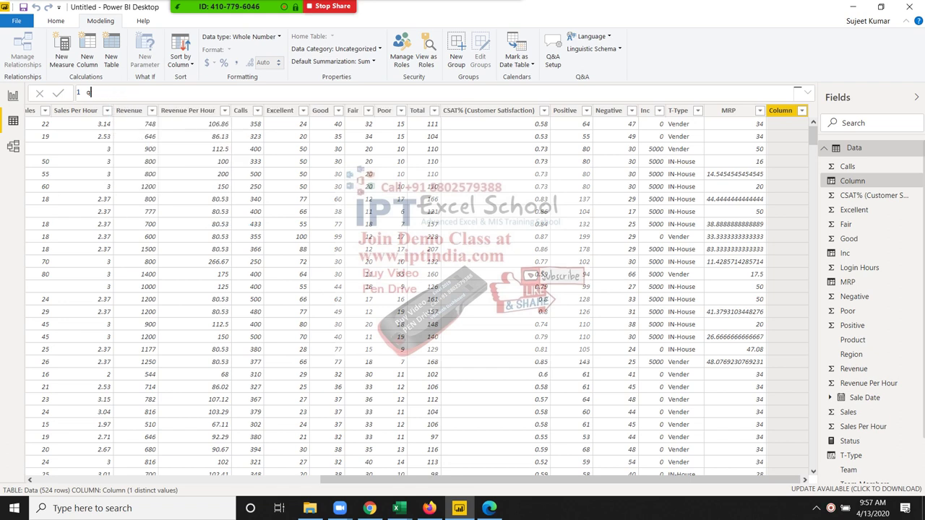
{"action": "key", "text": "BackSpace"}
{"action": "key", "text": "Escape"}
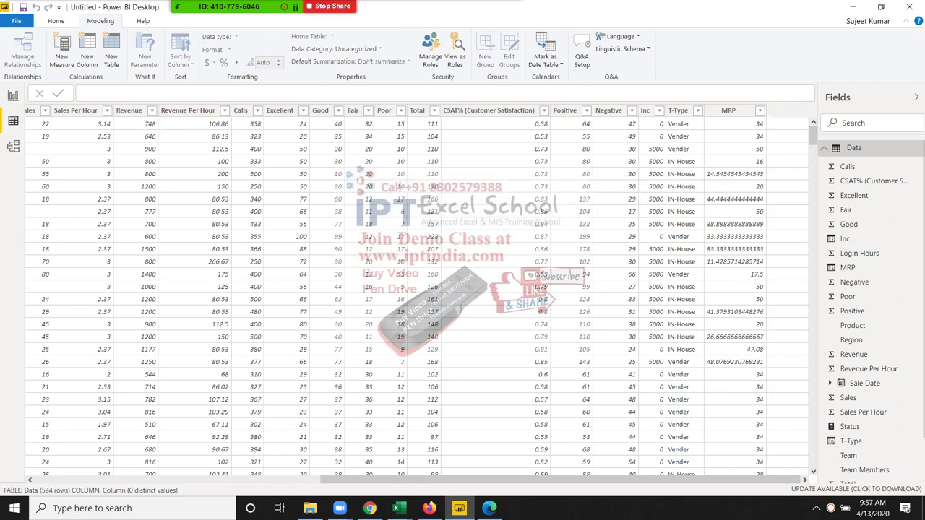
{"action": "key", "text": "alt+Tab"}
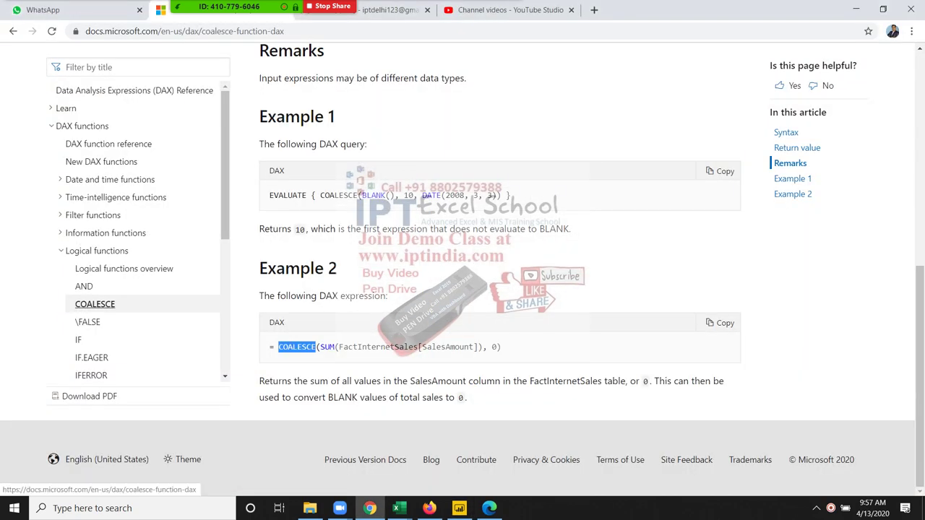
- Highlight SUM(FactInternetSales[SalesAmount]) in Example 2 again, then switch back to Power BI
{"action": "left_click_drag", "start_coordinate": [319, 346], "coordinate": [483, 347]}
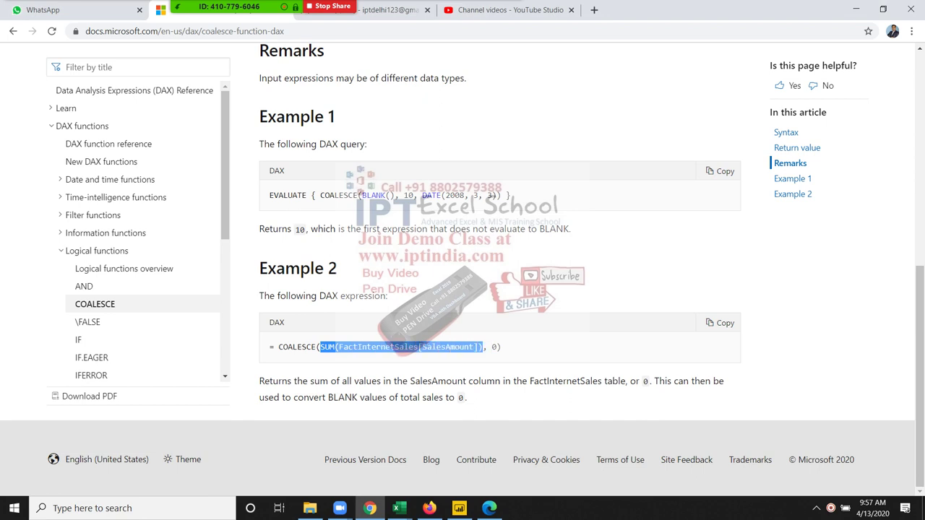
{"action": "scroll", "coordinate": [137, 231], "scroll_direction": "down", "scroll_amount": 1}
{"action": "scroll", "coordinate": [138, 232], "scroll_direction": "down", "scroll_amount": 2}
{"action": "scroll", "coordinate": [137, 231], "scroll_direction": "down", "scroll_amount": 1}
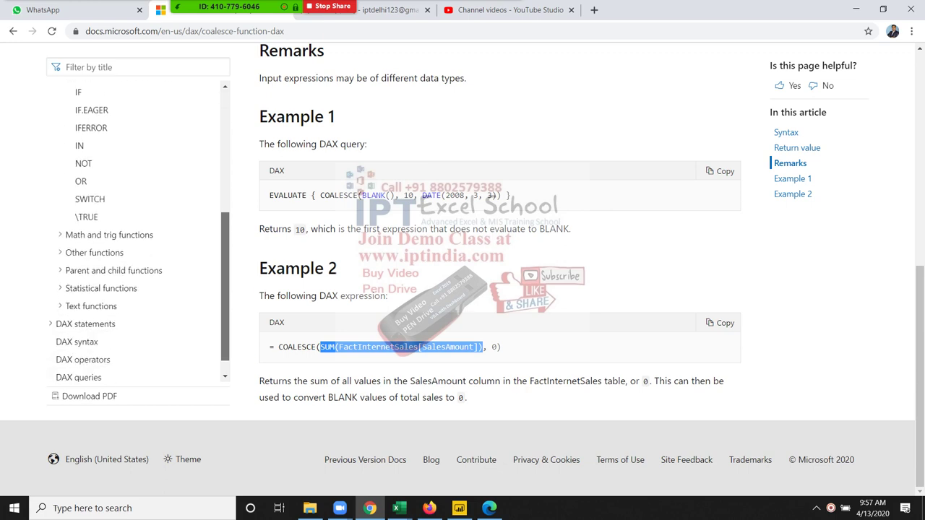
{"action": "scroll", "coordinate": [137, 232], "scroll_direction": "up", "scroll_amount": 2}
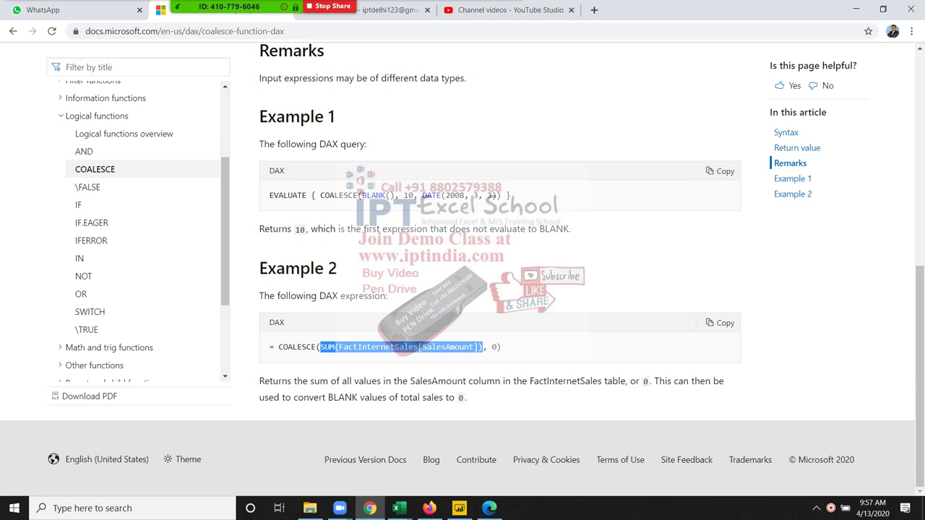
{"action": "key", "text": "alt+Tab"}
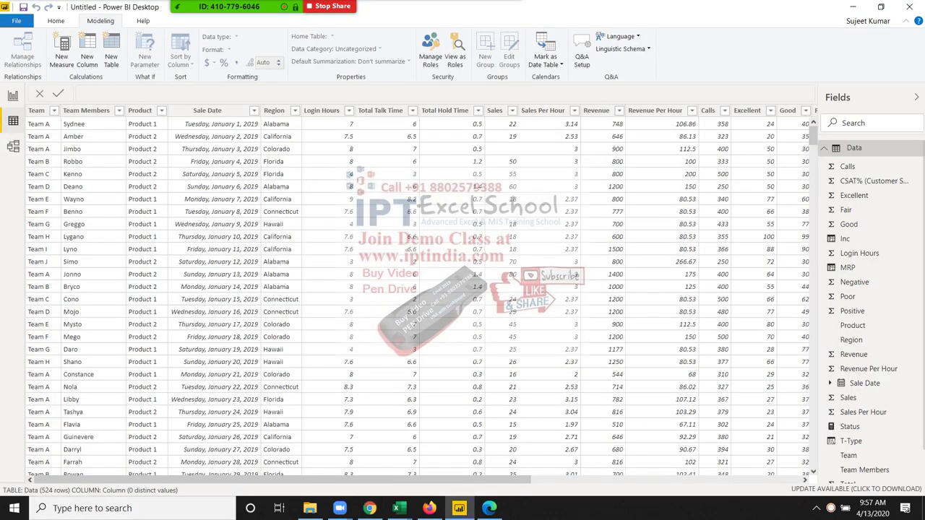
- On the report canvas, build a Region column chart with Sales as its values
{"action": "left_click", "coordinate": [86, 110]}
{"action": "left_click", "coordinate": [13, 95]}
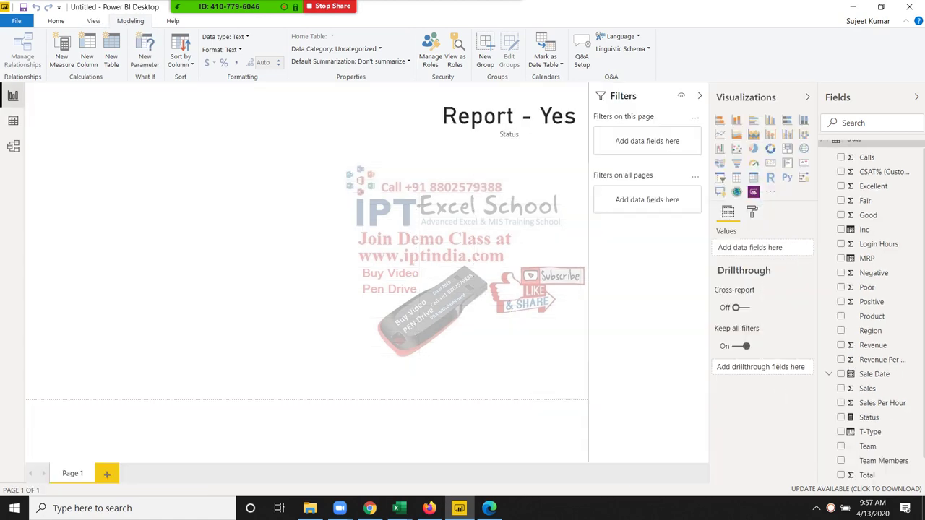
{"action": "left_click", "coordinate": [508, 119]}
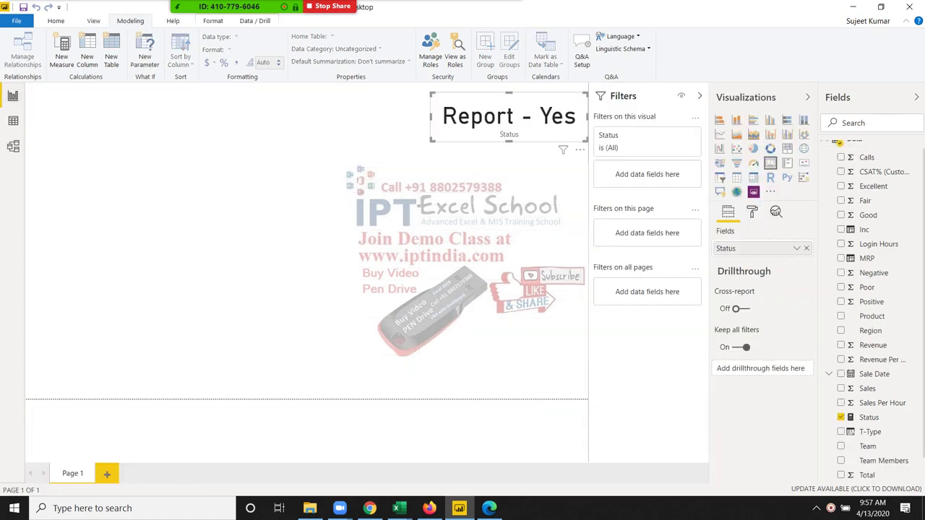
{"action": "key", "text": "Escape"}
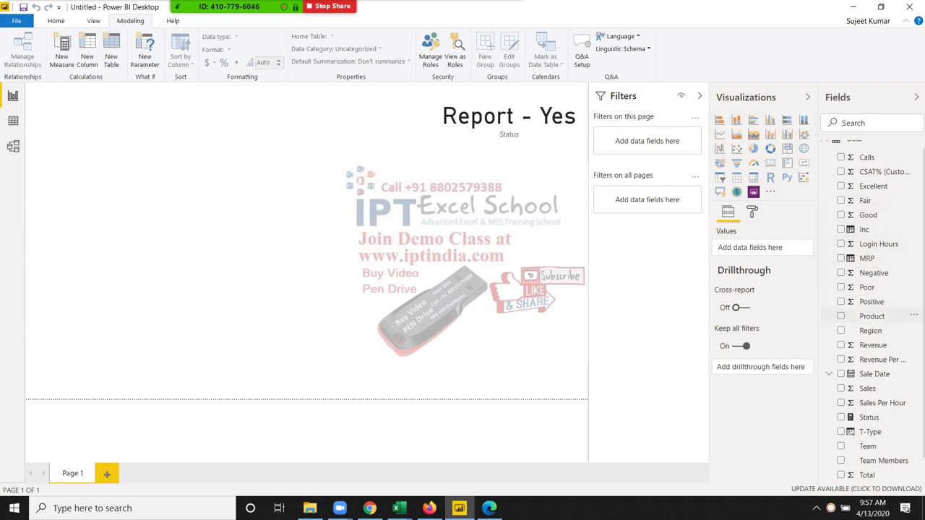
{"action": "left_click_drag", "start_coordinate": [870, 330], "coordinate": [175, 197]}
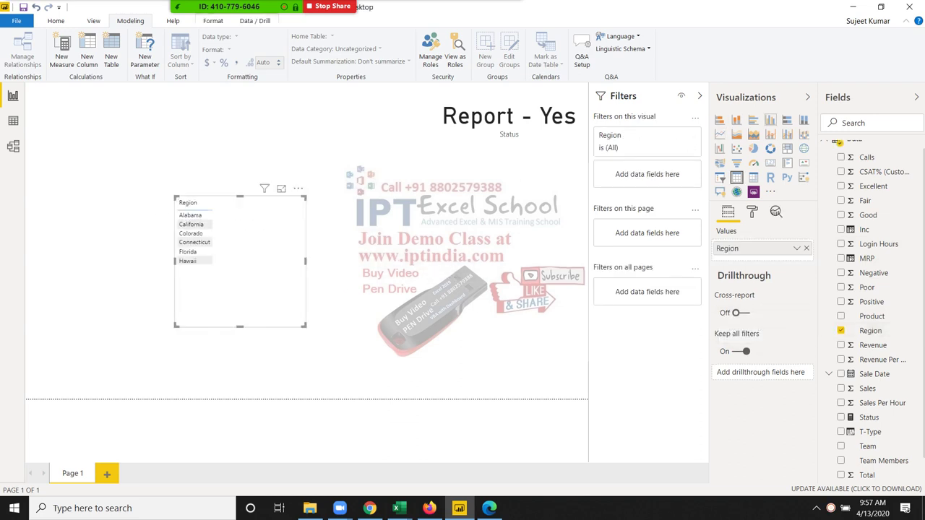
{"action": "left_click", "coordinate": [770, 119]}
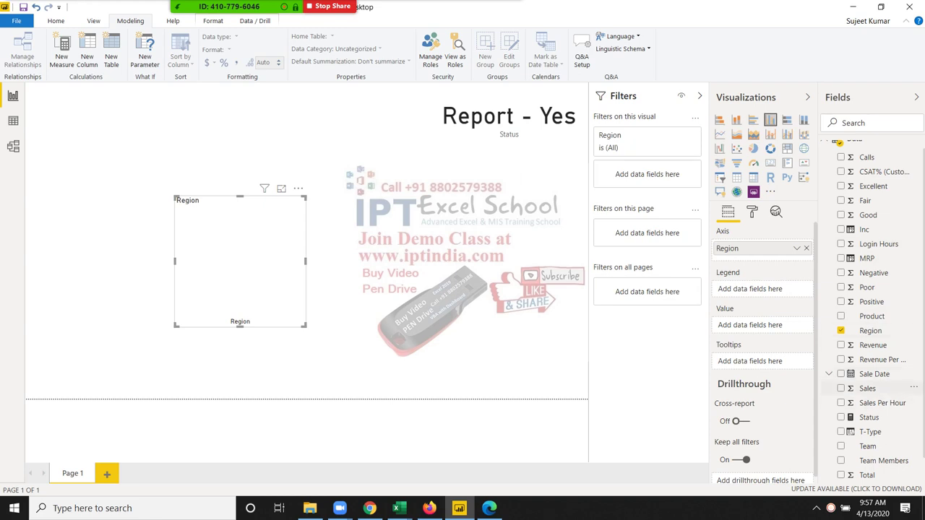
{"action": "left_click", "coordinate": [840, 388]}
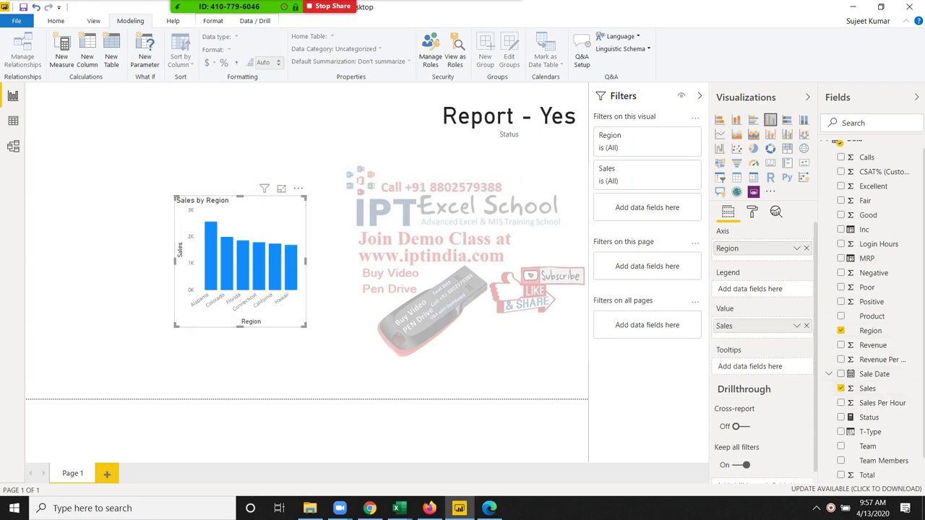
- Widen, move and enlarge the Sales by Region chart at top-left, and check its Region filter
{"action": "left_click_drag", "start_coordinate": [306, 260], "coordinate": [494, 260]}
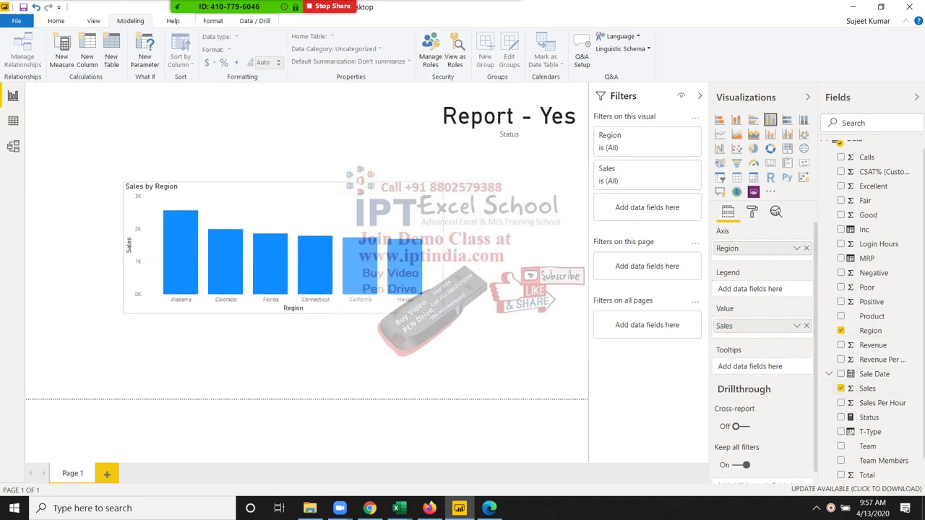
{"action": "left_click_drag", "start_coordinate": [334, 260], "coordinate": [186, 215]}
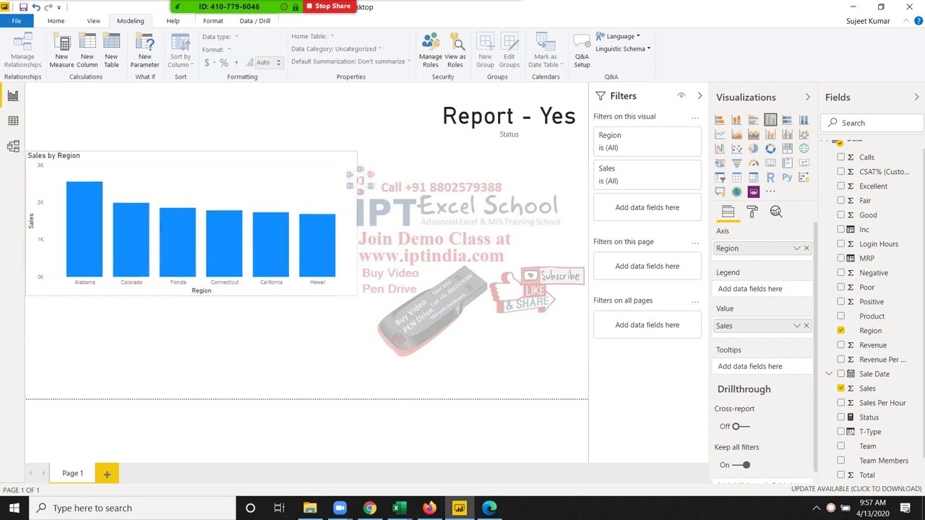
{"action": "left_click_drag", "start_coordinate": [346, 281], "coordinate": [383, 326]}
{"action": "left_click", "coordinate": [289, 361]}
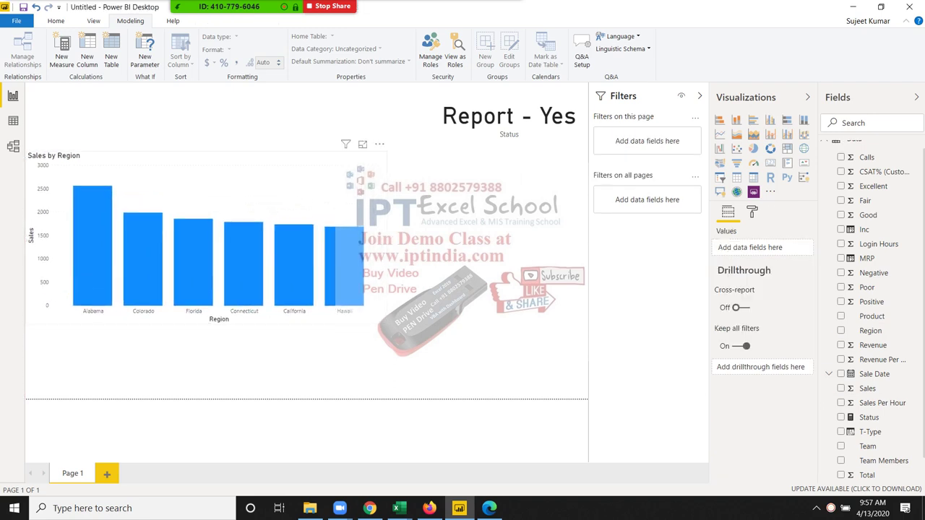
{"action": "left_click", "coordinate": [216, 239]}
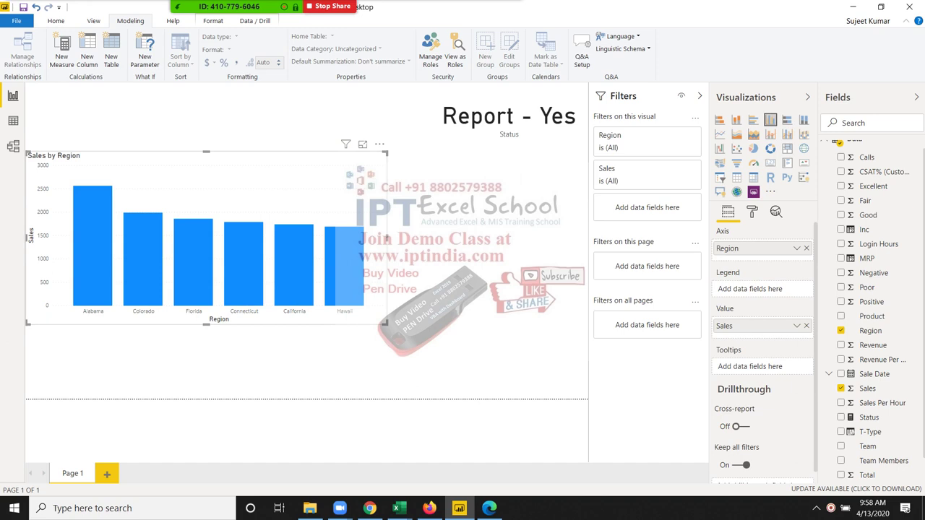
{"action": "left_click", "coordinate": [677, 135]}
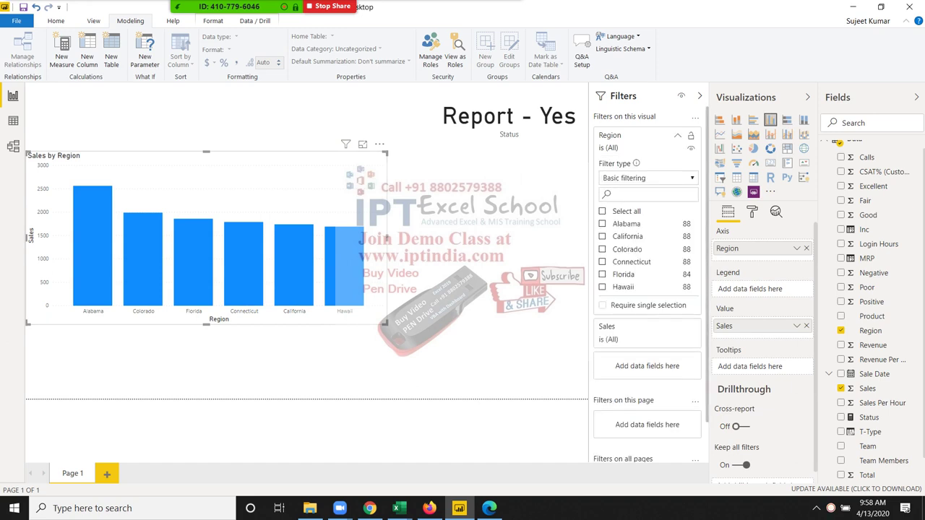
{"action": "key", "text": "Escape"}
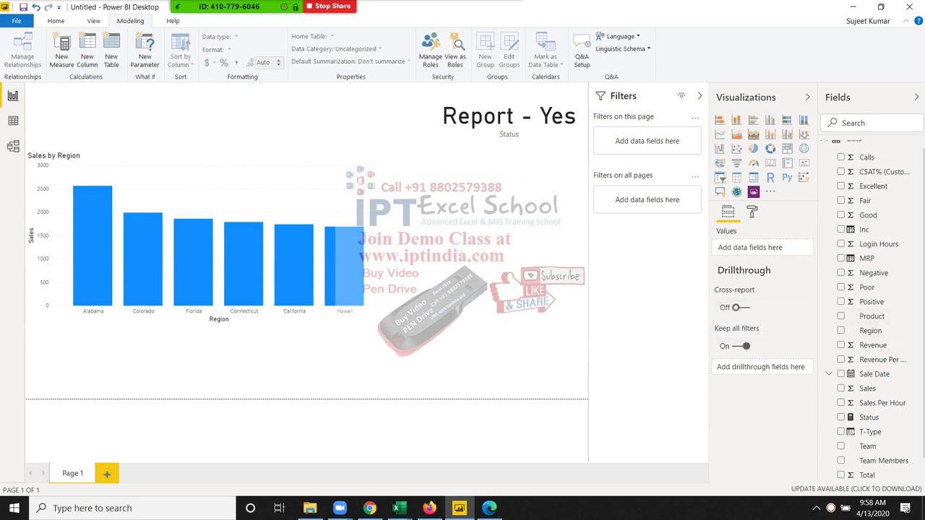
{"action": "left_click", "coordinate": [719, 177]}
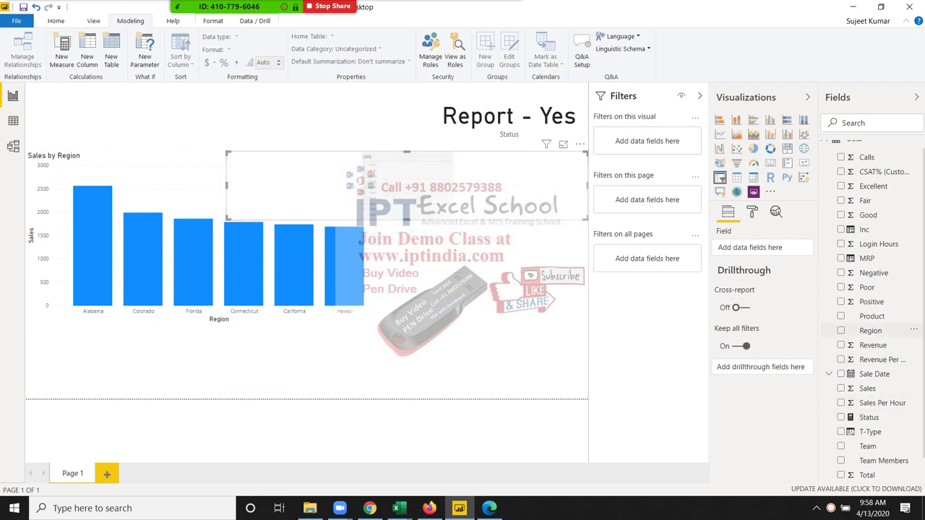
{"action": "left_click", "coordinate": [840, 316]}
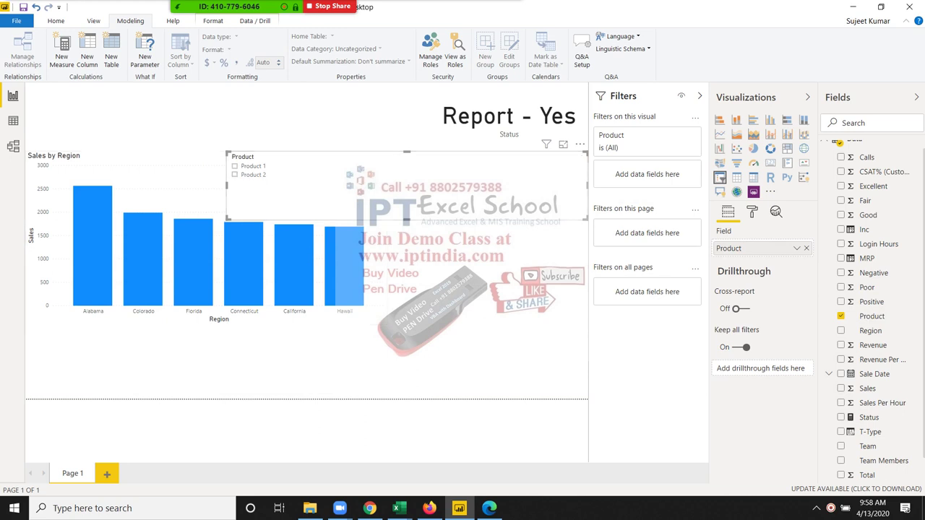
{"action": "left_click_drag", "start_coordinate": [587, 220], "coordinate": [292, 194]}
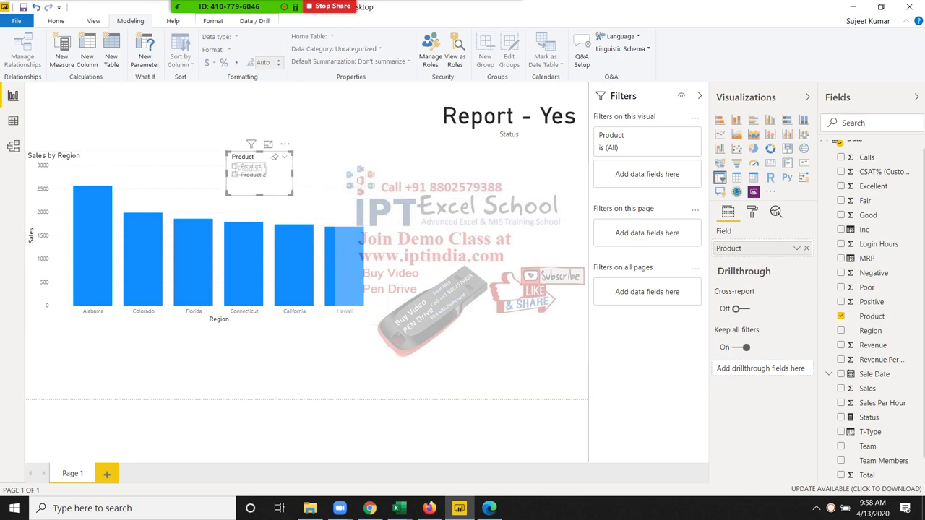
{"action": "left_click_drag", "start_coordinate": [241, 172], "coordinate": [537, 185]}
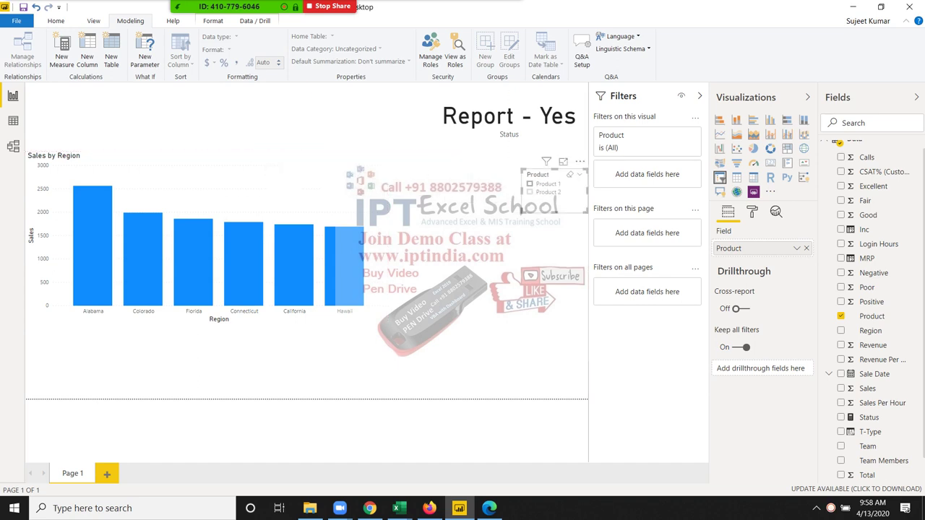
{"action": "left_click", "coordinate": [529, 183]}
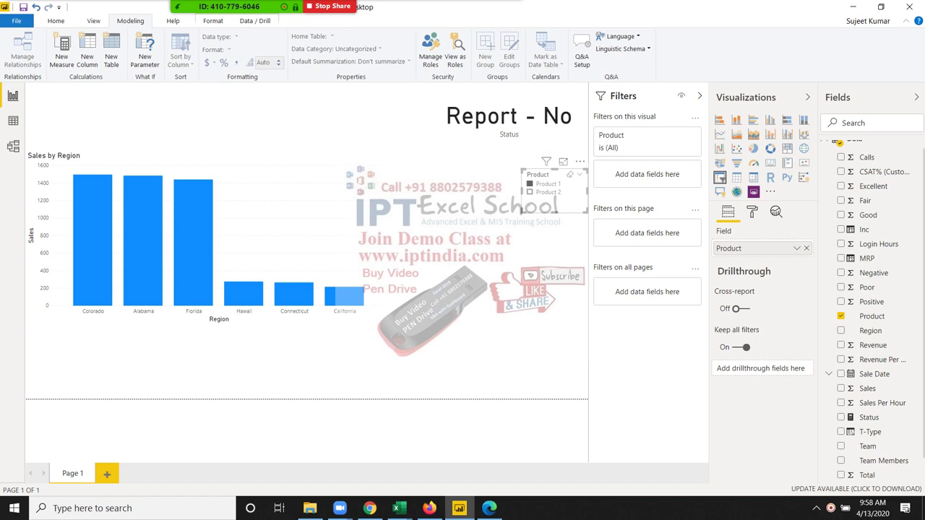
{"action": "left_click", "coordinate": [529, 192]}
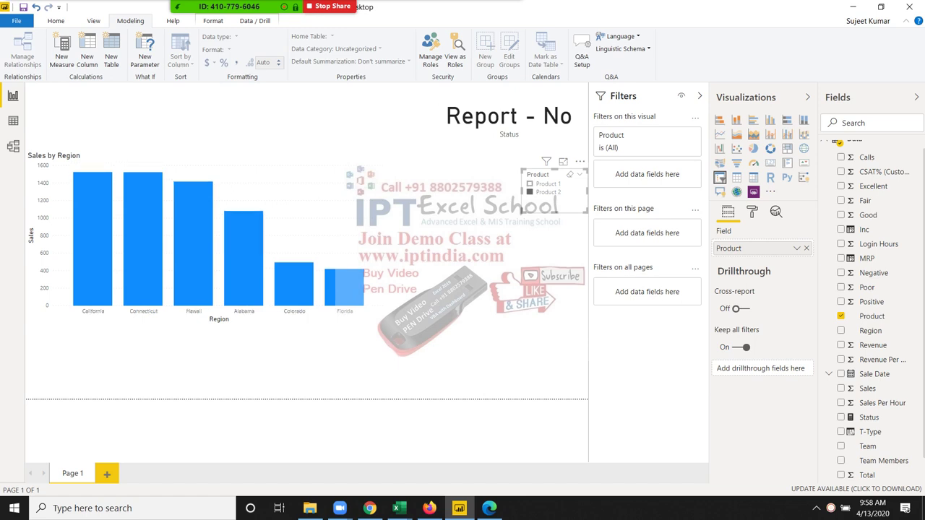
{"action": "left_click", "coordinate": [578, 175]}
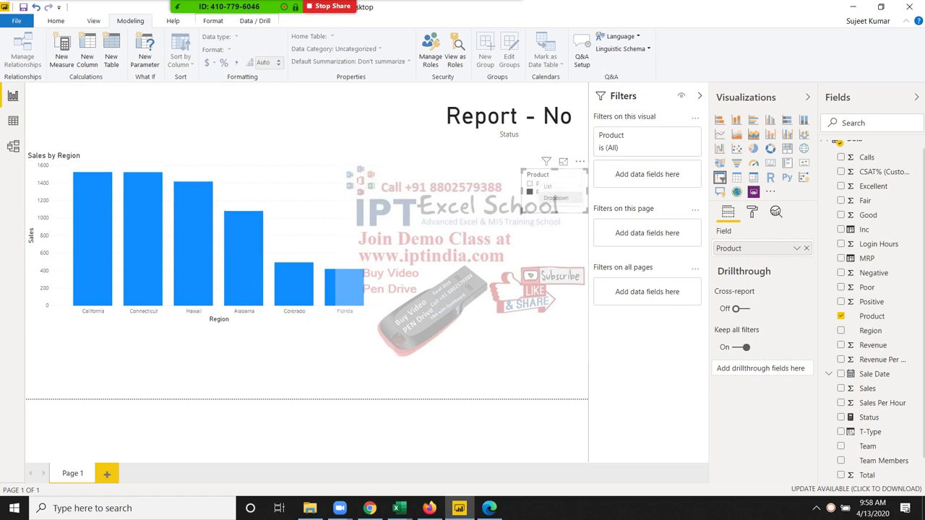
{"action": "left_click", "coordinate": [555, 197]}
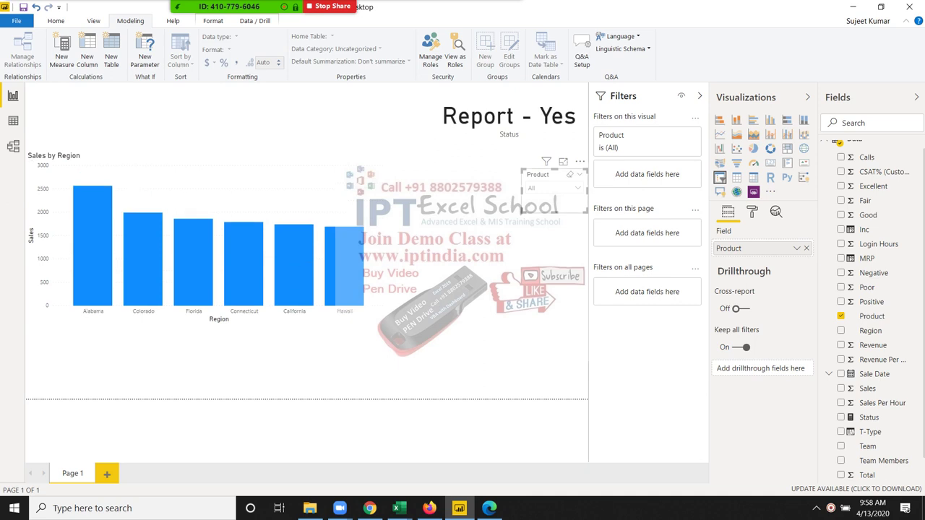
{"action": "key", "text": "Delete"}
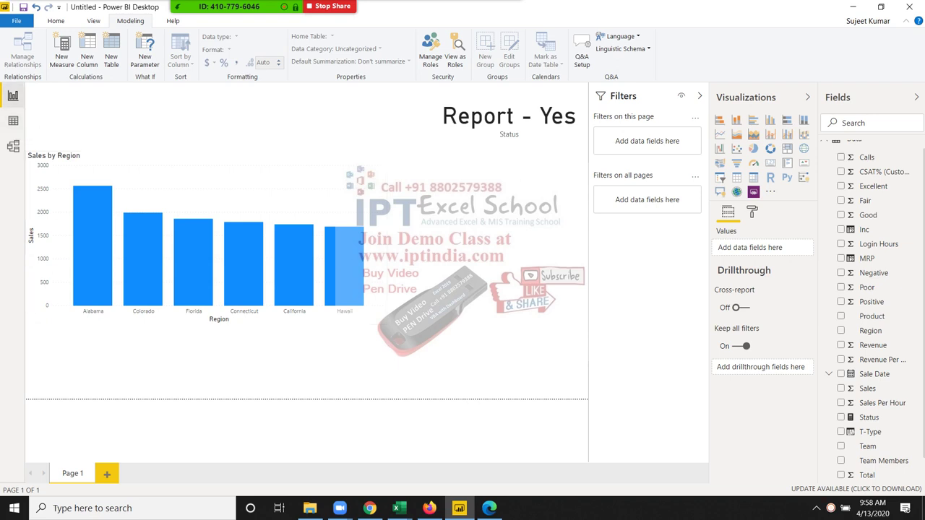
- In Data view, start a new calculated table but discard the draft and collapse the Data fields
{"action": "left_click", "coordinate": [13, 121]}
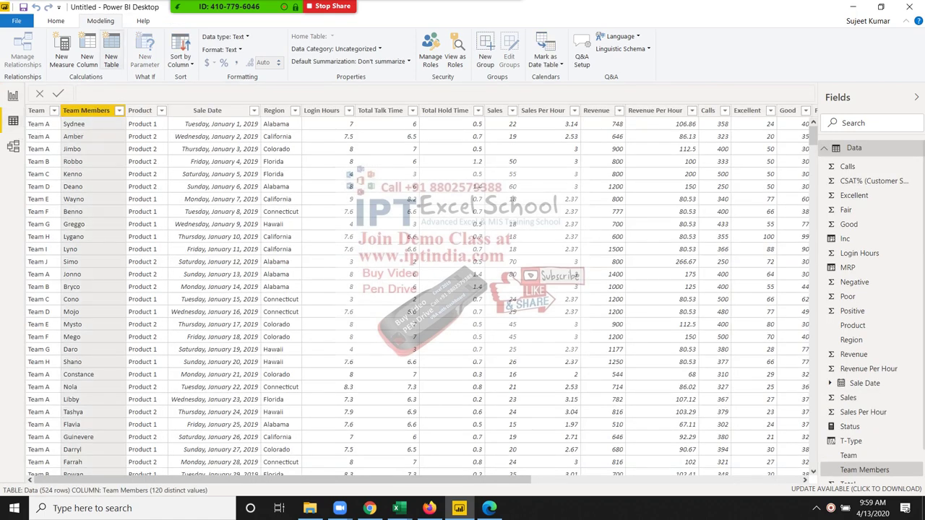
{"action": "left_click", "coordinate": [111, 56]}
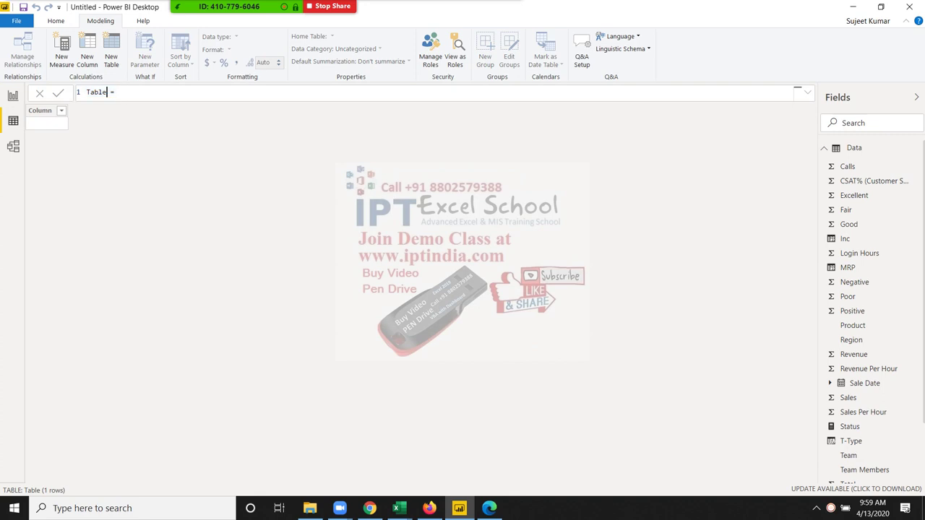
{"action": "double_click", "coordinate": [97, 92]}
{"action": "left_click", "coordinate": [854, 148]}
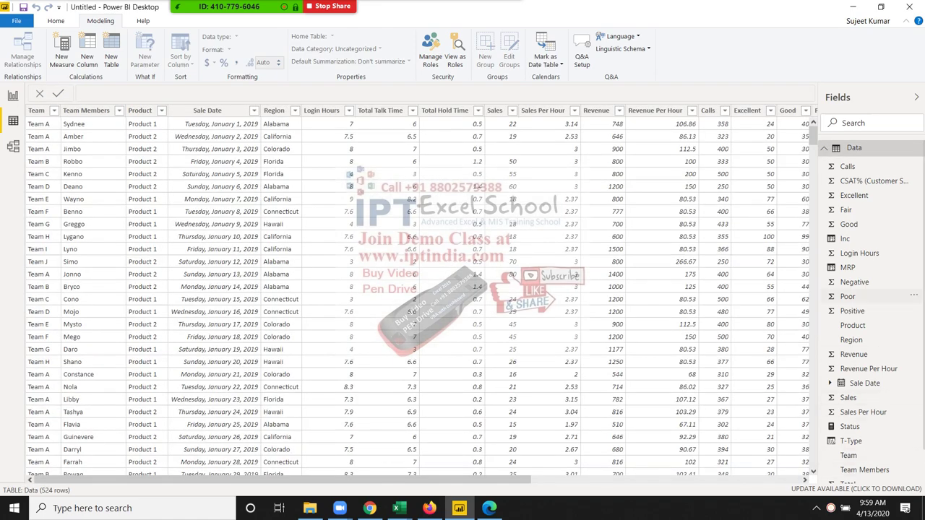
{"action": "left_click", "coordinate": [823, 148]}
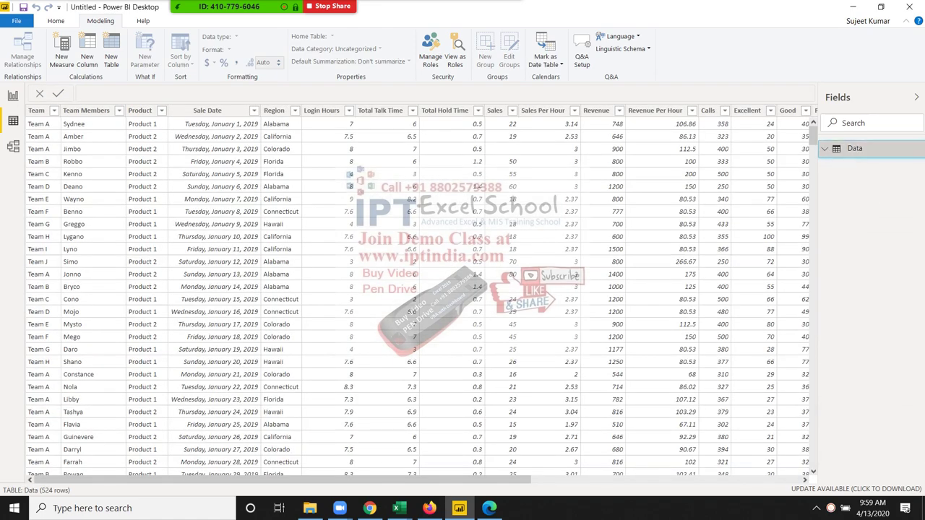
- Create the calculated table PR-1 = FILTER(Data, Data[Product]="Product 1")
{"action": "left_click", "coordinate": [112, 52]}
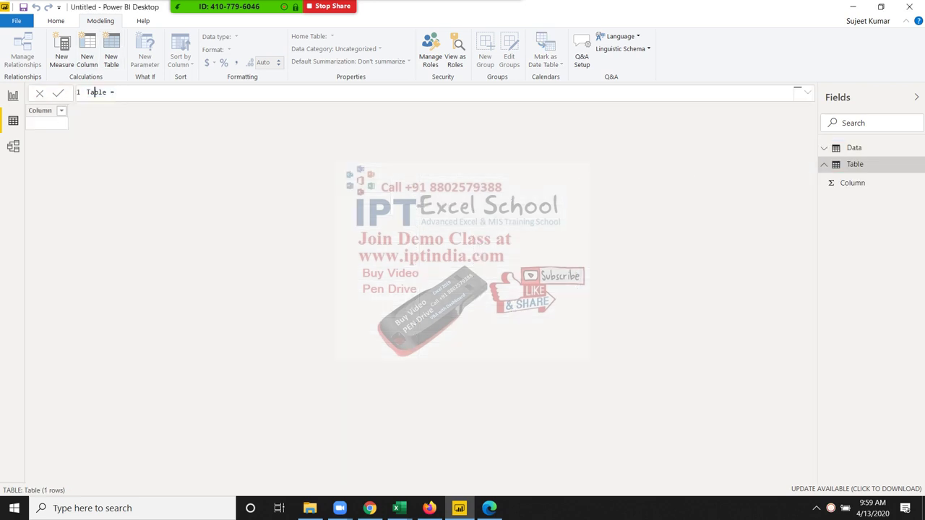
{"action": "type", "text": "PR"}
{"action": "type", "text": "-1"}
{"action": "type", "text": "fil"}
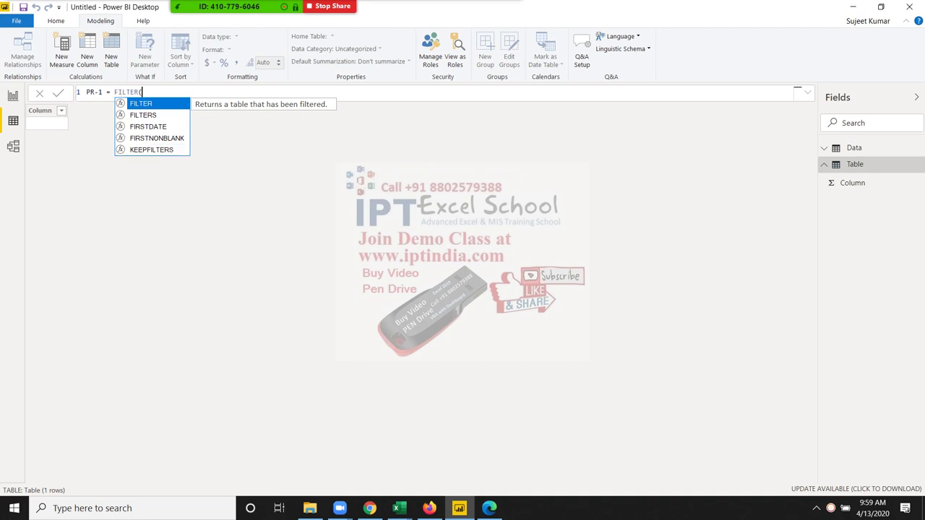
{"action": "key", "text": "Tab"}
{"action": "key", "text": "Down"}
{"action": "key", "text": "Down"}
{"action": "key", "text": "Down"}
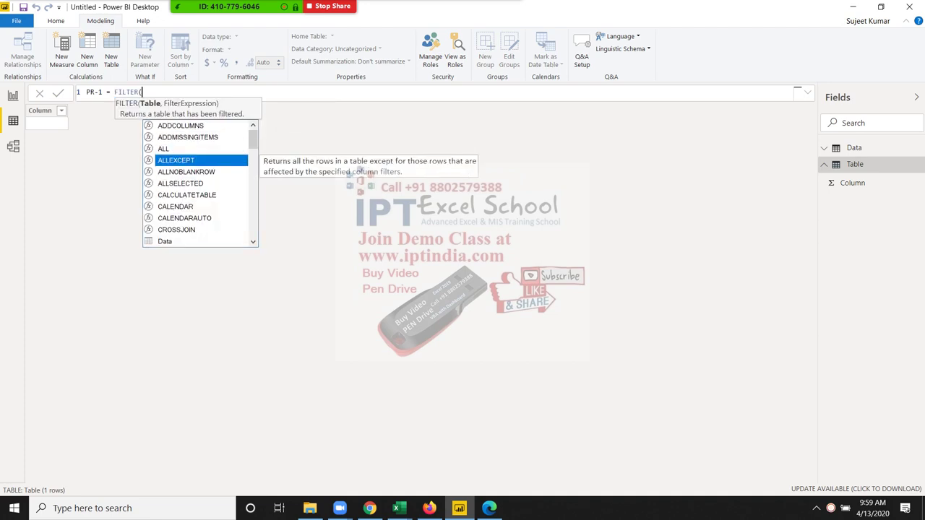
{"action": "key", "text": "Down"}
{"action": "key", "text": "Down"}
{"action": "key", "text": "Down"}
{"action": "key", "text": "Down"}
{"action": "key", "text": "Down"}
{"action": "key", "text": "Tab"}
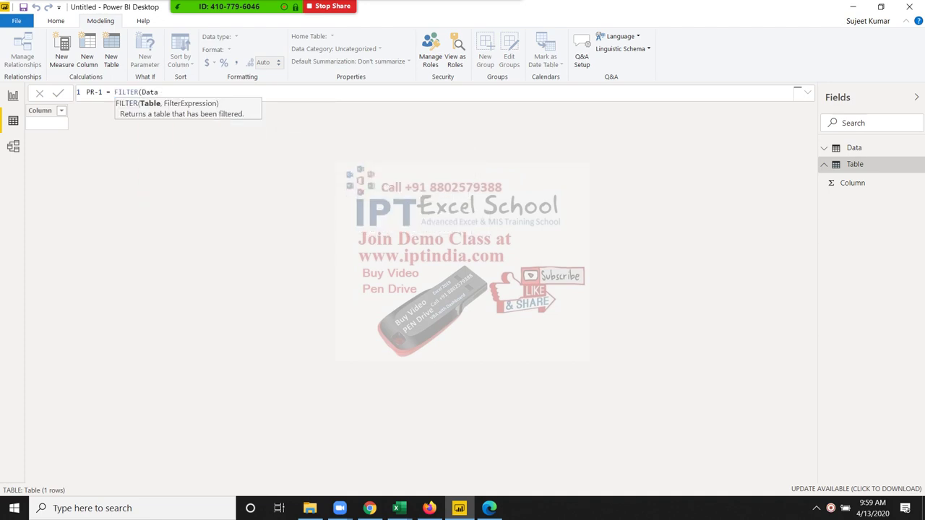
{"action": "type", "text": ","}
{"action": "type", "text": "pr"}
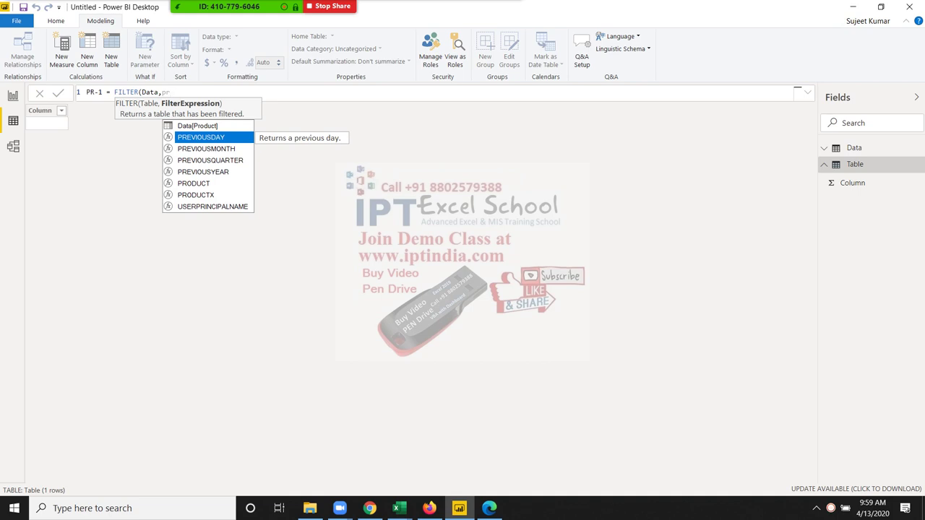
{"action": "key", "text": "Tab"}
{"action": "type", "text": "="}
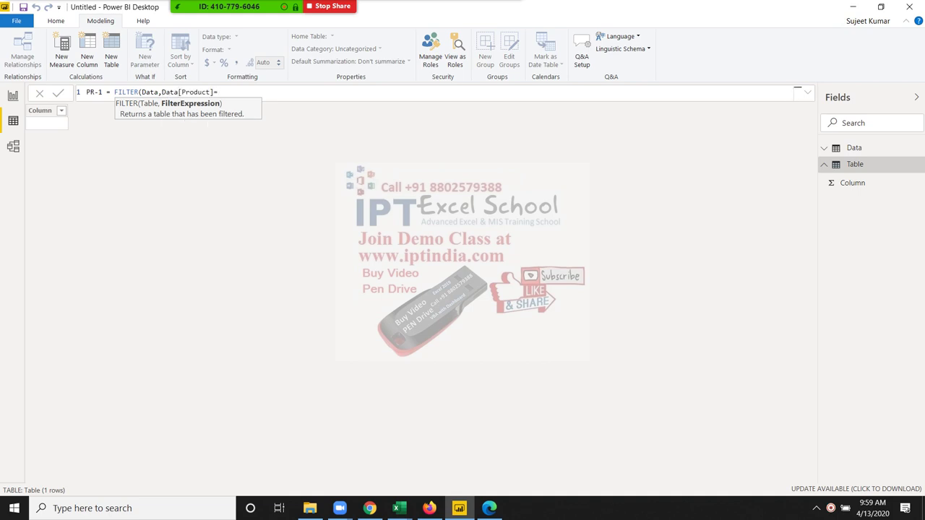
{"action": "type", "text": "\"Pr"}
{"action": "type", "text": "oduct"}
{"action": "type", "text": " 1"}
{"action": "type", "text": "\")"}
{"action": "key", "text": "Return"}
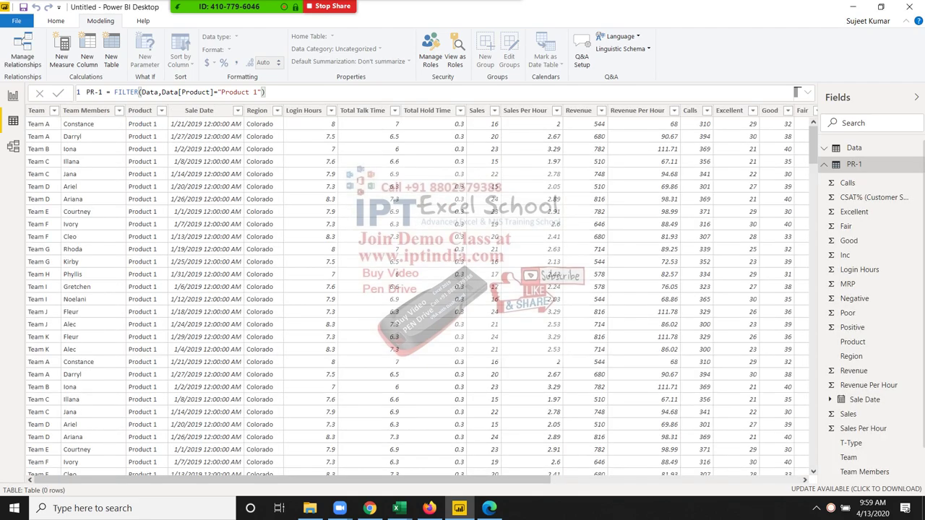
- Check that PR-1 holds only Product 1 rows, then return to the report canvas
{"action": "left_click", "coordinate": [140, 109]}
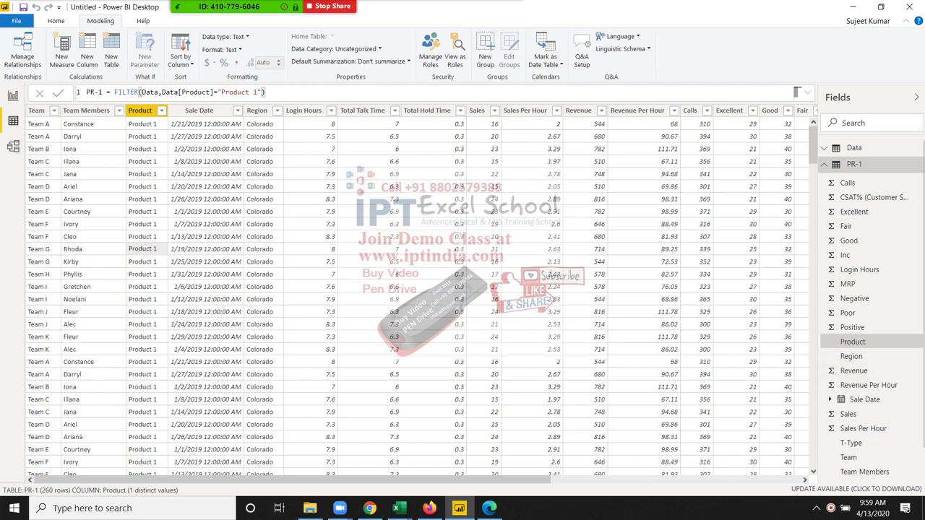
{"action": "scroll", "coordinate": [418, 298], "scroll_direction": "down", "scroll_amount": 2}
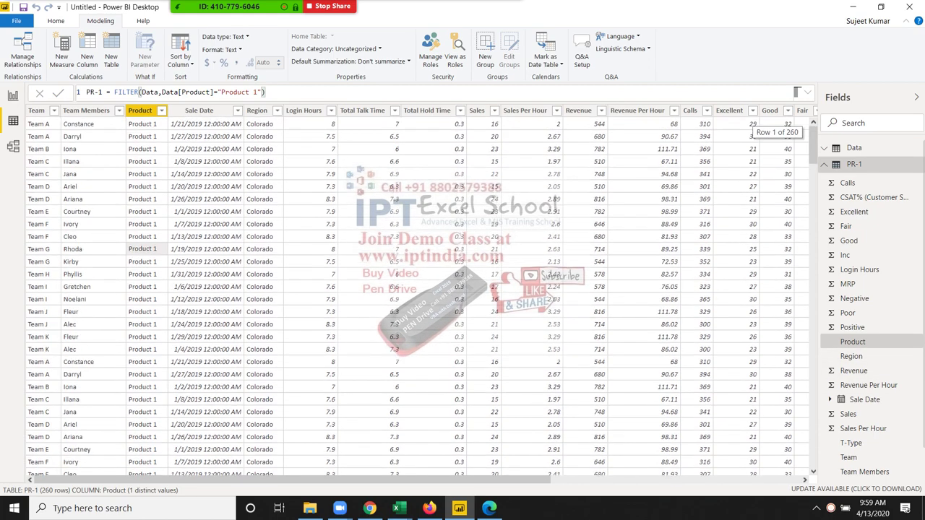
{"action": "scroll", "coordinate": [882, 171], "scroll_direction": "down", "scroll_amount": 1}
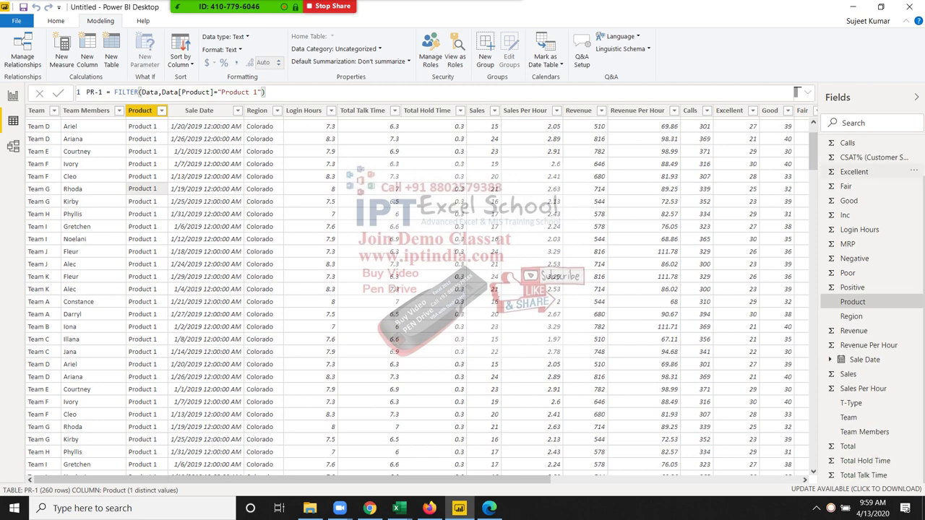
{"action": "scroll", "coordinate": [882, 171], "scroll_direction": "up", "scroll_amount": 1}
{"action": "left_click", "coordinate": [854, 165]}
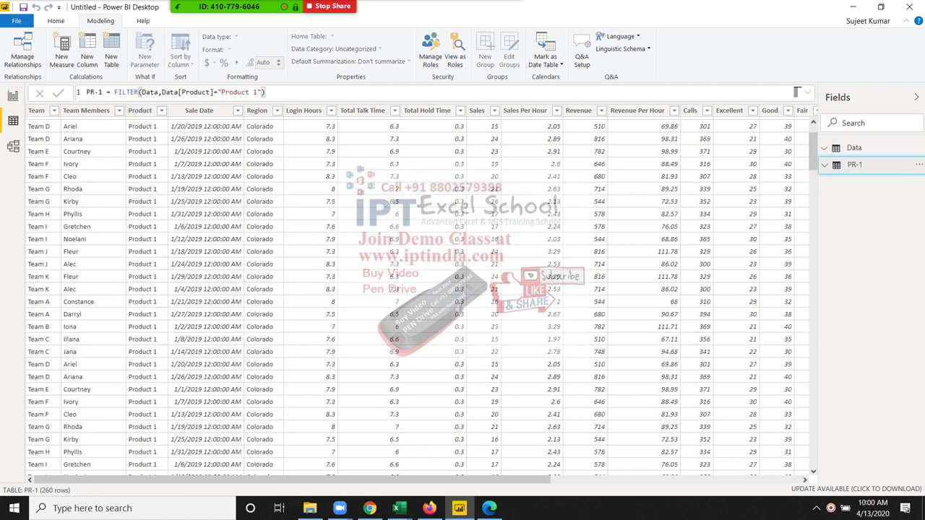
{"action": "left_click", "coordinate": [855, 165]}
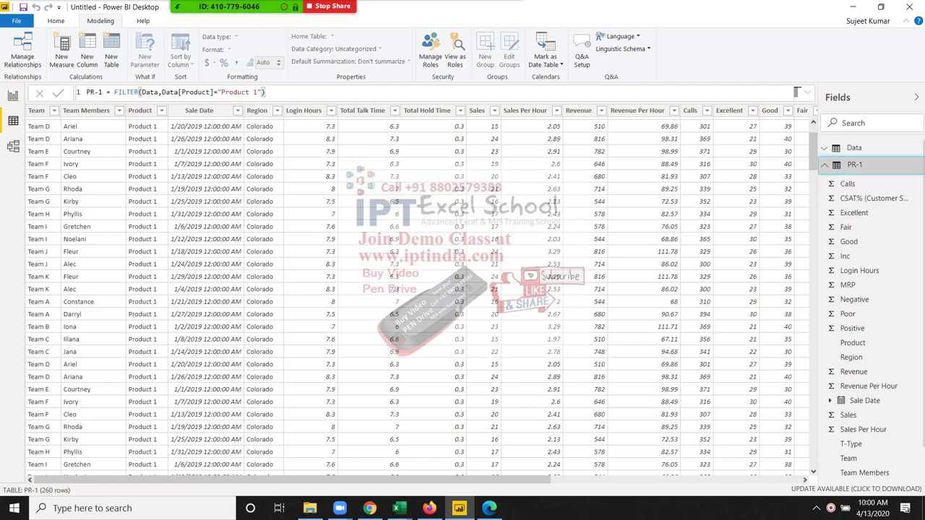
{"action": "left_click", "coordinate": [13, 95]}
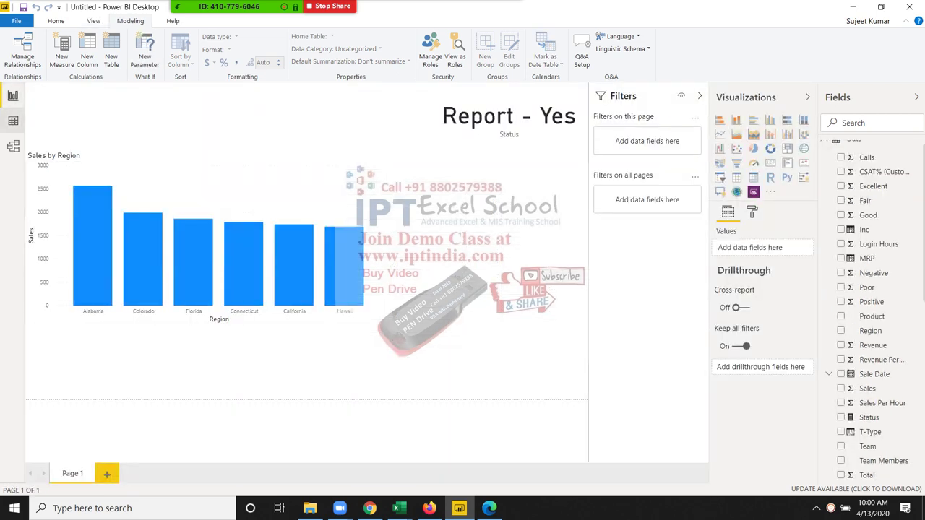
- Add Page 2 with a large Sales by Region bar chart from PR-1, then go back to Page 1
{"action": "left_click", "coordinate": [106, 473]}
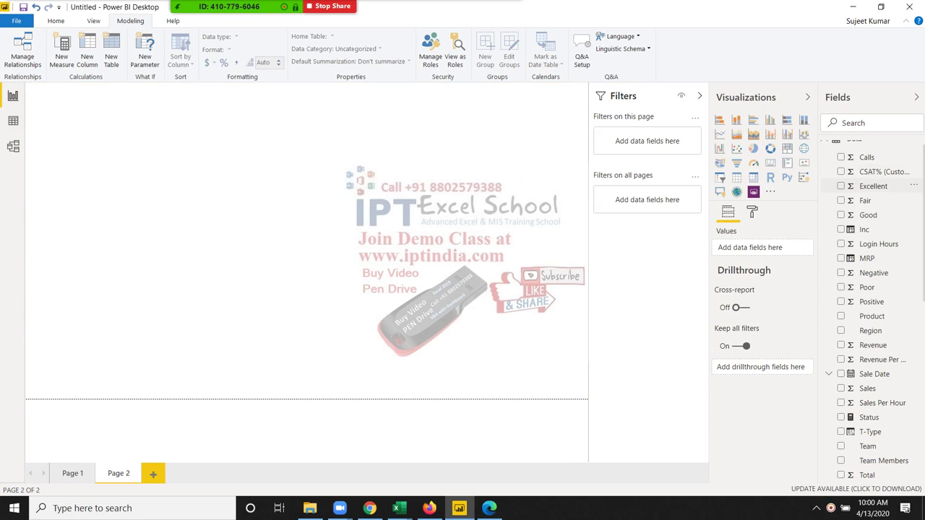
{"action": "scroll", "coordinate": [881, 185], "scroll_direction": "up", "scroll_amount": 1}
{"action": "scroll", "coordinate": [874, 239], "scroll_direction": "up", "scroll_amount": 1}
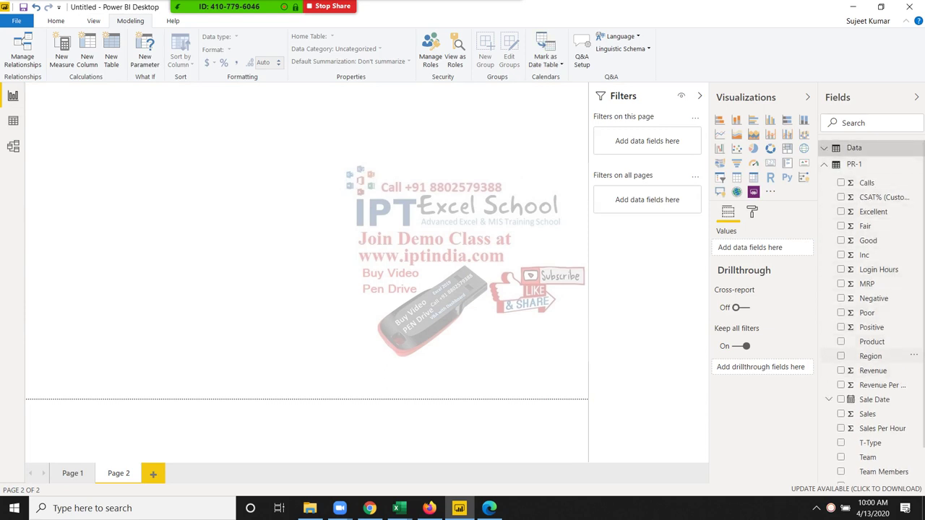
{"action": "left_click", "coordinate": [840, 355]}
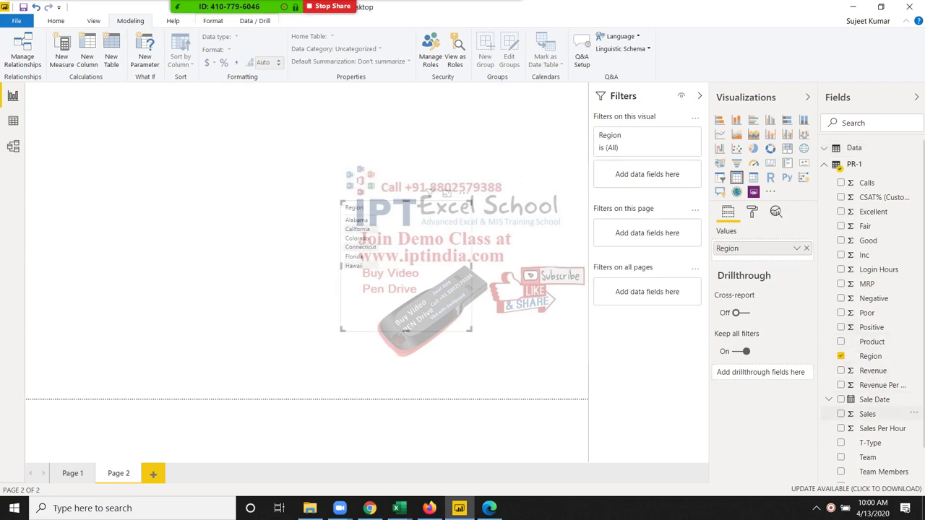
{"action": "left_click", "coordinate": [840, 413]}
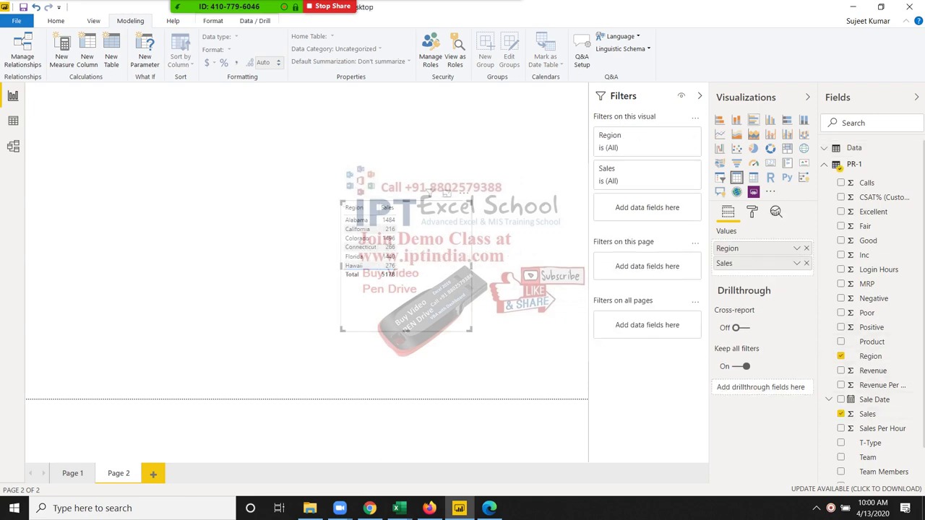
{"action": "left_click", "coordinate": [719, 119]}
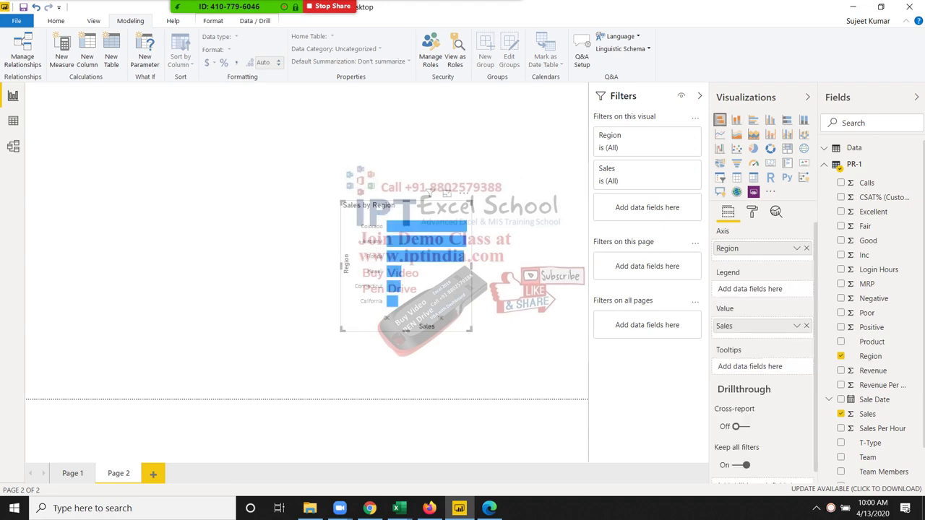
{"action": "left_click_drag", "start_coordinate": [340, 200], "coordinate": [116, 149]}
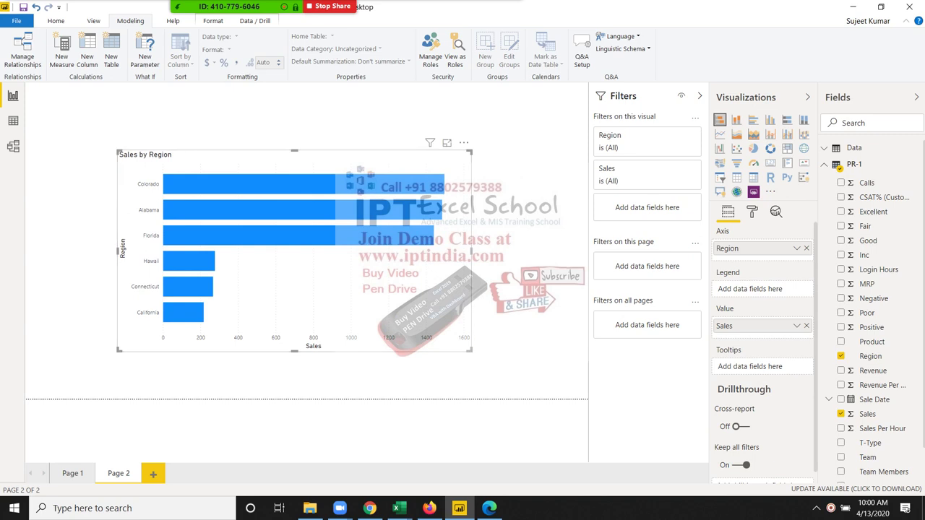
{"action": "key", "text": "Escape"}
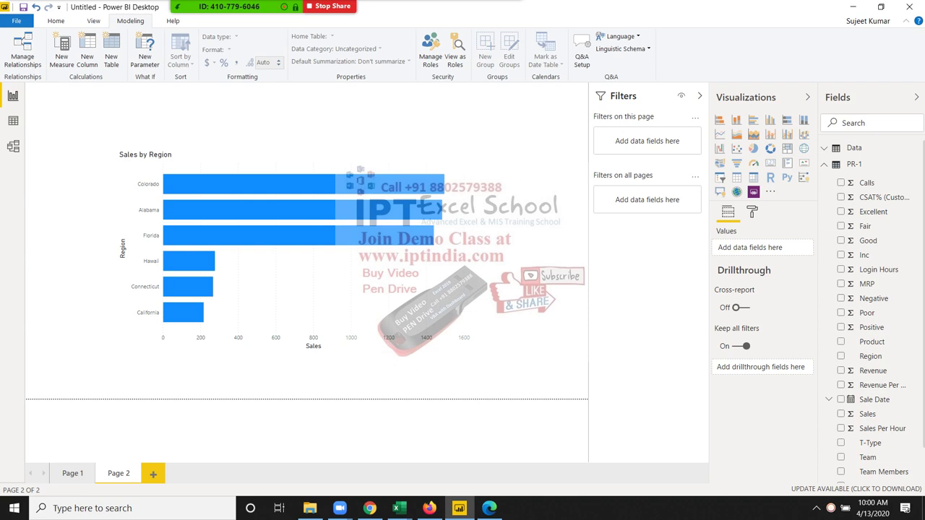
{"action": "left_click", "coordinate": [72, 473]}
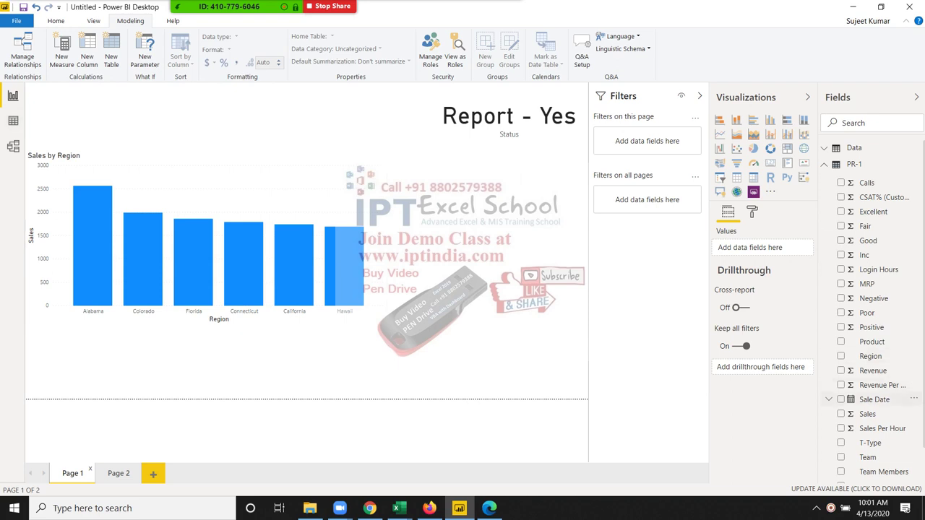
- Review the Data and Data[Product] arguments of the PR-1 formula, then start a new calculated table
{"action": "left_click", "coordinate": [854, 164]}
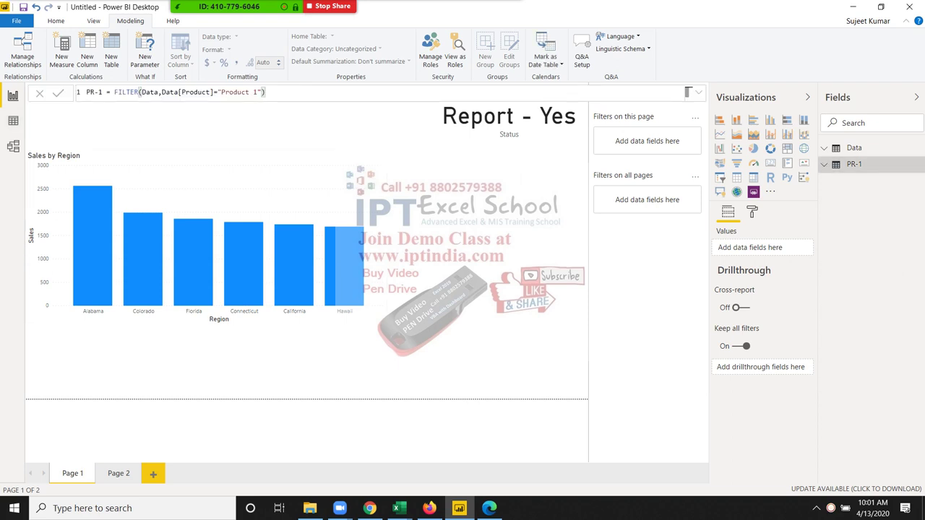
{"action": "mouse_move", "coordinate": [141, 92]}
{"action": "left_mouse_down"}
{"action": "mouse_move", "coordinate": [171, 91]}
{"action": "mouse_move", "coordinate": [158, 92]}
{"action": "left_mouse_up"}
{"action": "left_click_drag", "start_coordinate": [162, 92], "coordinate": [253, 92]}
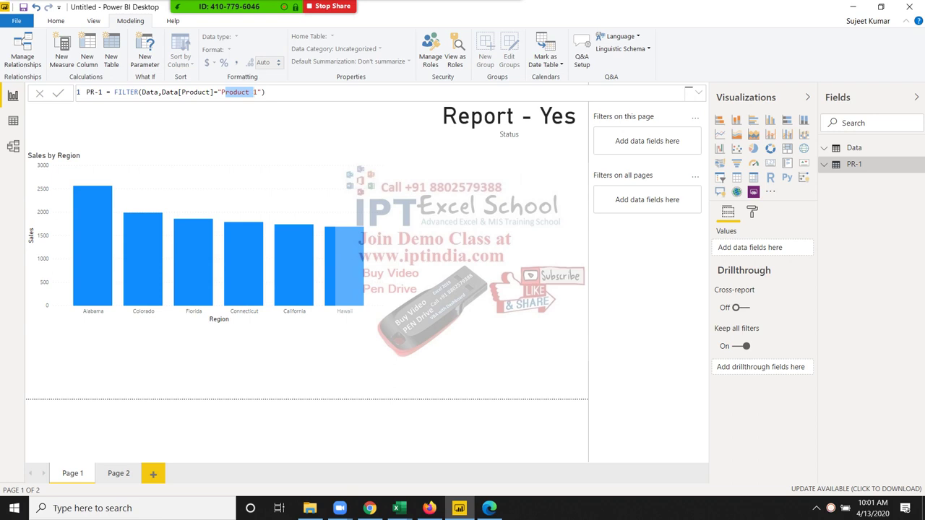
{"action": "left_click", "coordinate": [162, 92]}
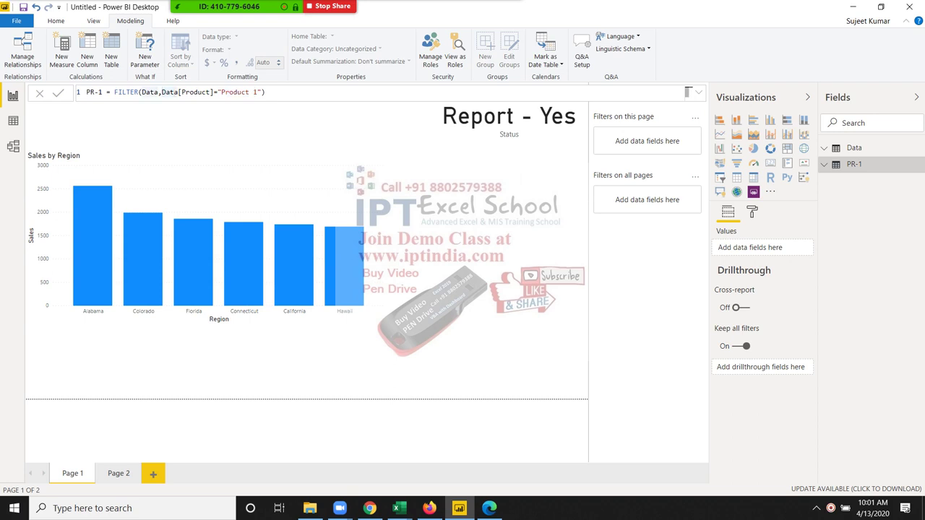
{"action": "left_click", "coordinate": [94, 137]}
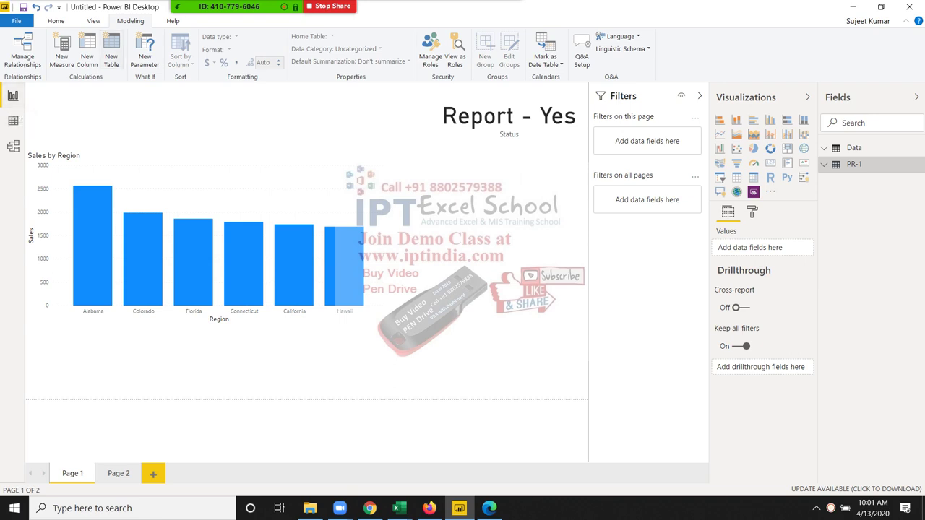
{"action": "left_click", "coordinate": [111, 55]}
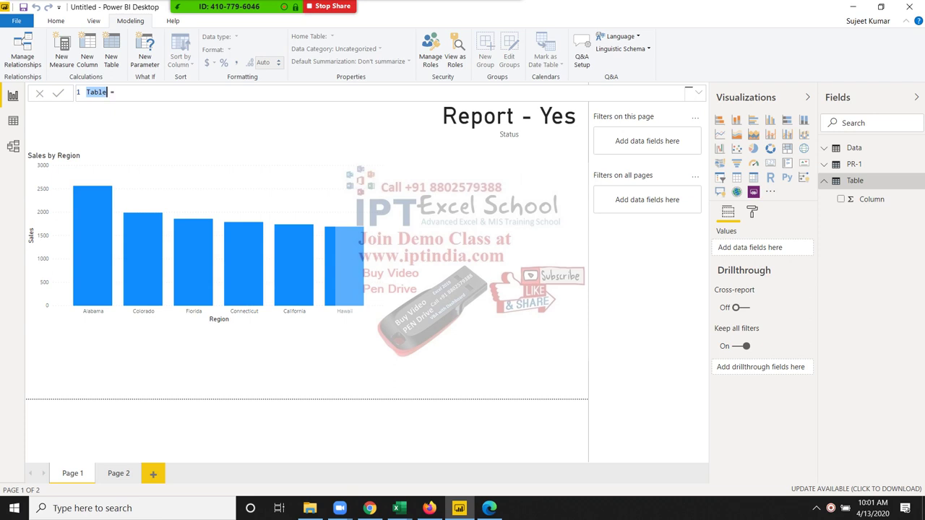
- Name the table TM with FILTER(Data, OR(Data[Team]="Team A", Data[Team]="Team B")) and view its rows
{"action": "type", "text": "TM"}
{"action": "key", "text": "Return"}
{"action": "type", "text": "fi"}
{"action": "key", "text": "Tab"}
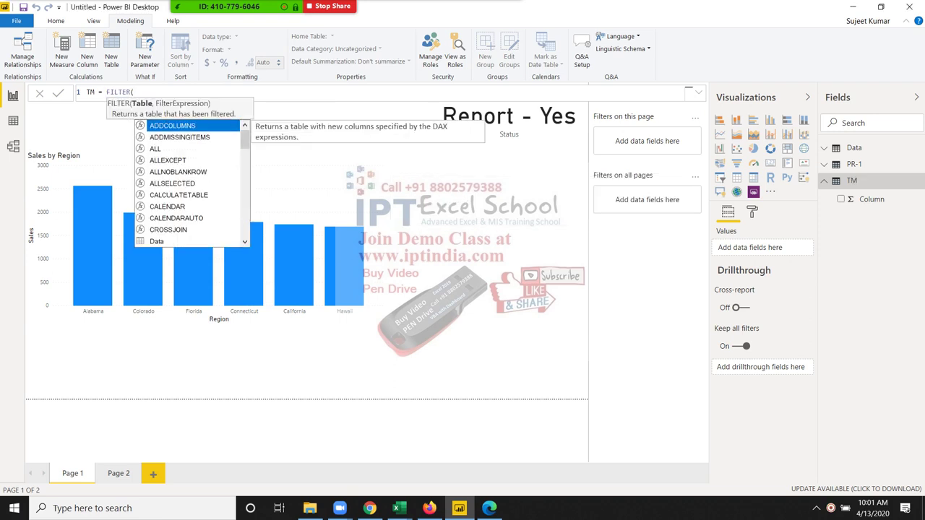
{"action": "type", "text": "da"}
{"action": "key", "text": "Tab"}
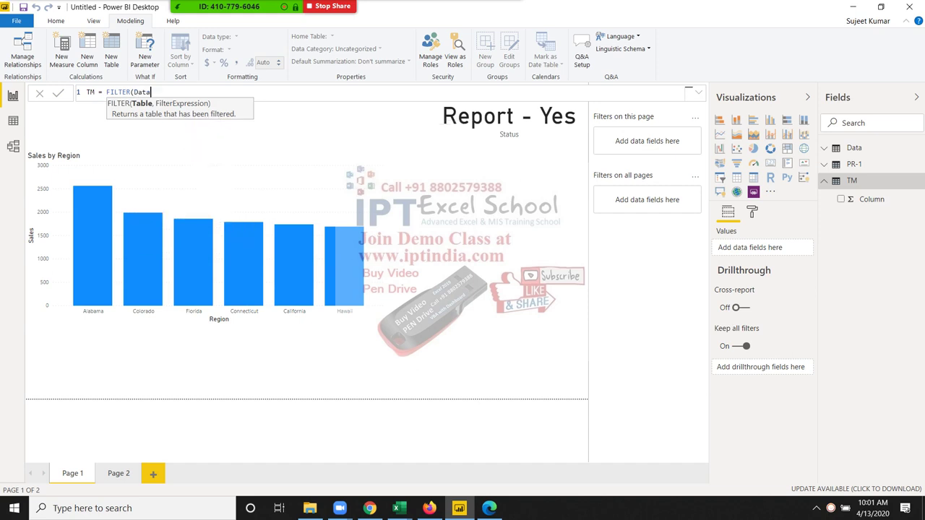
{"action": "type", "text": ","}
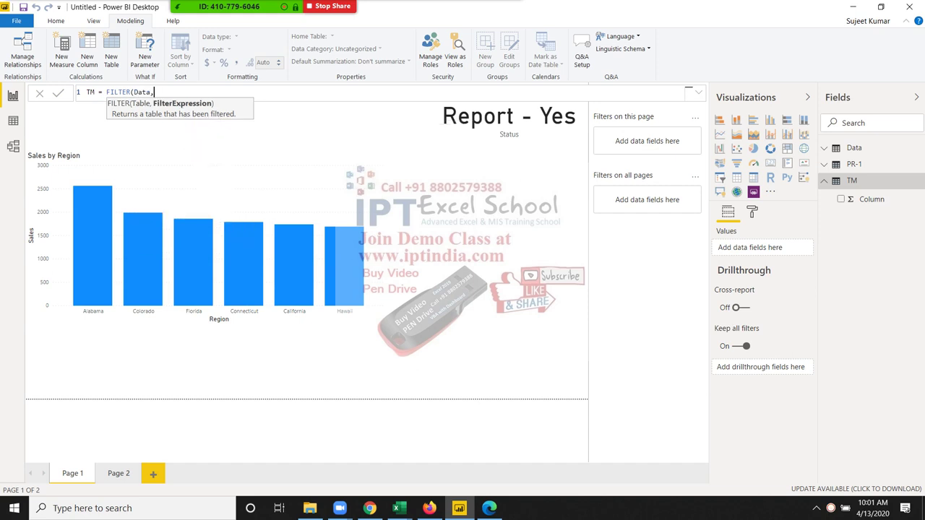
{"action": "type", "text": "o"}
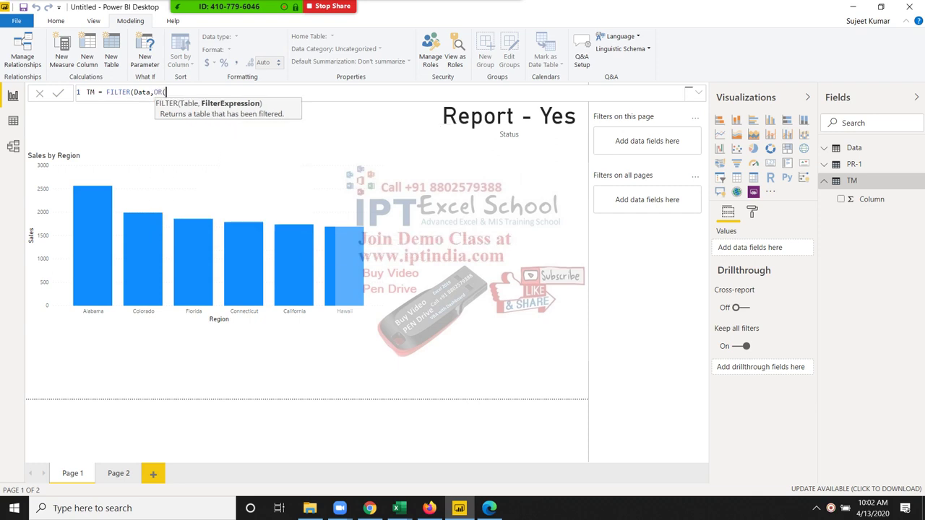
{"action": "key", "text": "Tab"}
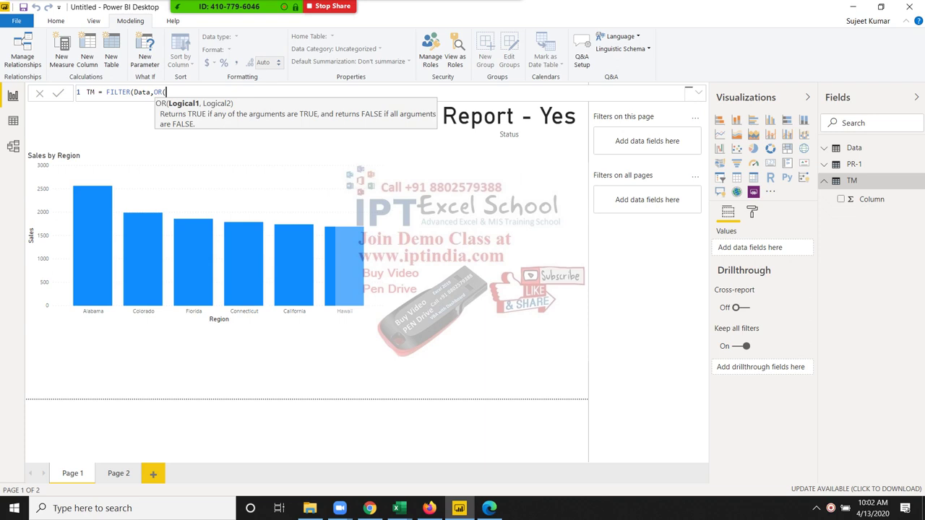
{"action": "type", "text": "te"}
{"action": "key", "text": "Tab"}
{"action": "type", "text": "="}
{"action": "type", "text": "\"Tea"}
{"action": "type", "text": "m A\""}
{"action": "type", "text": ","}
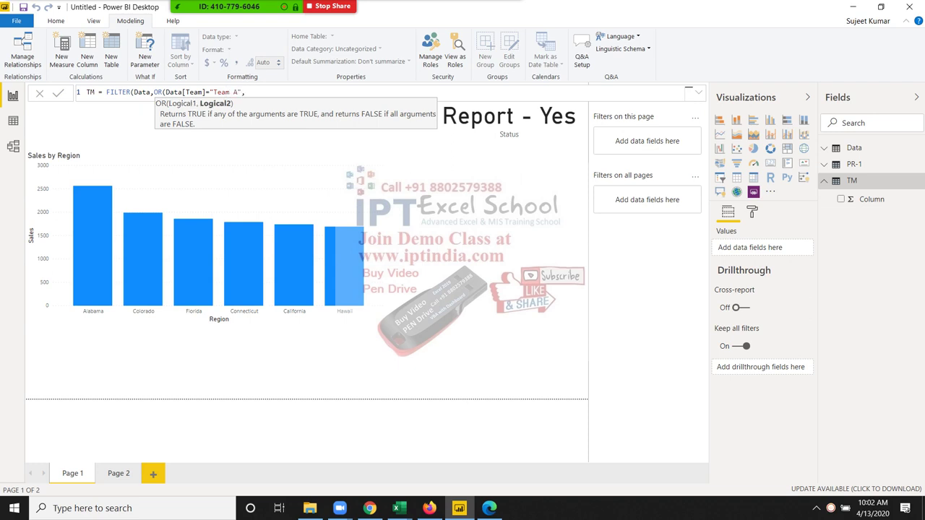
{"action": "type", "text": "te"}
{"action": "key", "text": "Tab"}
{"action": "type", "text": "="}
{"action": "type", "text": "\"Tea"}
{"action": "type", "text": "m]=\"Team B"}
{"action": "type", "text": "\")"}
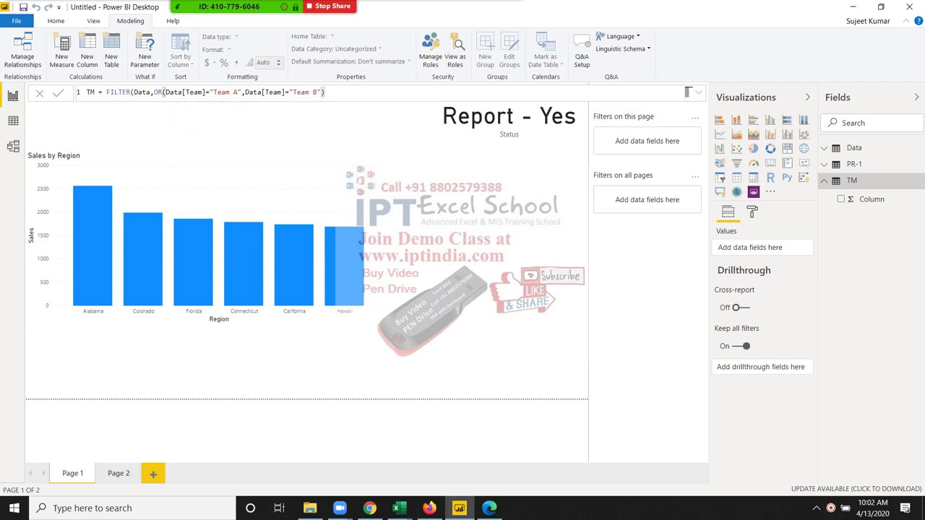
{"action": "type", "text": ")"}
{"action": "key", "text": "Return"}
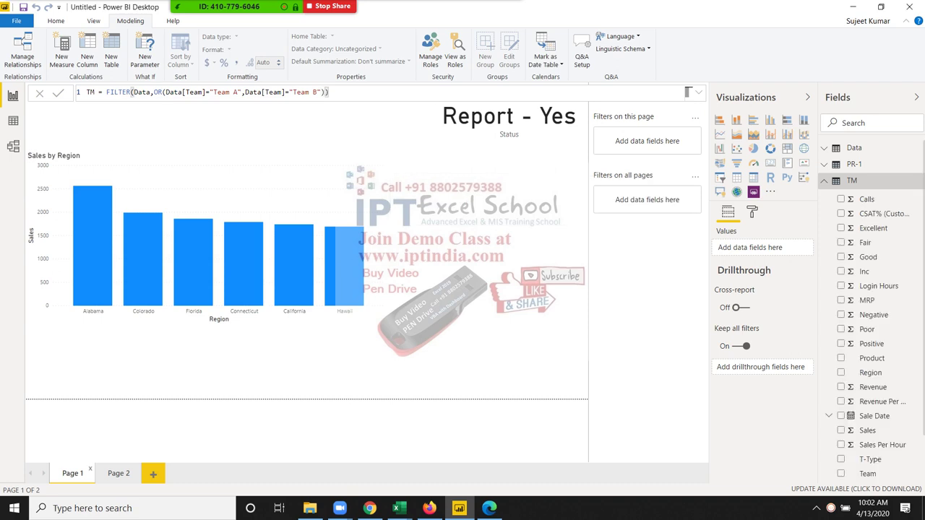
{"action": "left_click", "coordinate": [13, 120]}
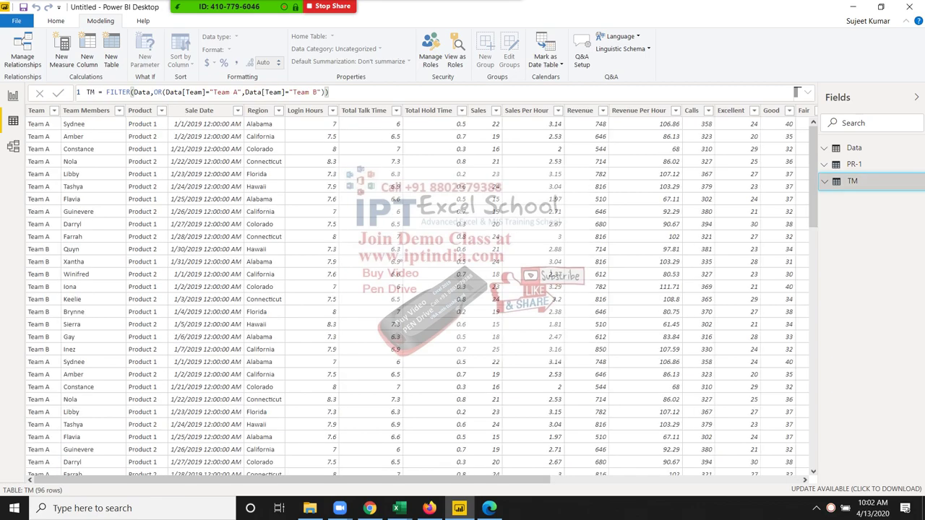
- Scroll through the 96 TM rows, then minimise Power BI to show the desktop
{"action": "mouse_move", "coordinate": [812, 159]}
{"action": "left_mouse_down"}
{"action": "mouse_move", "coordinate": [812, 370]}
{"action": "mouse_move", "coordinate": [812, 127]}
{"action": "left_mouse_up"}
{"action": "key", "text": "super+d"}
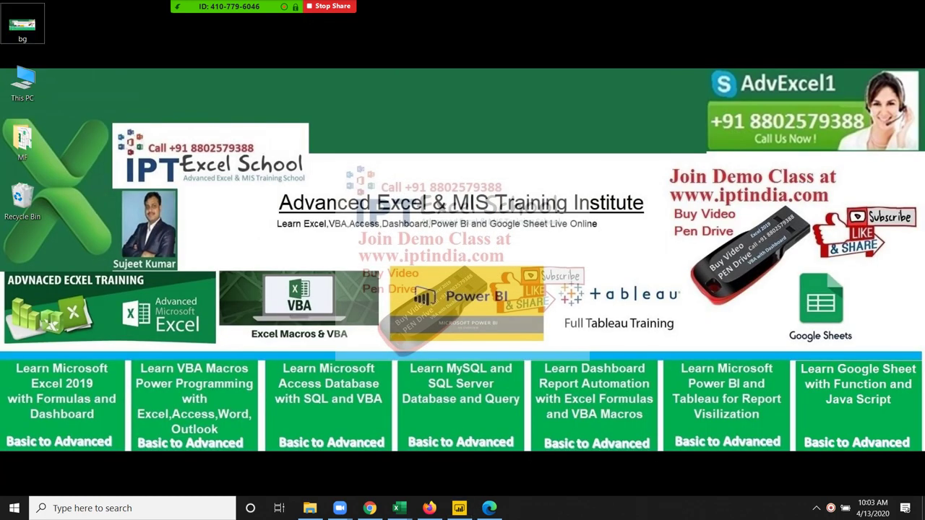